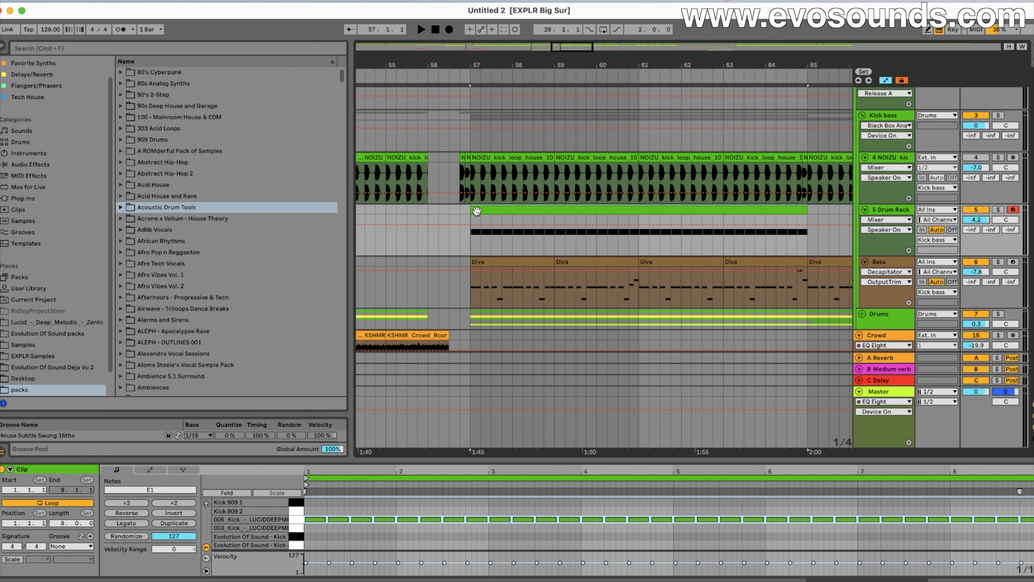
# Step: Display the NOIZU kick loop clip at bar 57, activate its track and deactivate the Drum Rack track
pyautogui.click(536, 178)
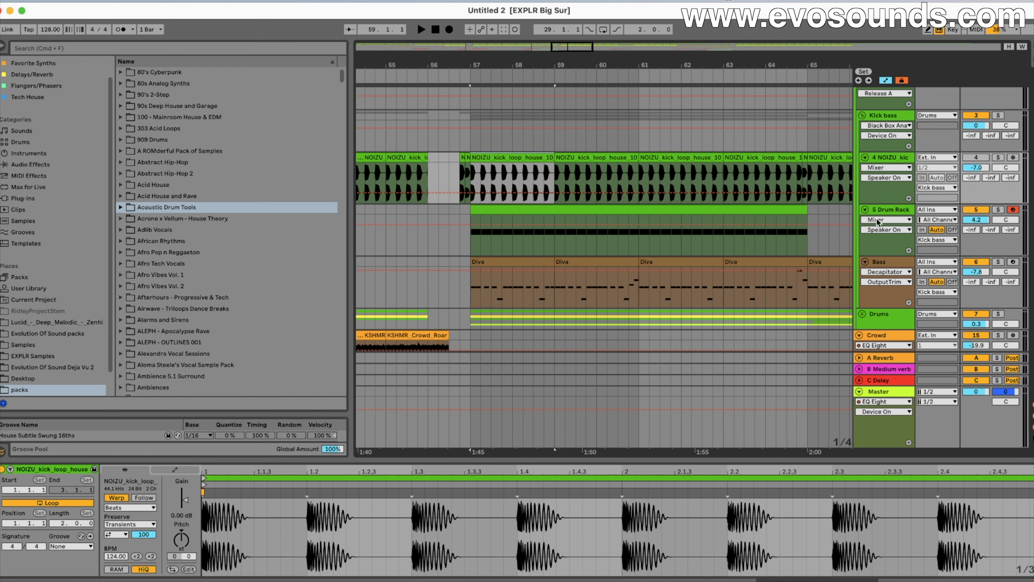
pyautogui.scroll(1, 880, 222)
pyautogui.click(910, 179)
pyautogui.click(976, 178)
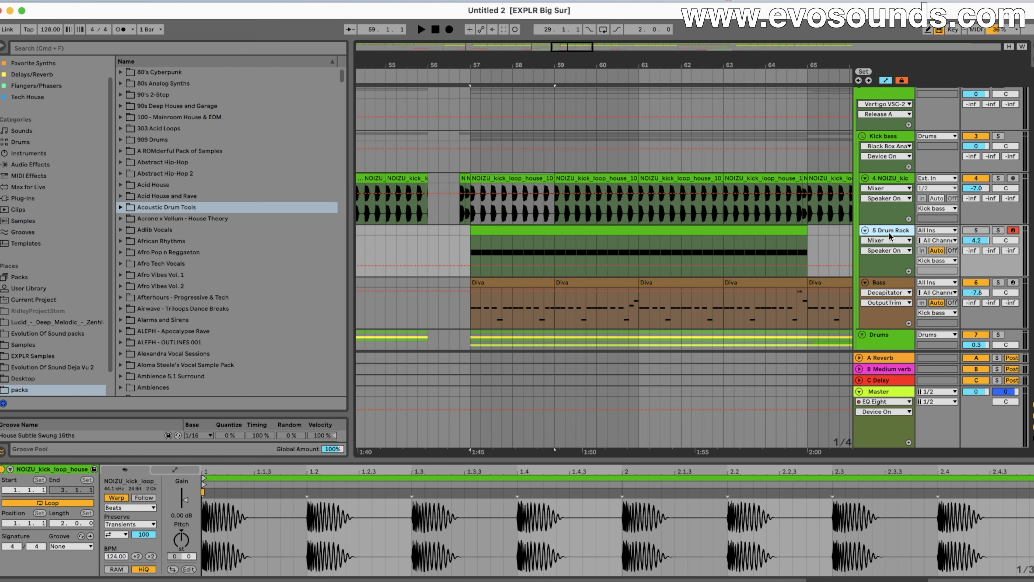
# Step: Search the Drums category of the browser for 909 and audition the Kick 909 1 sample
pyautogui.click(21, 141)
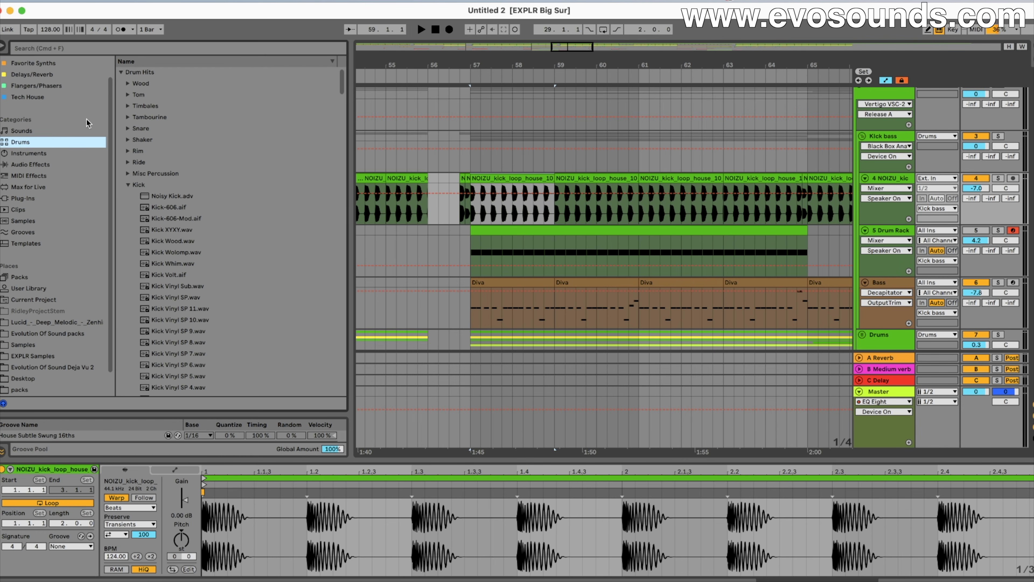
pyautogui.click(304, 50)
pyautogui.write('909')
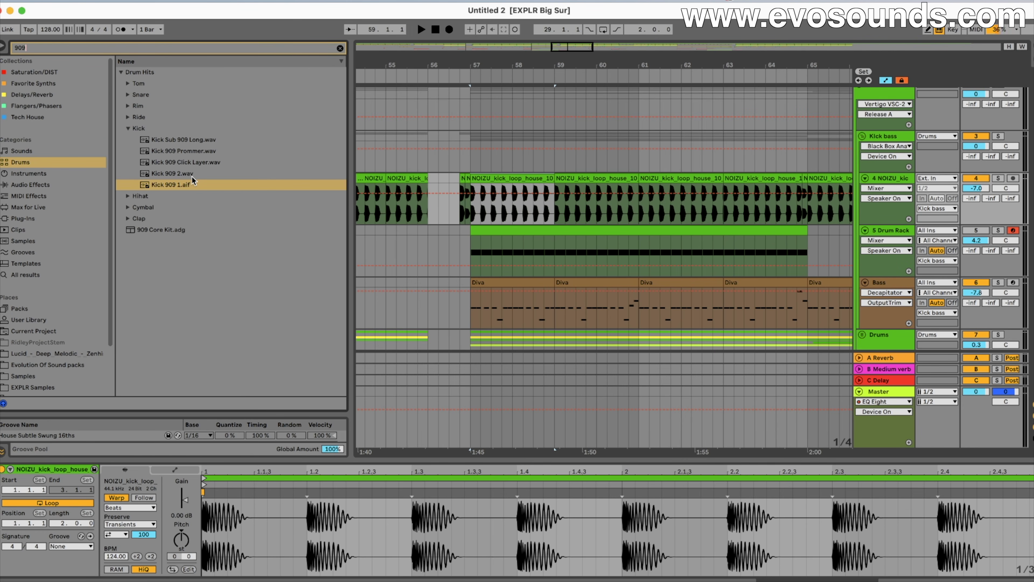
pyautogui.click(177, 176)
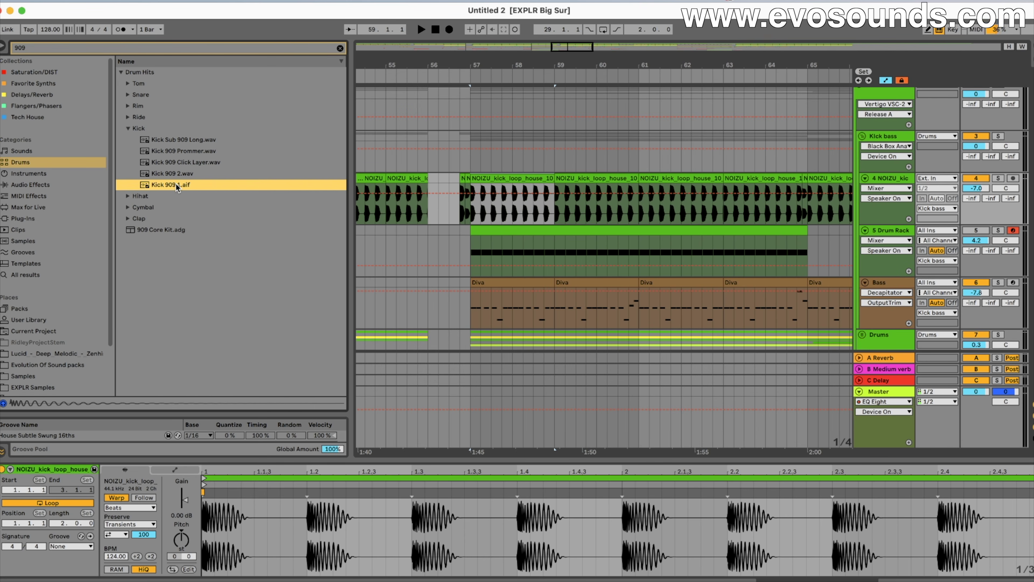
# Step: Search the drum library for 808 and audition several 808 kicks, including Kick 808 2 and Kick 808 1
pyautogui.click(221, 48)
pyautogui.write('808')
pyautogui.click(174, 175)
pyautogui.click(177, 185)
pyautogui.click(191, 207)
pyautogui.click(191, 231)
pyautogui.click(187, 251)
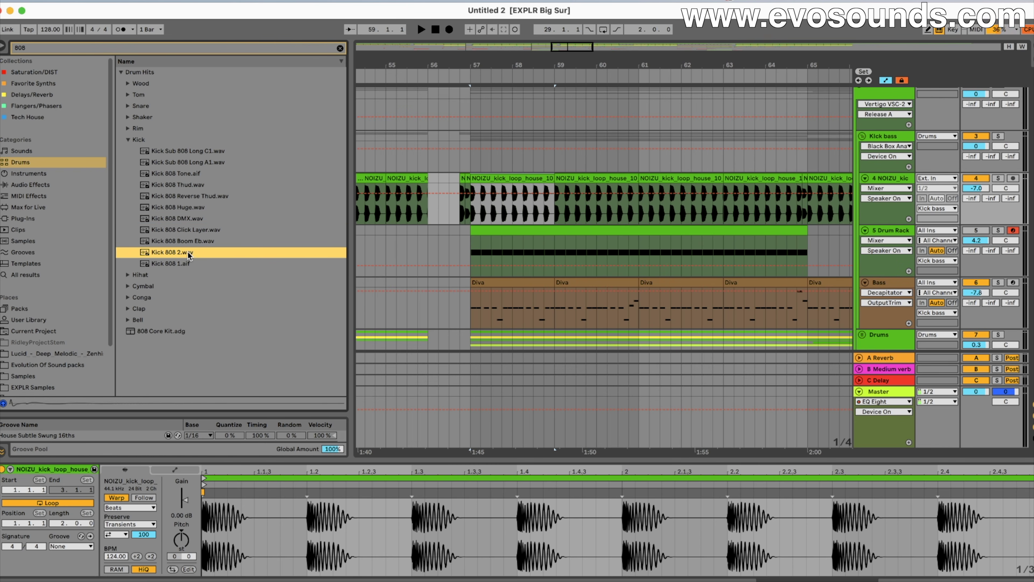
pyautogui.click(181, 261)
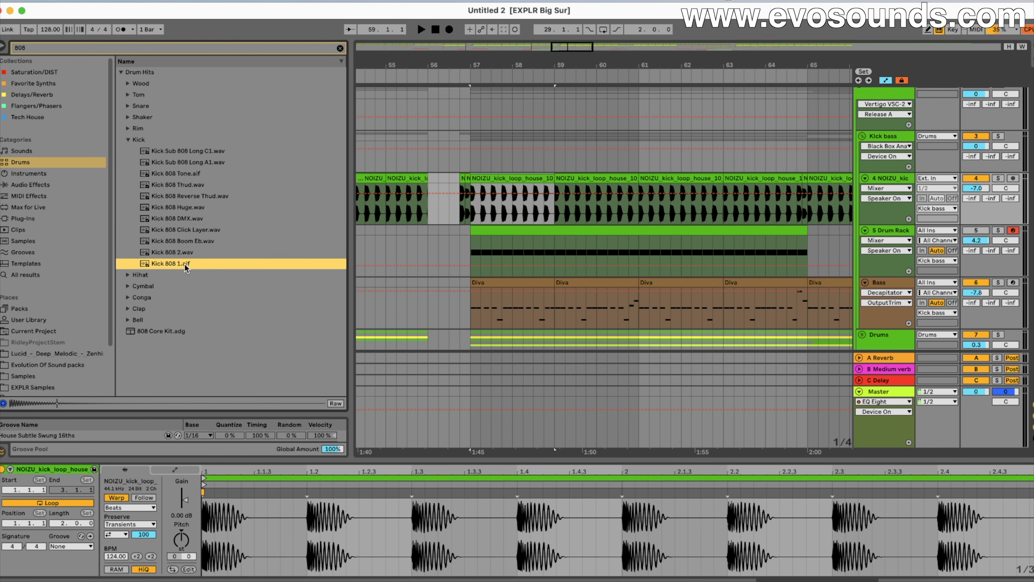
# Step: Collapse the Kick and Drum Hits folders and clear the sample search
pyautogui.click(124, 139)
pyautogui.click(121, 72)
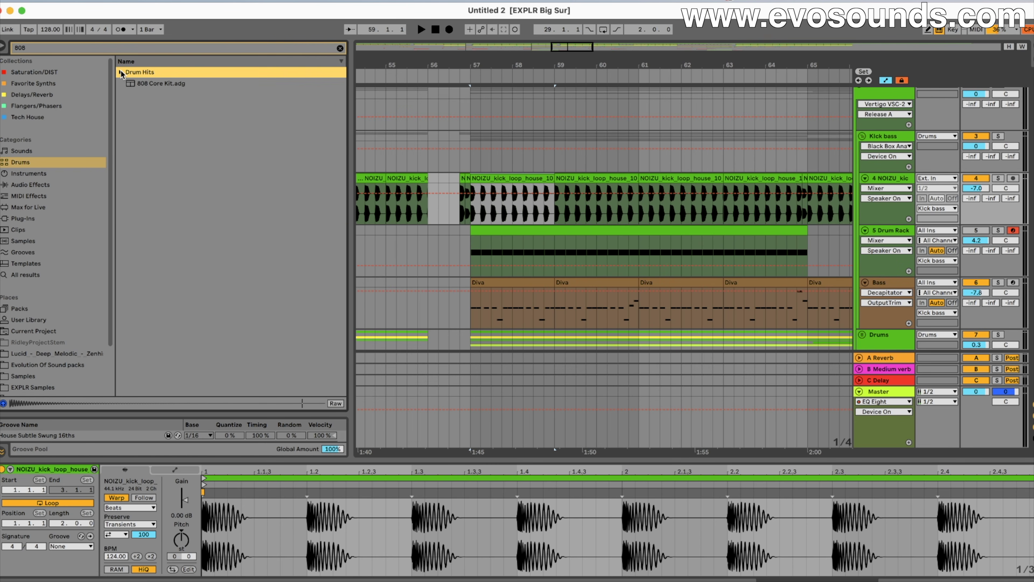
pyautogui.click(340, 48)
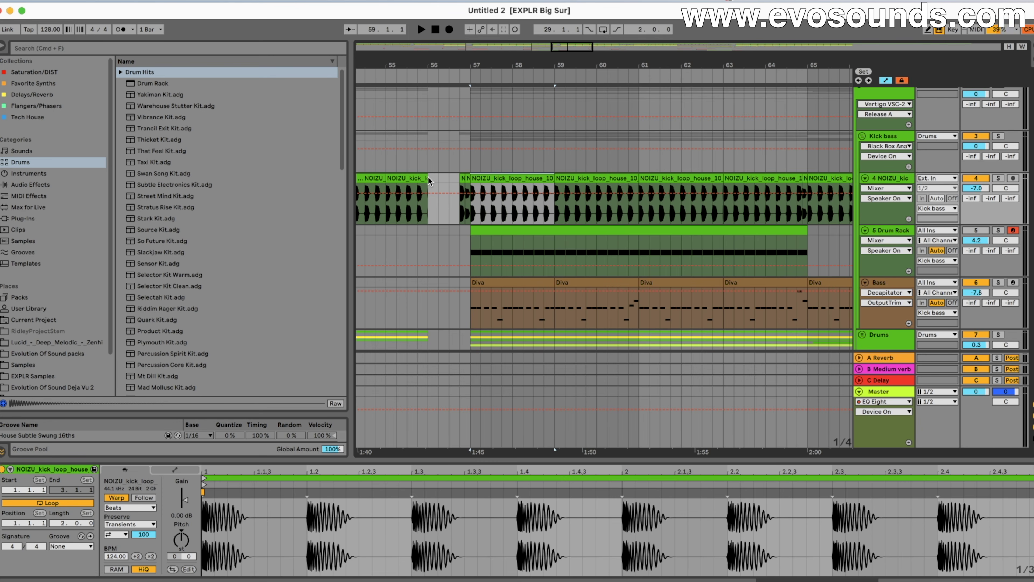
# Step: Play the arrangement from just after bar 55 and display the NOIZU kick track's device chain
pyautogui.scroll(1, 571, 163)
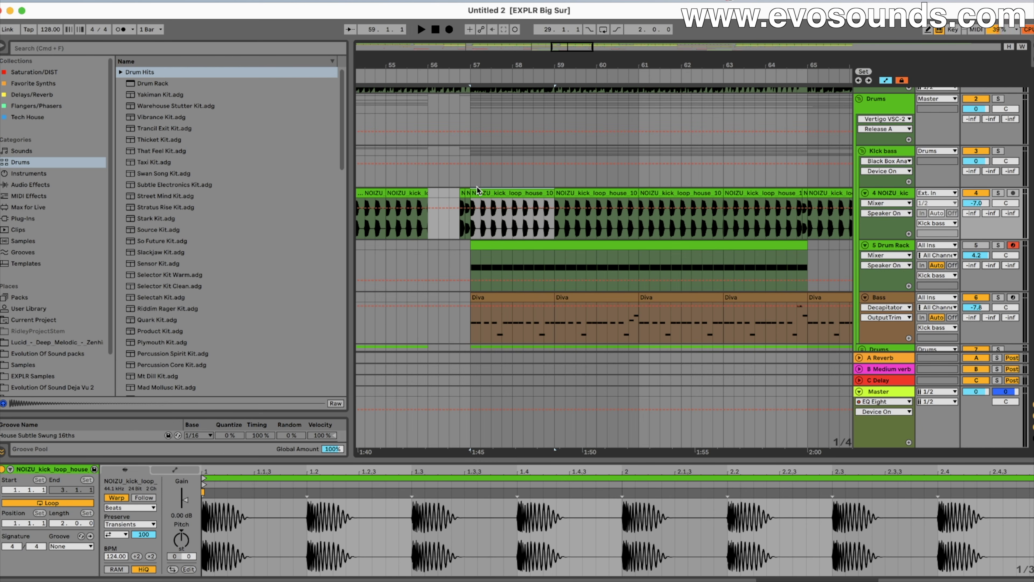
pyautogui.click(410, 182)
pyautogui.press('space')
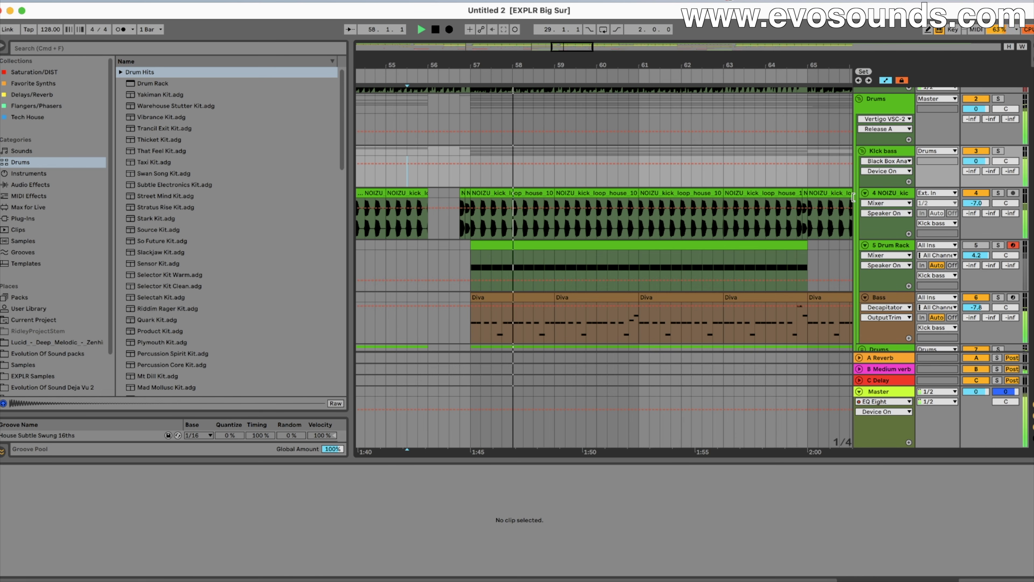
pyautogui.click(891, 195)
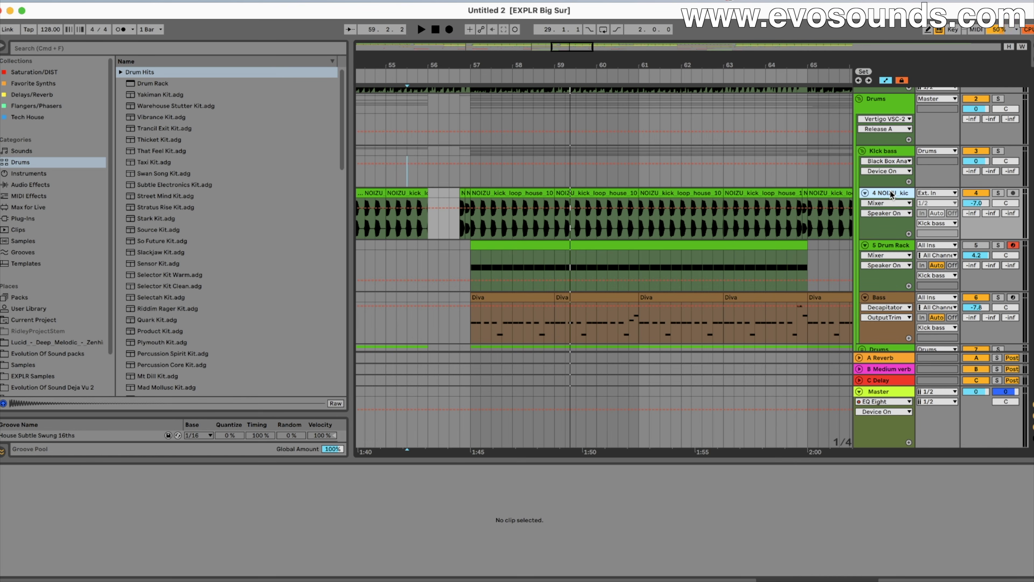
pyautogui.doubleClick(891, 195)
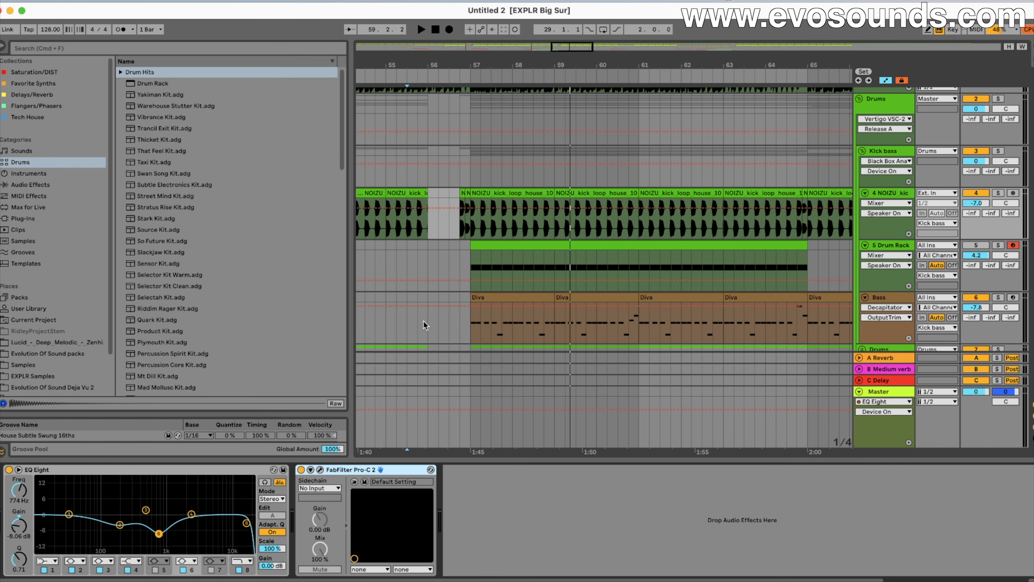
# Step: Activate the Drum Rack track and deactivate the NOIZU kick track
pyautogui.moveTo(576, 49); pyautogui.dragTo(570, 47)
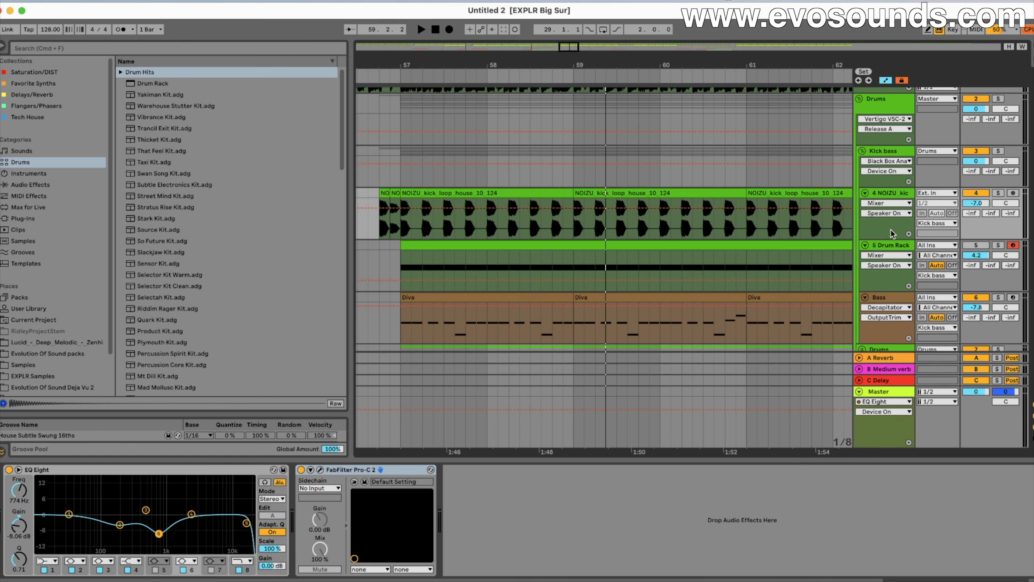
pyautogui.click(973, 245)
pyautogui.click(976, 192)
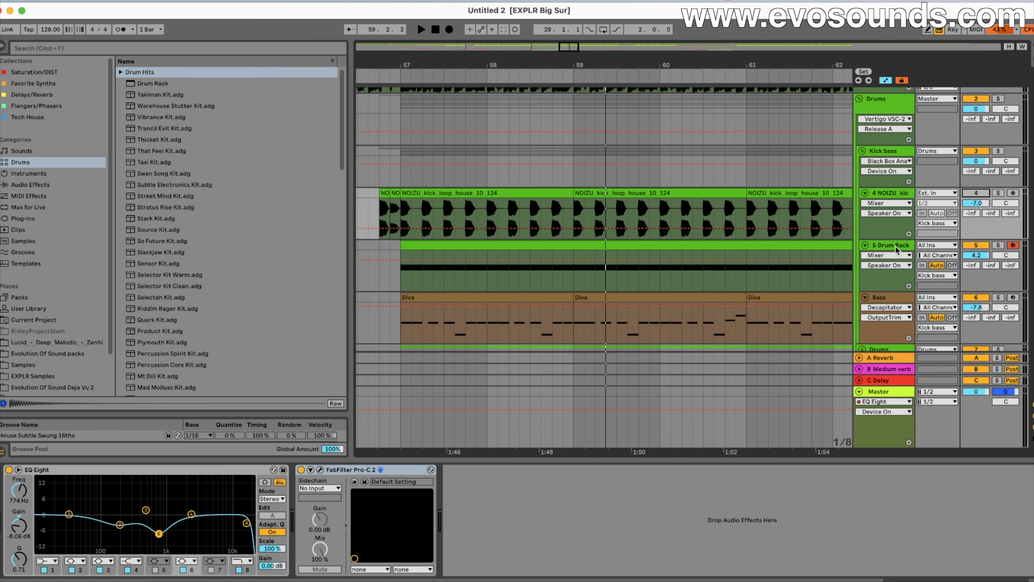
# Step: Open the Drum Rack clip's notes, select all of them and play the pattern from bar 57
pyautogui.click(896, 246)
pyautogui.doubleClick(517, 250)
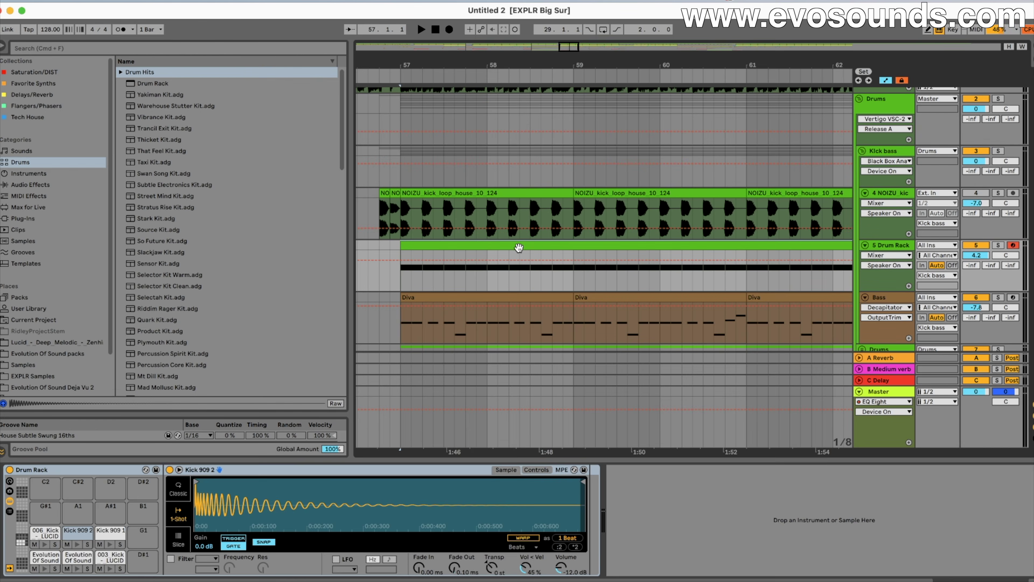
pyautogui.press('super+a')
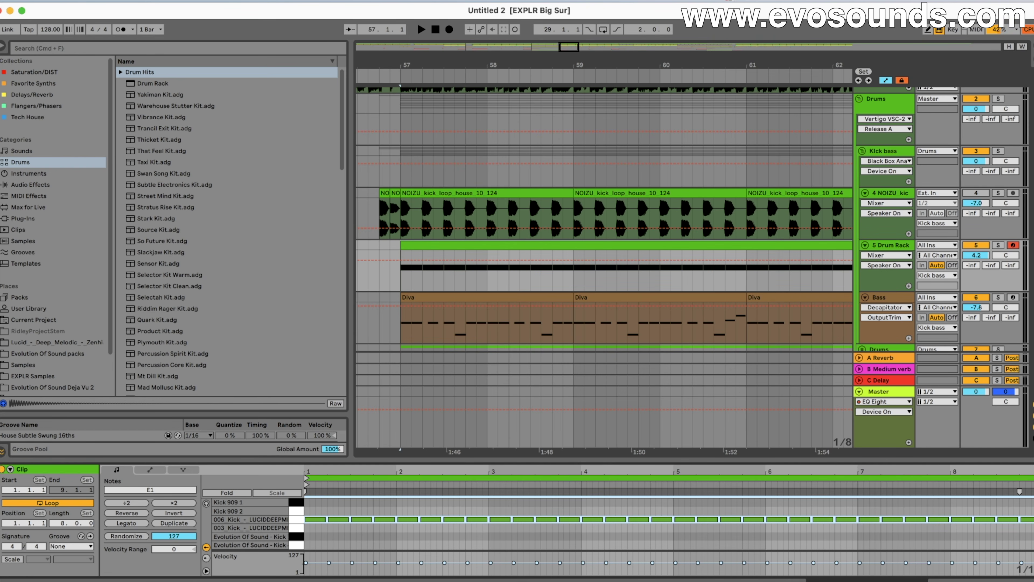
pyautogui.press('space')
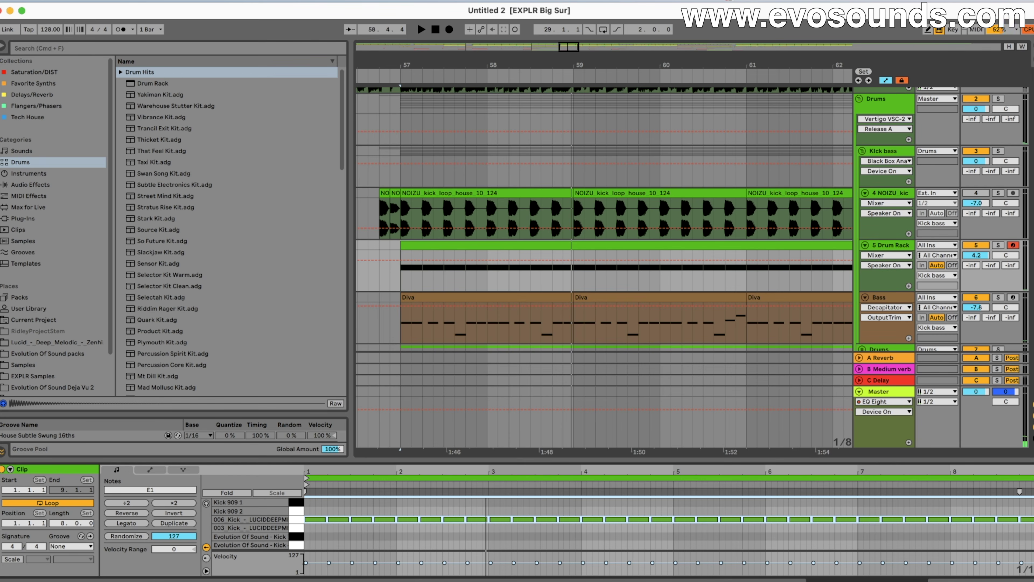
# Step: Audition the whole kick pattern on the 003_Kick sample at D1 and on Kick 909 2 at F1
pyautogui.press('Down')
pyautogui.press('space')
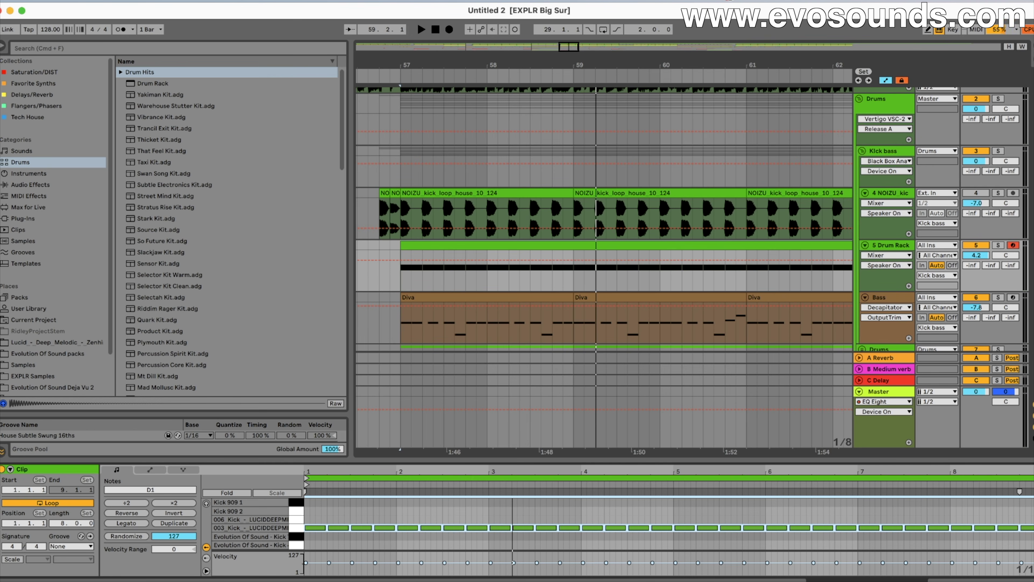
pyautogui.press('Up')
pyautogui.press('Up')
pyautogui.press('Up')
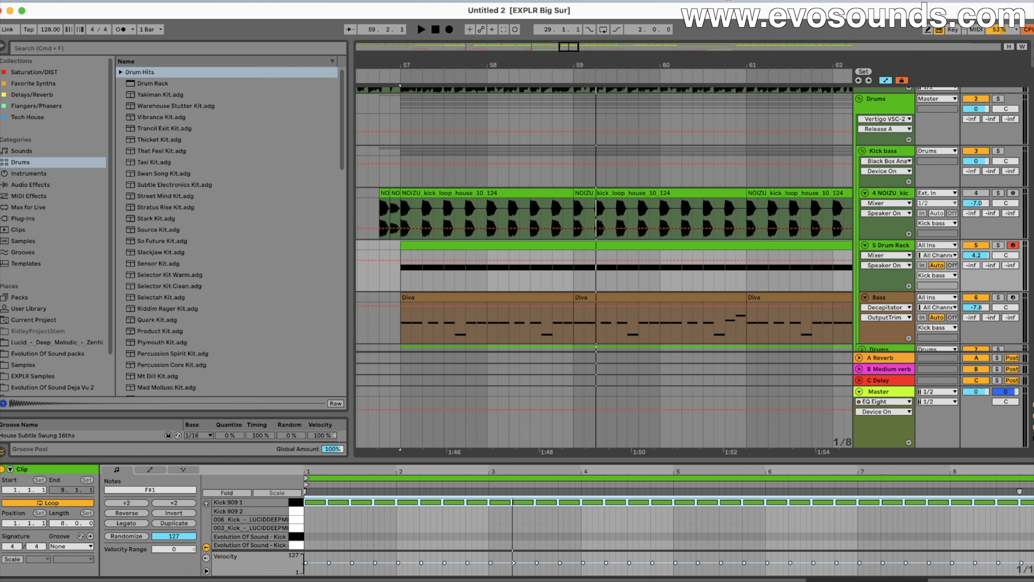
pyautogui.press('Down')
pyautogui.press('space')
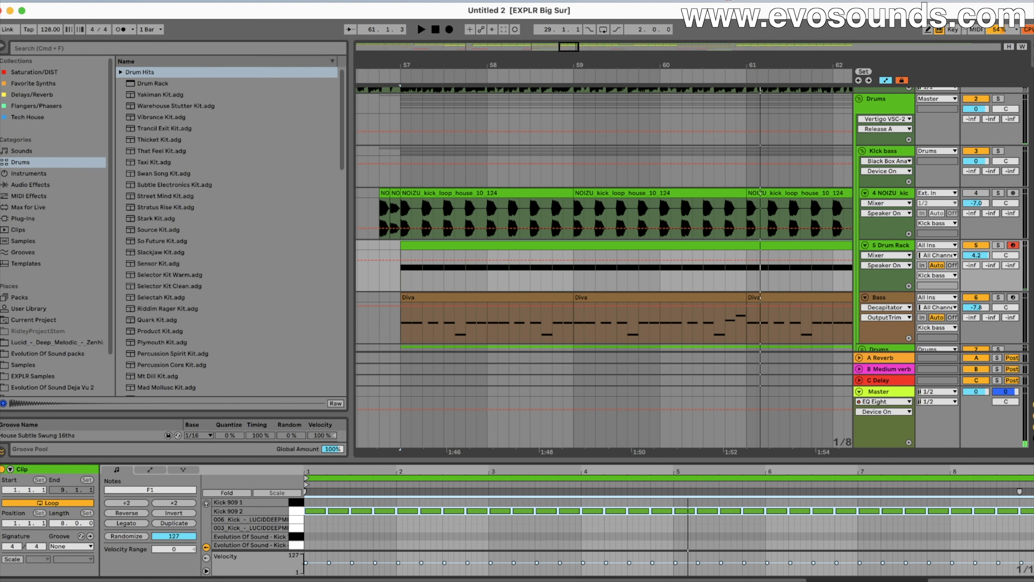
# Step: Move all the kick notes up to Kick 909 1 at F#1 and play the pattern
pyautogui.press('Up')
pyautogui.press('space')
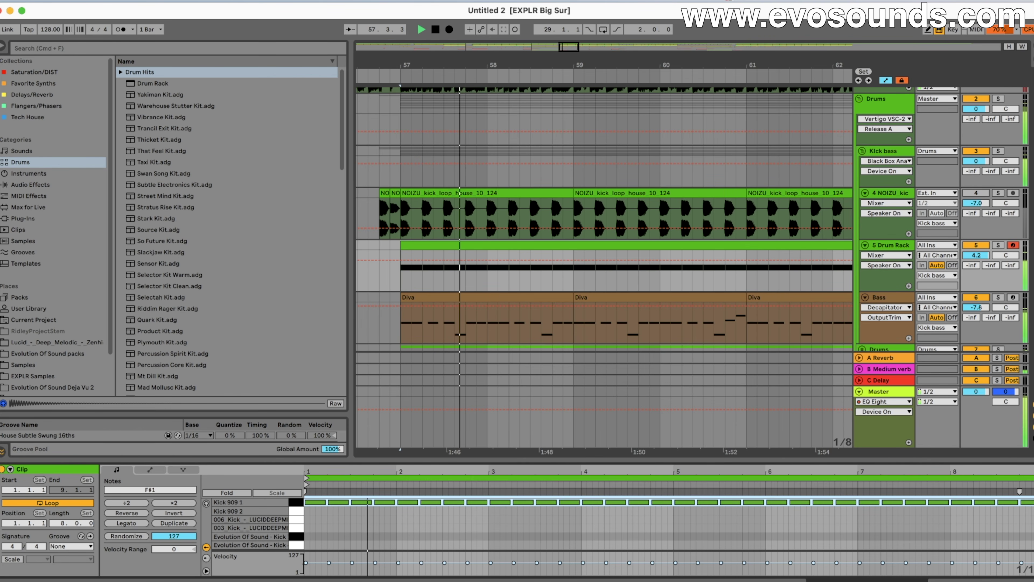
pyautogui.press('space')
# Step: Audition the kick pattern on the Evolution Of Sound kicks, leaving all its notes on C1
pyautogui.press('Down')
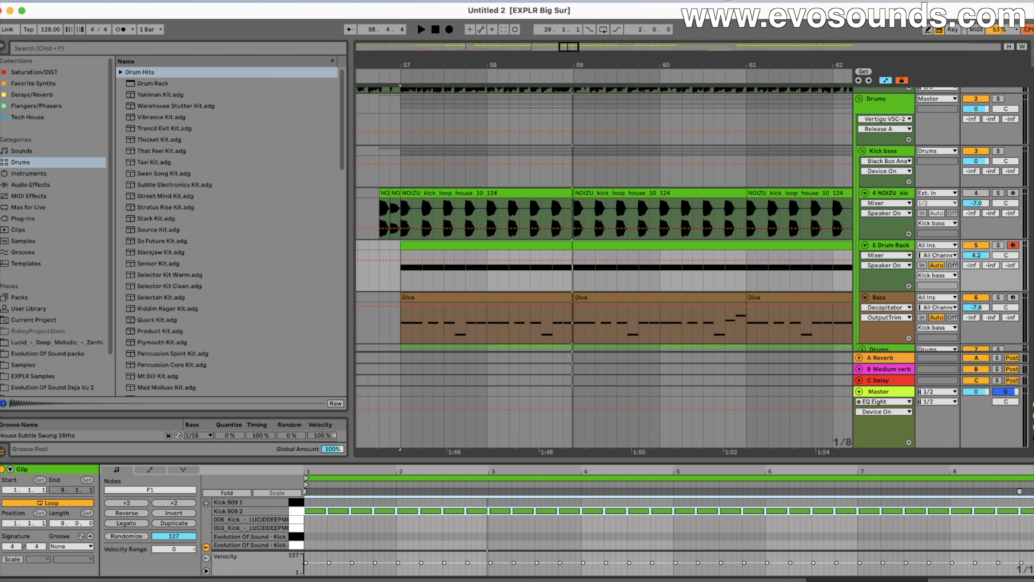
pyautogui.press('Down')
pyautogui.press('Down')
pyautogui.press('Down')
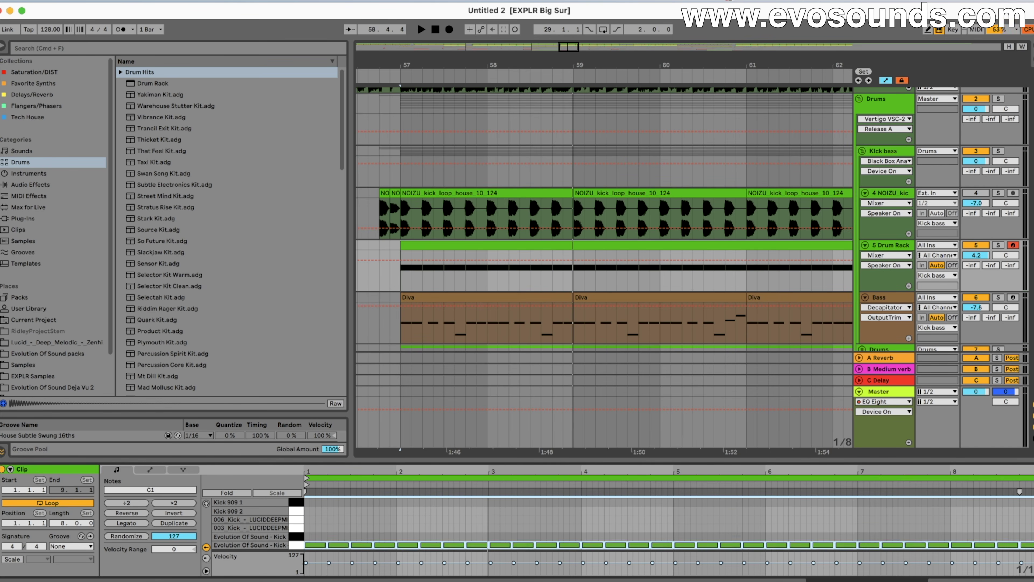
pyautogui.press('space')
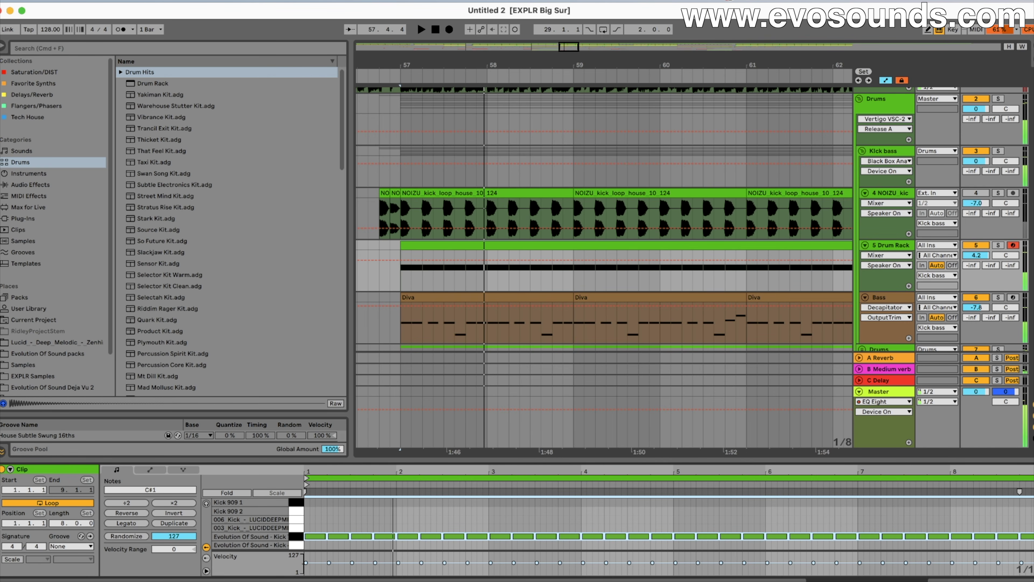
pyautogui.press('Down')
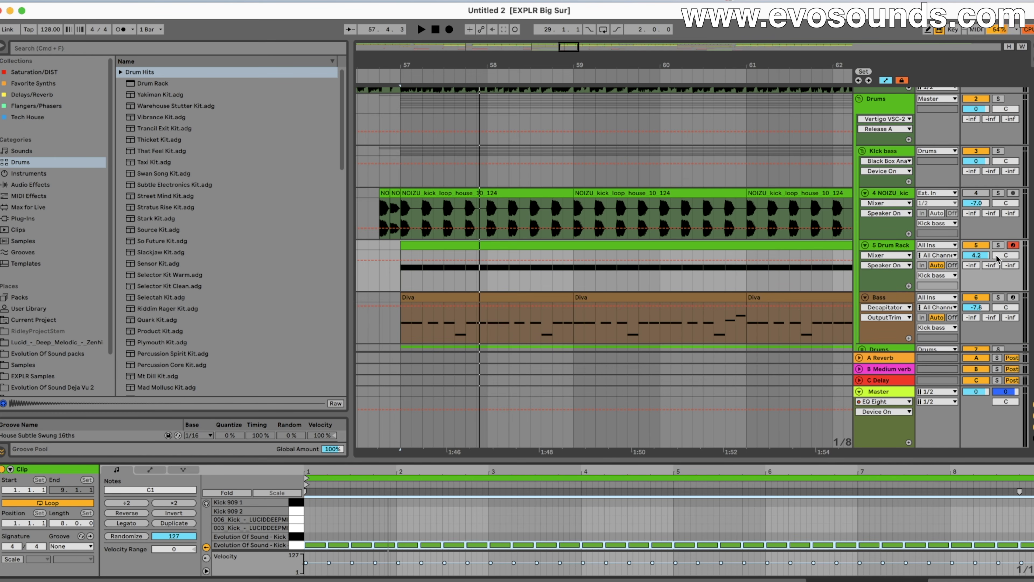
# Step: Switch from the Drum Rack back to the NOIZU kick track and play its loop clip from bar 57
pyautogui.click(976, 245)
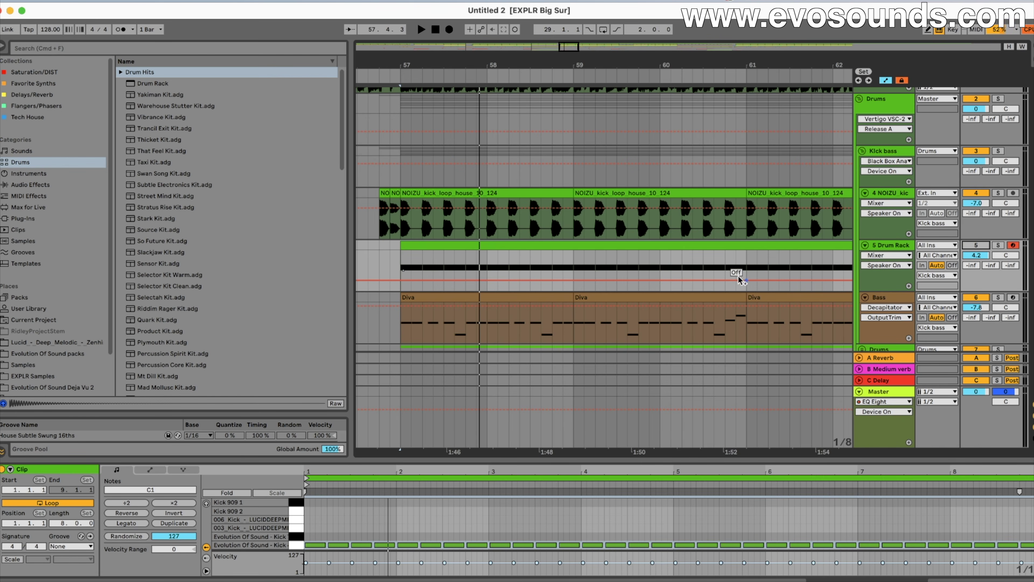
pyautogui.scroll(3, 694, 280)
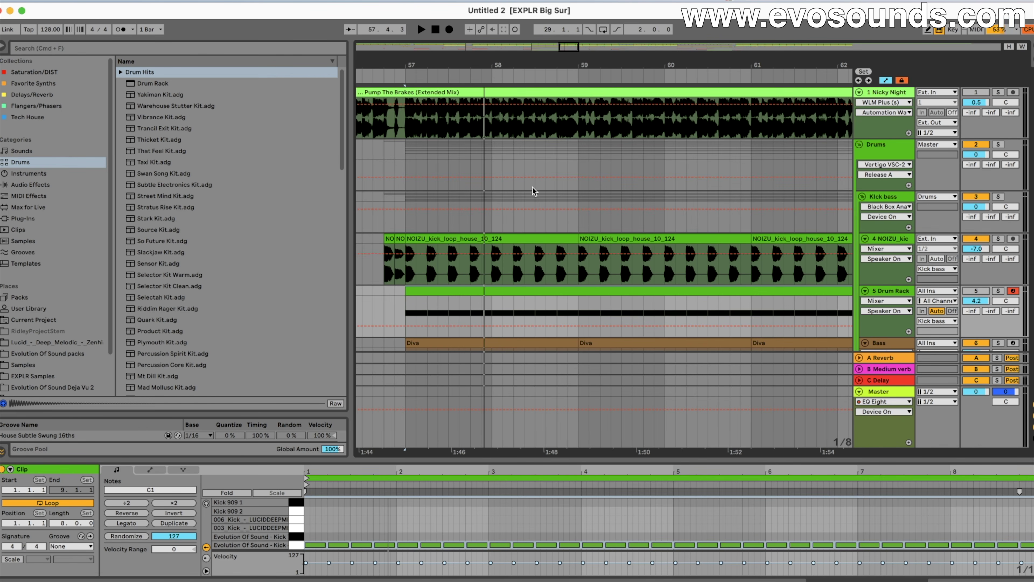
pyautogui.scroll(-4, 570, 222)
pyautogui.scroll(-1, 570, 222)
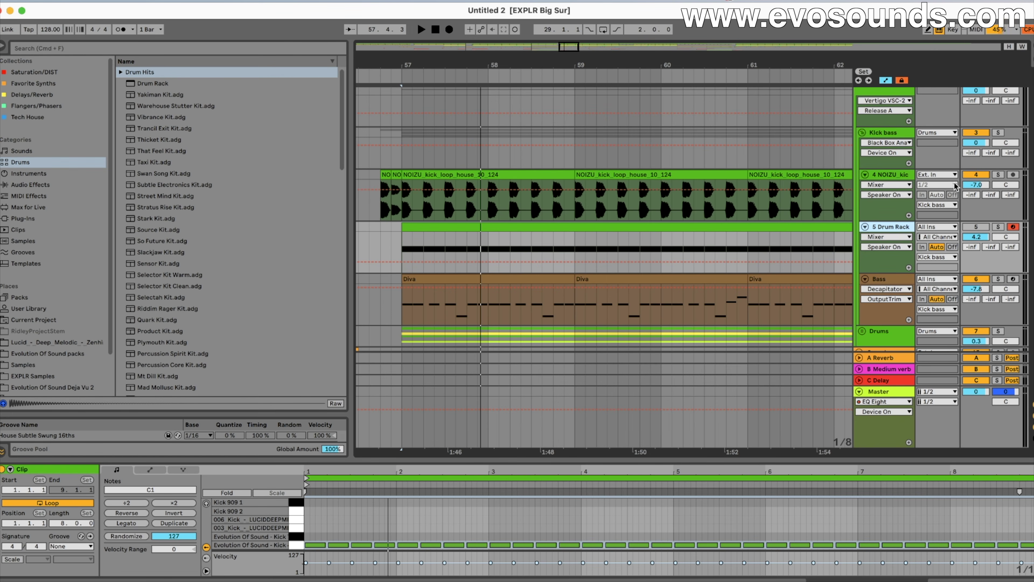
pyautogui.click(428, 175)
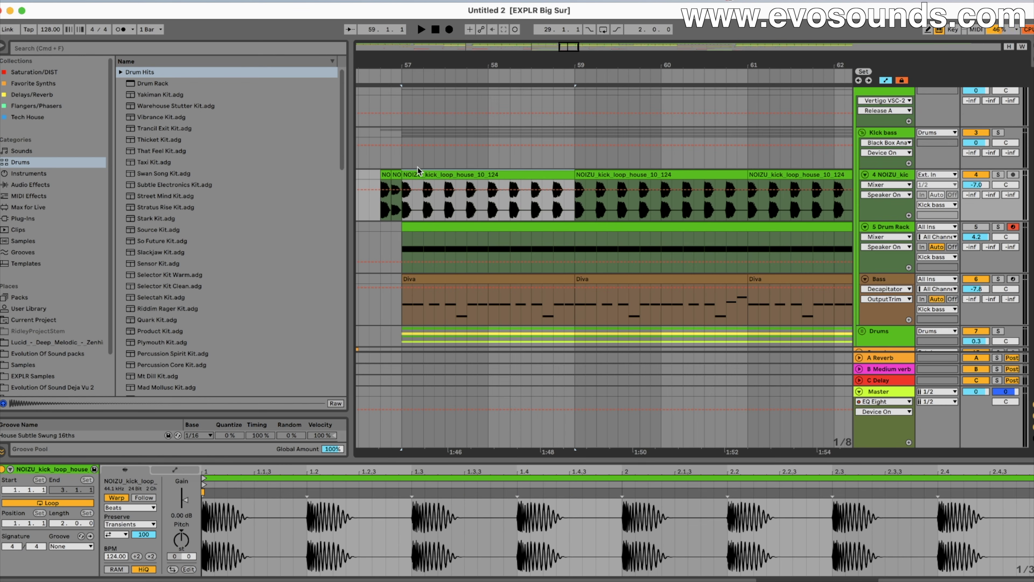
pyautogui.press('space')
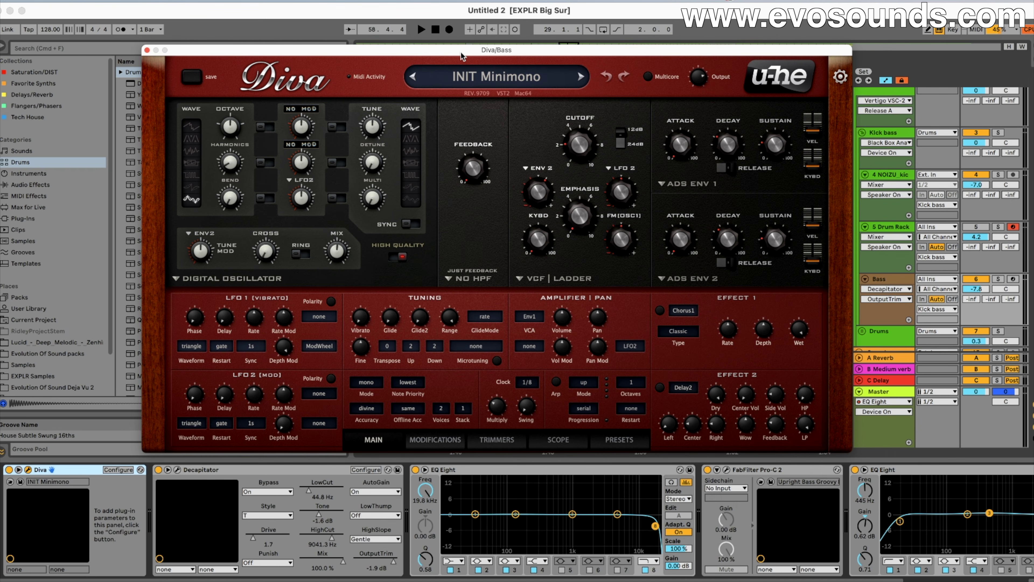
# Step: Move the Diva synth window clear of the bass clip and zoom the arrangement in around bar 57
pyautogui.moveTo(461, 51); pyautogui.dragTo(291, 99)
pyautogui.moveTo(254, 132); pyautogui.dragTo(288, 92)
pyautogui.press('-')
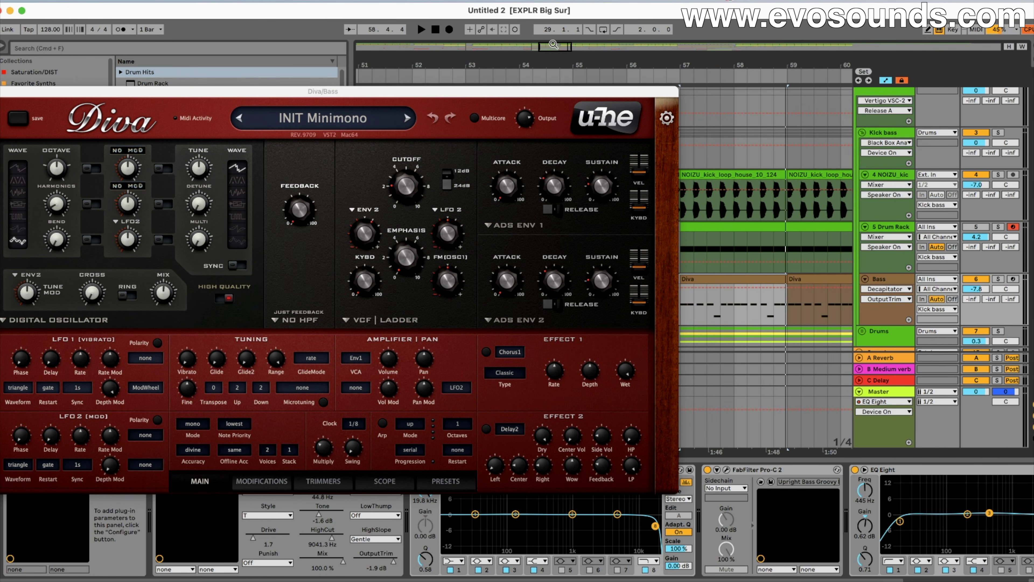
pyautogui.press('+')
pyautogui.moveTo(558, 46); pyautogui.dragTo(559, 45)
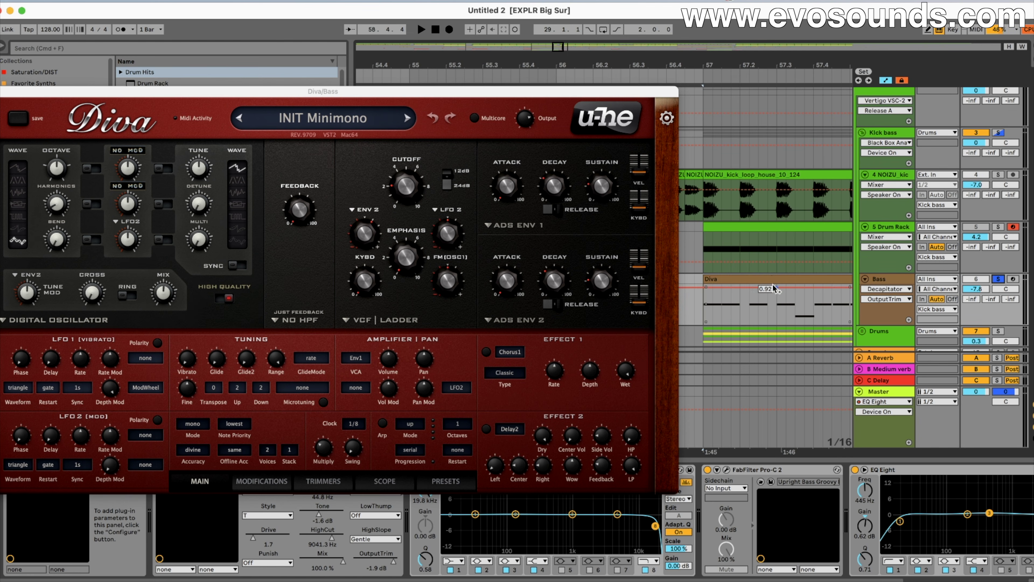
# Step: Solo the Bass track and play it from bar 57 while examining Diva's envelope 1 sustain
pyautogui.click(998, 279)
pyautogui.press('space')
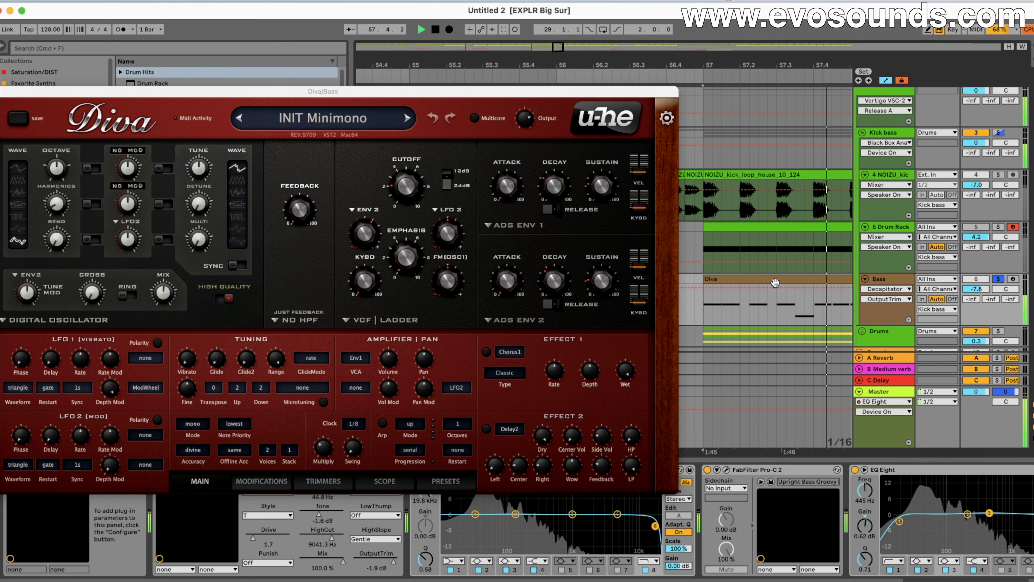
pyautogui.moveTo(568, 277)
pyautogui.scroll(-5, 568, 276)
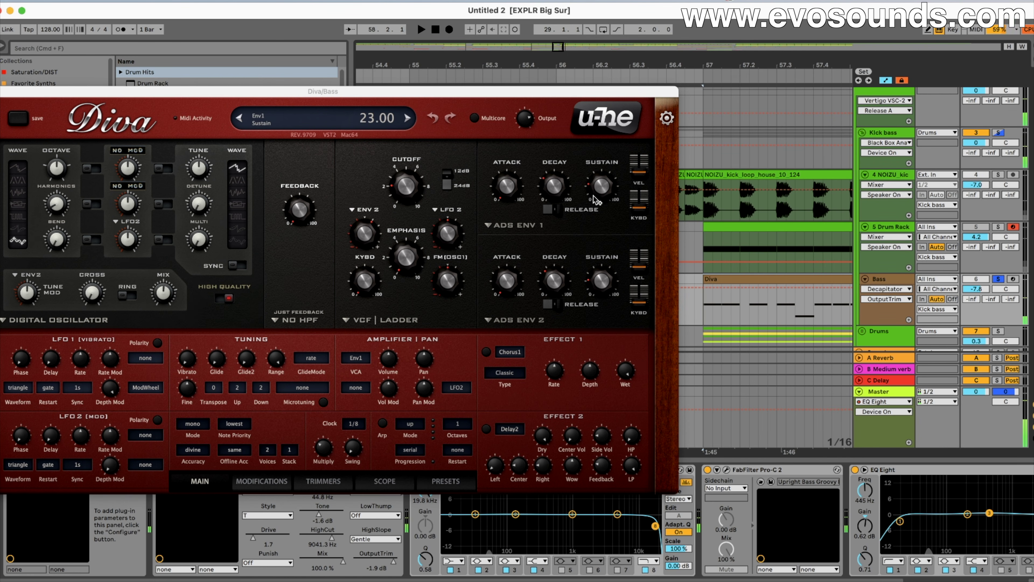
# Step: Shorten the decays of Diva's two envelopes, with envelope 2 at 28, and play the bass from bar 57 soloed and unsoloed
pyautogui.moveTo(559, 195)
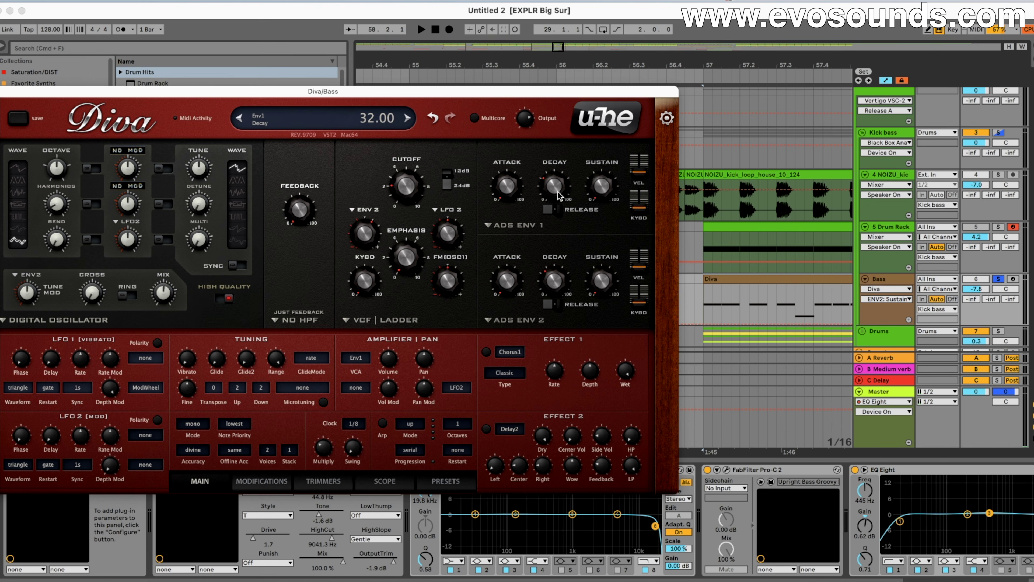
pyautogui.scroll(-5, 558, 190)
pyautogui.scroll(-3, 554, 288)
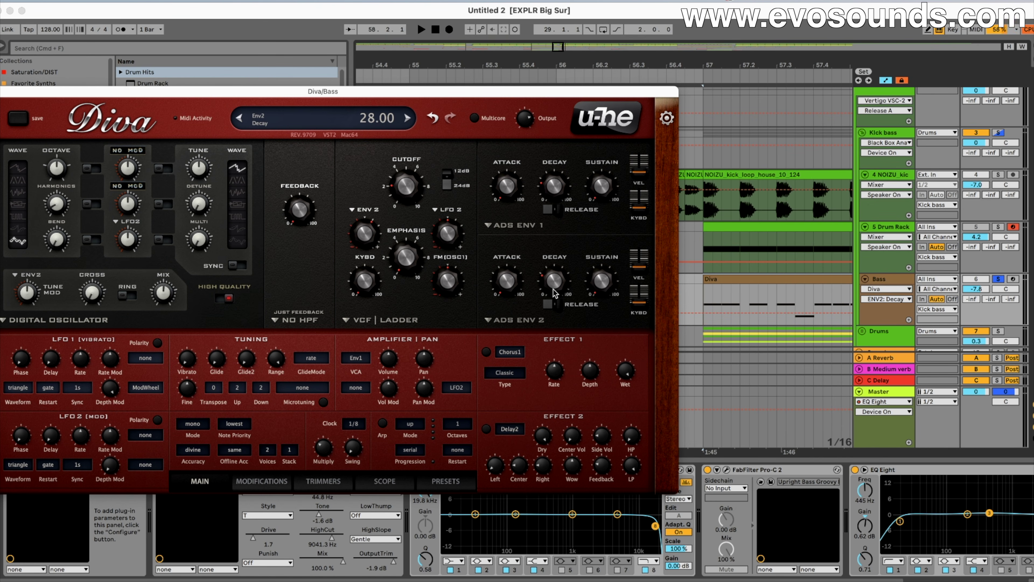
pyautogui.click(991, 279)
pyautogui.press('space')
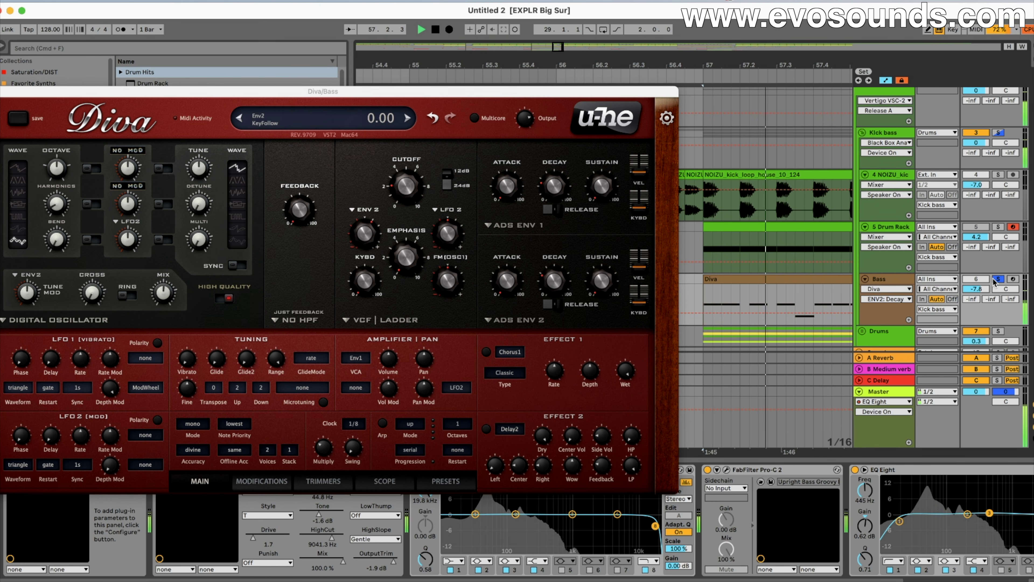
pyautogui.click(998, 279)
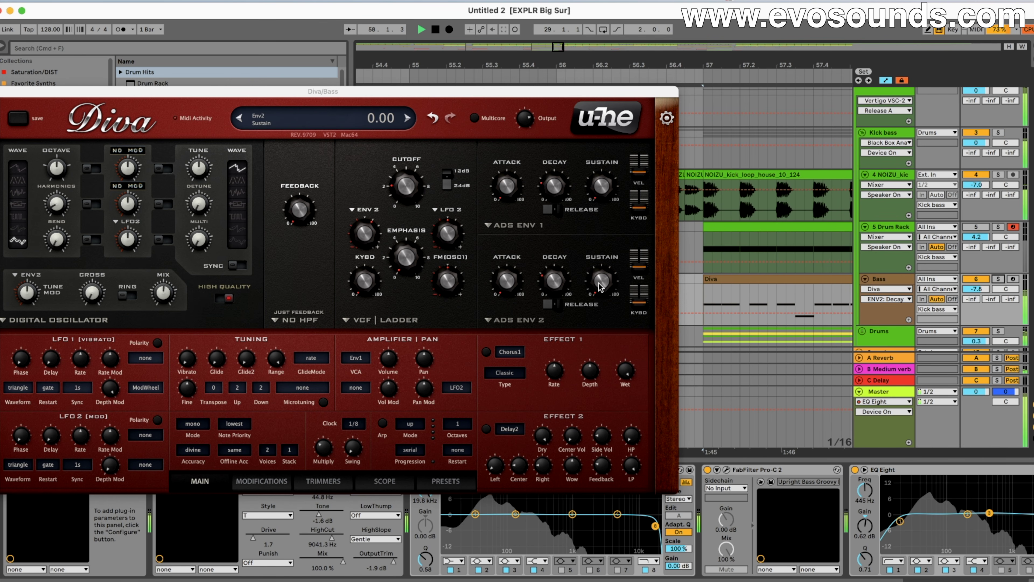
# Step: Show more bars around bar 57 in the arrangement and play it while raising Diva's envelope decays, envelope 2 to 33
pyautogui.moveTo(501, 96); pyautogui.dragTo(558, 99)
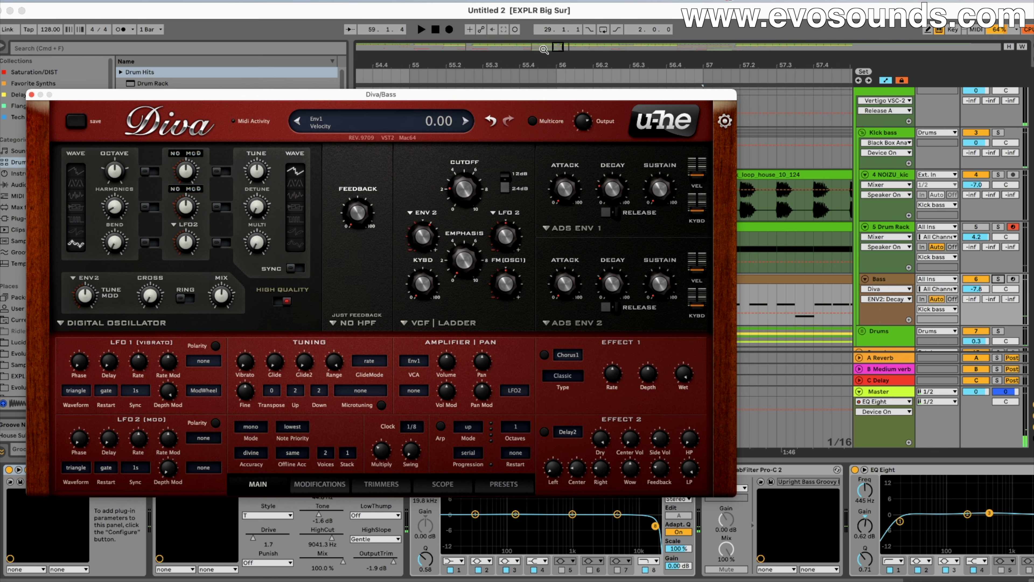
pyautogui.moveTo(558, 47); pyautogui.dragTo(558, 42)
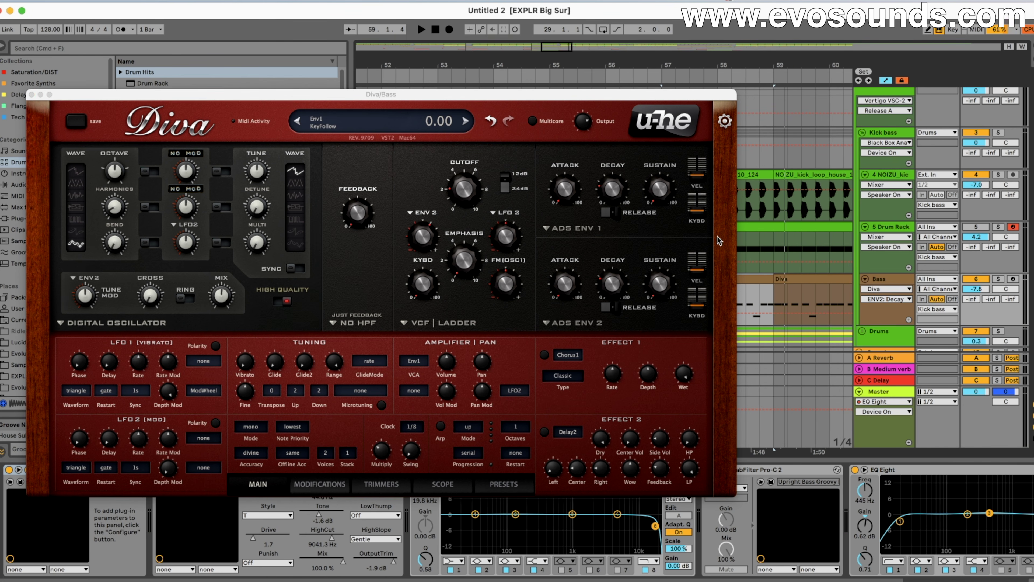
pyautogui.press('space')
pyautogui.press('space')
pyautogui.moveTo(624, 288); pyautogui.dragTo(624, 284)
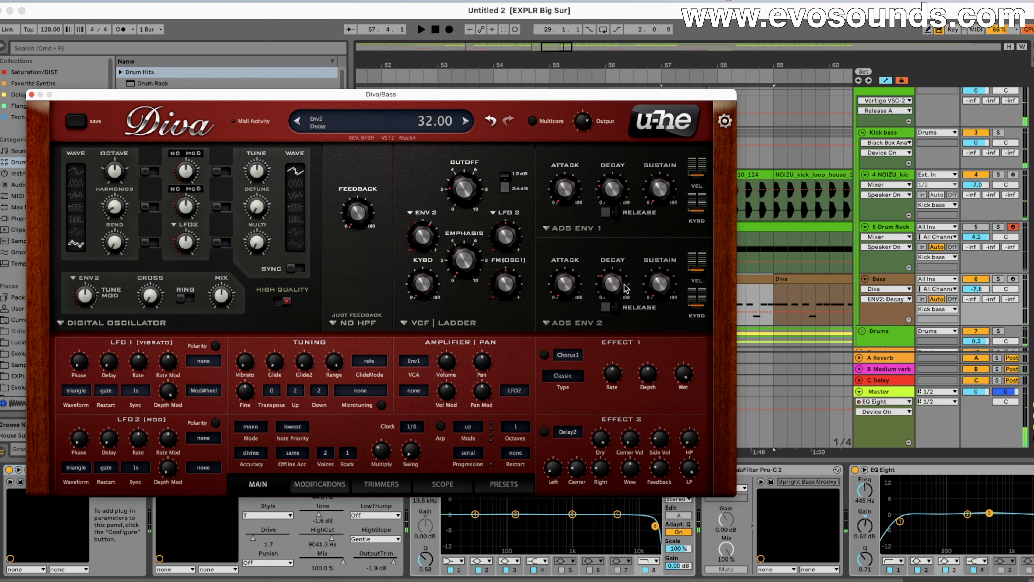
pyautogui.moveTo(614, 191); pyautogui.dragTo(615, 185)
pyautogui.press('space')
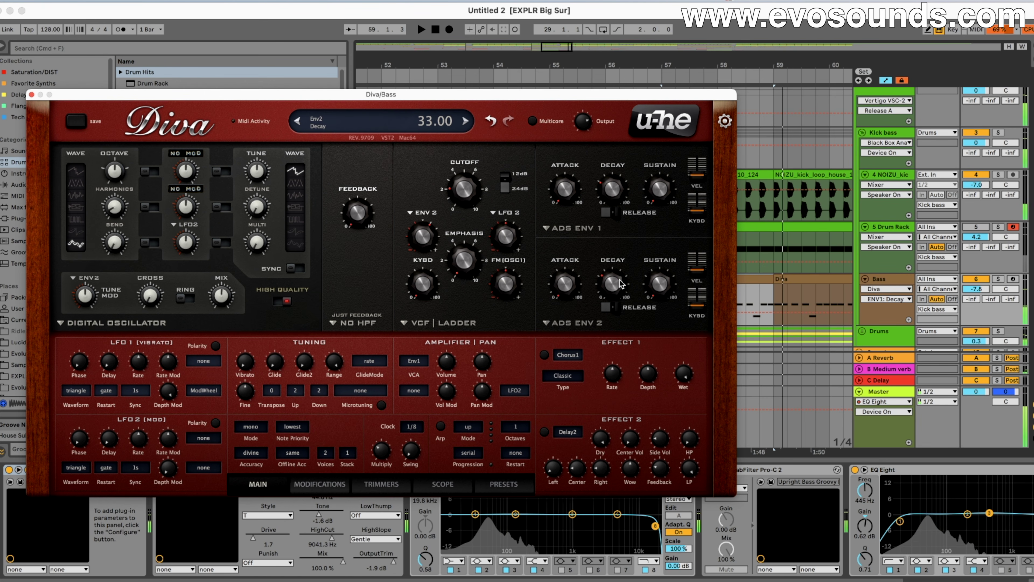
# Step: Set Diva's envelope 2 decay to 37 and envelope 1 decay to 32.50, and play the bass with the kick
pyautogui.moveTo(620, 284); pyautogui.dragTo(621, 280)
pyautogui.moveTo(615, 194); pyautogui.dragTo(614, 190)
pyautogui.press('space')
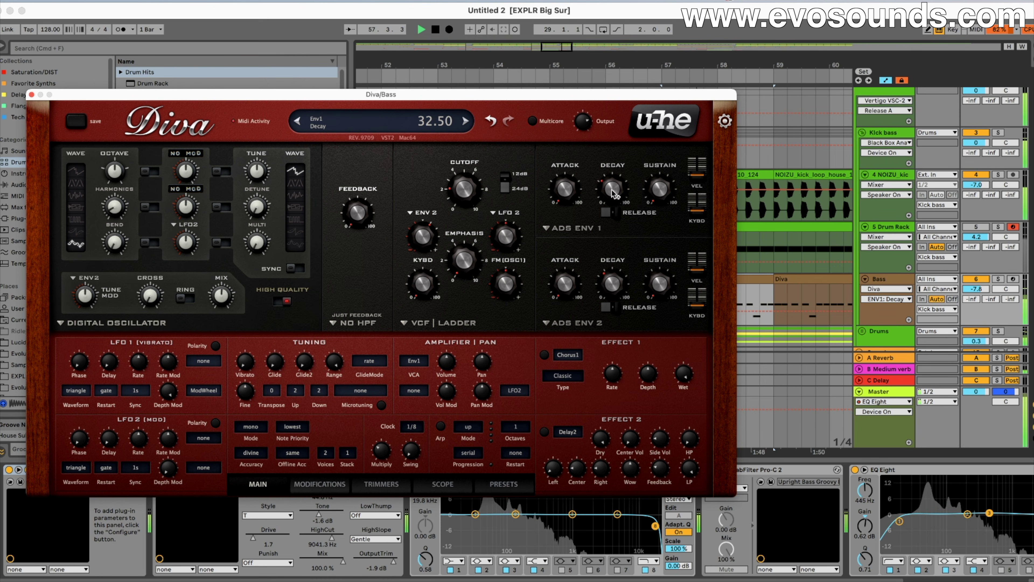
pyautogui.press('space')
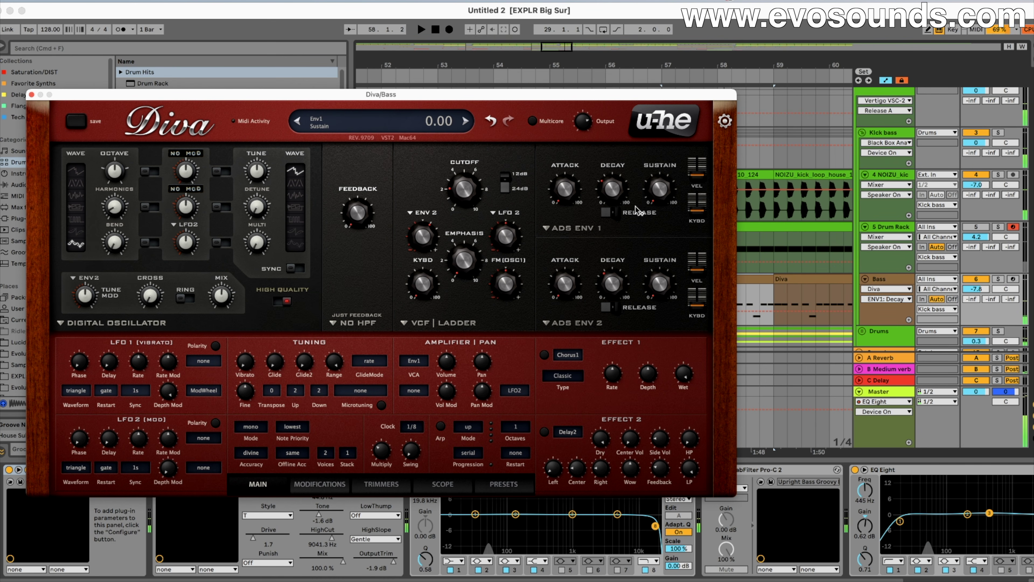
# Step: Raise the sustain of both Diva envelopes, envelope 1 to 13, and listen to the bass with the kick
pyautogui.moveTo(661, 191); pyautogui.dragTo(660, 186)
pyautogui.moveTo(664, 290); pyautogui.dragTo(665, 281)
pyautogui.press('space')
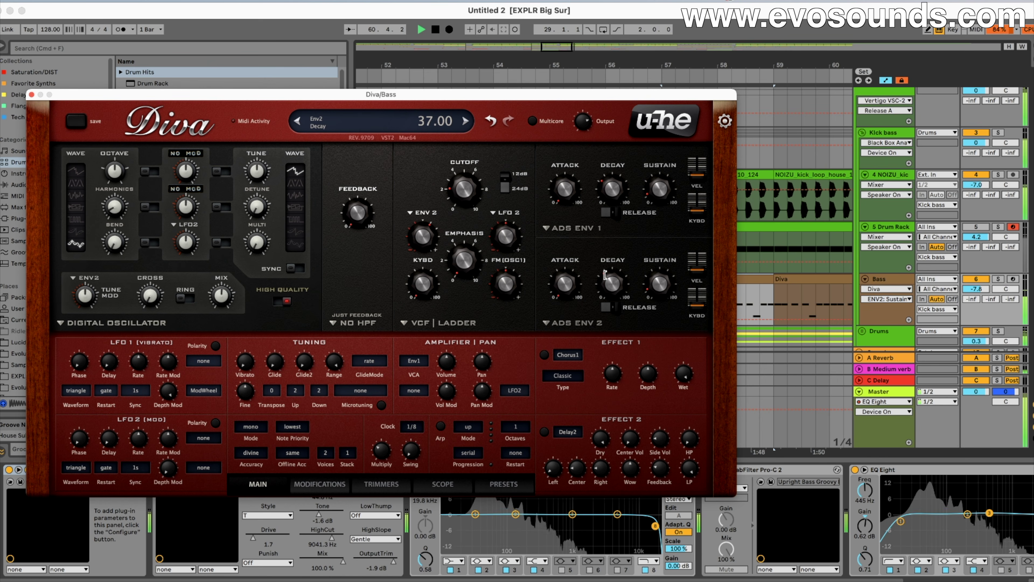
pyautogui.press('space')
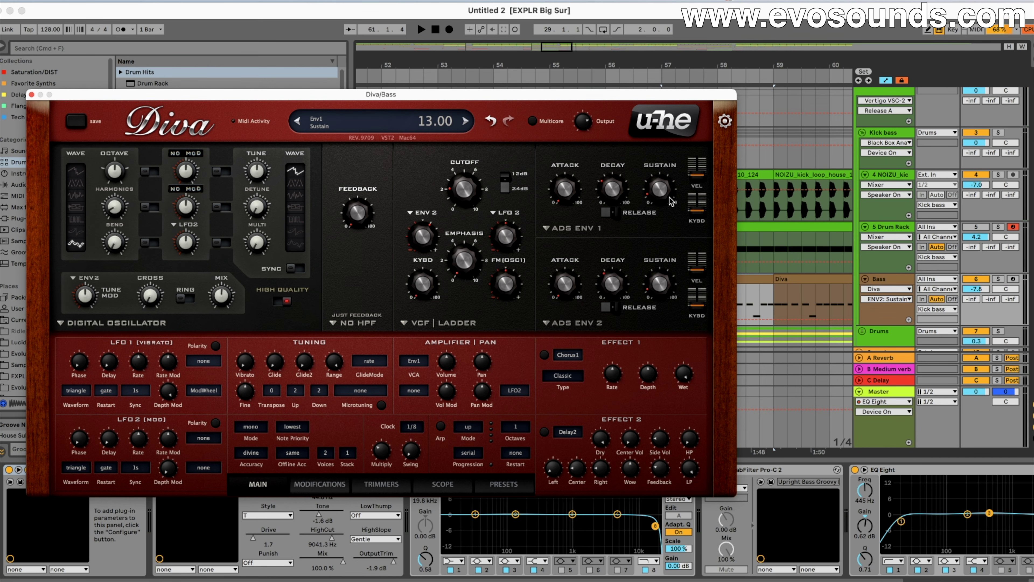
# Step: Try exaggerated sustain on Diva's envelopes, with envelope 2 at 54.50, while the bass and kick play
pyautogui.moveTo(650, 189); pyautogui.dragTo(668, 158)
pyautogui.press('space')
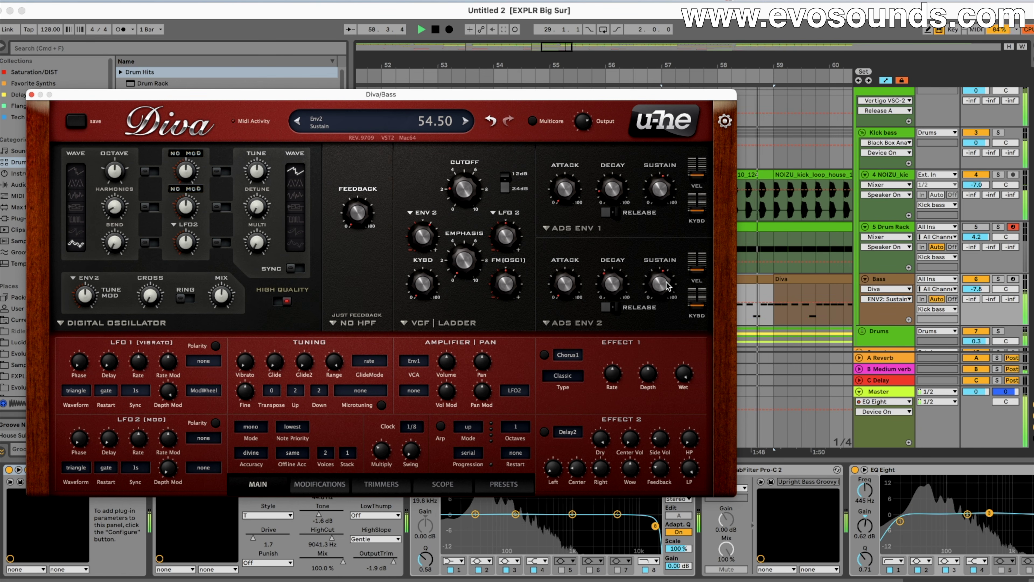
pyautogui.press('space')
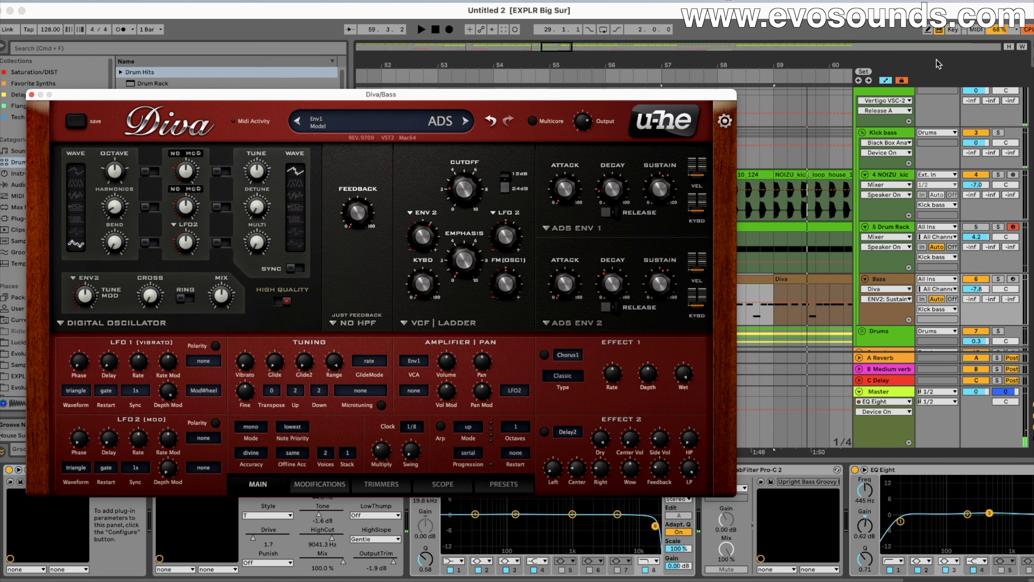
# Step: Set Diva's accuracy to fast and its envelope 1 decay to 34
pyautogui.click(255, 464)
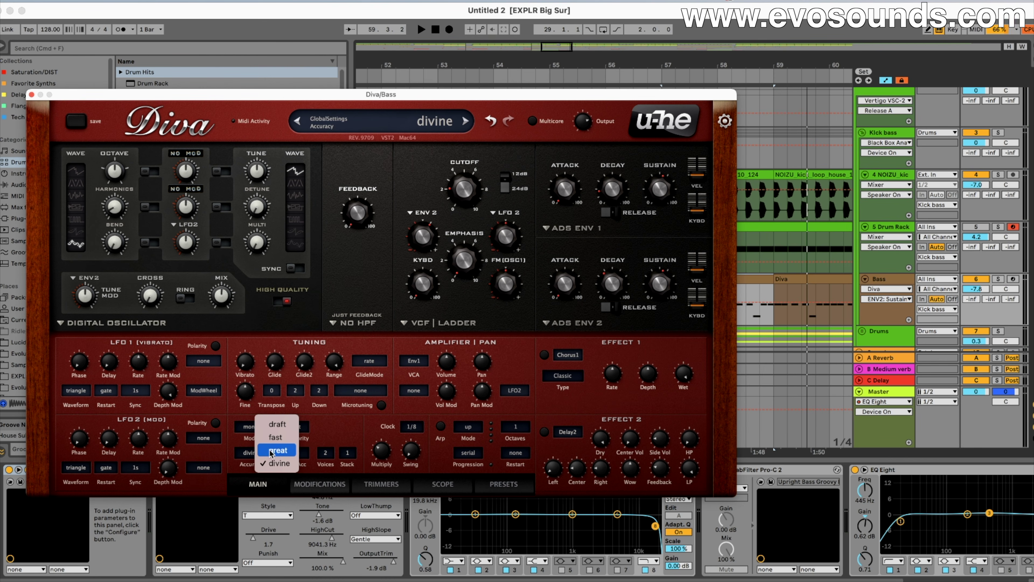
pyautogui.click(275, 443)
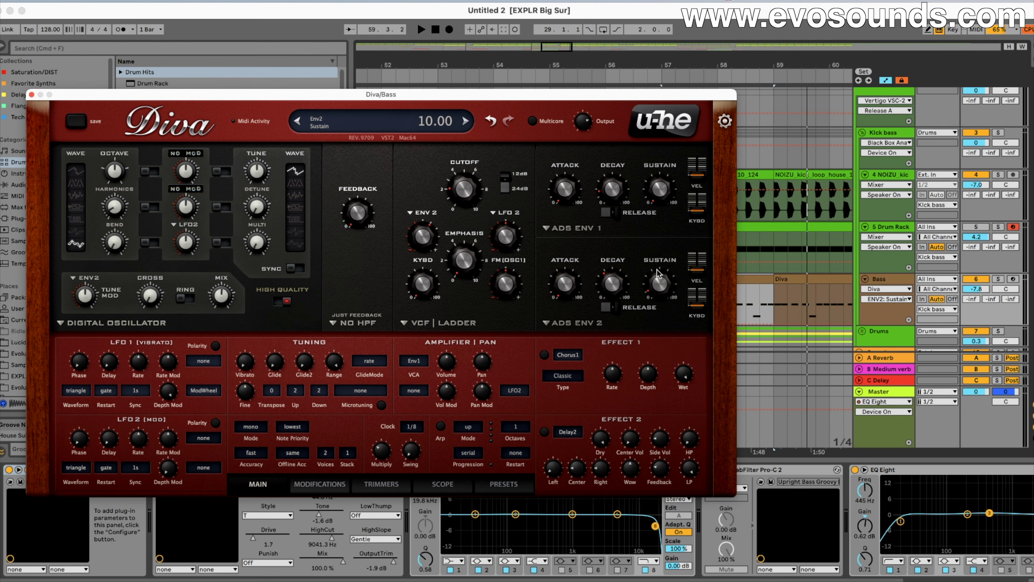
pyautogui.moveTo(623, 195); pyautogui.dragTo(623, 181)
pyautogui.moveTo(613, 198); pyautogui.dragTo(613, 191)
pyautogui.click(623, 278)
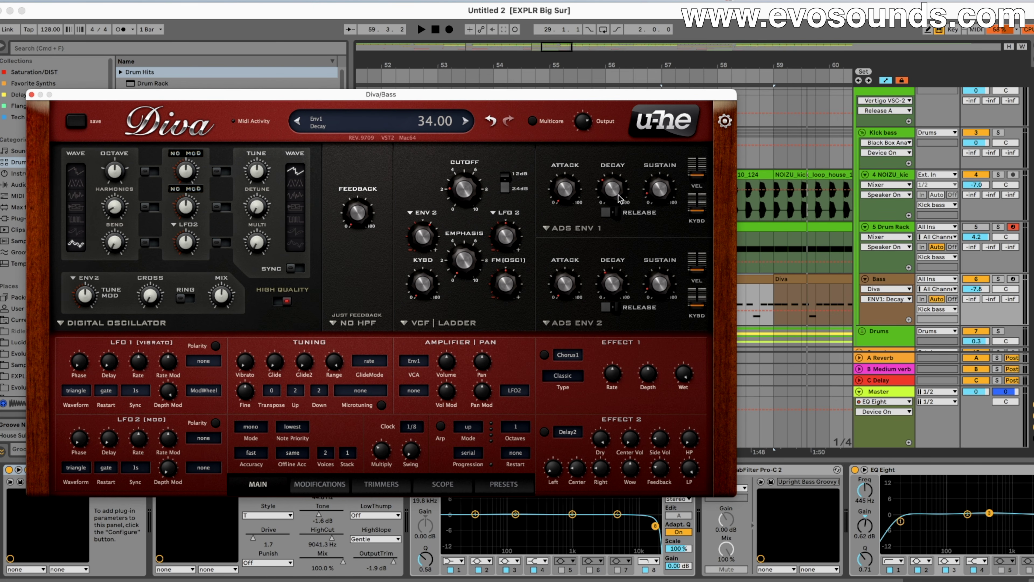
# Step: Open the Diva bass clip at bar 57 in an enlarged note editor and move the synth window clear of it
pyautogui.moveTo(582, 95); pyautogui.dragTo(395, 57)
pyautogui.click(720, 281)
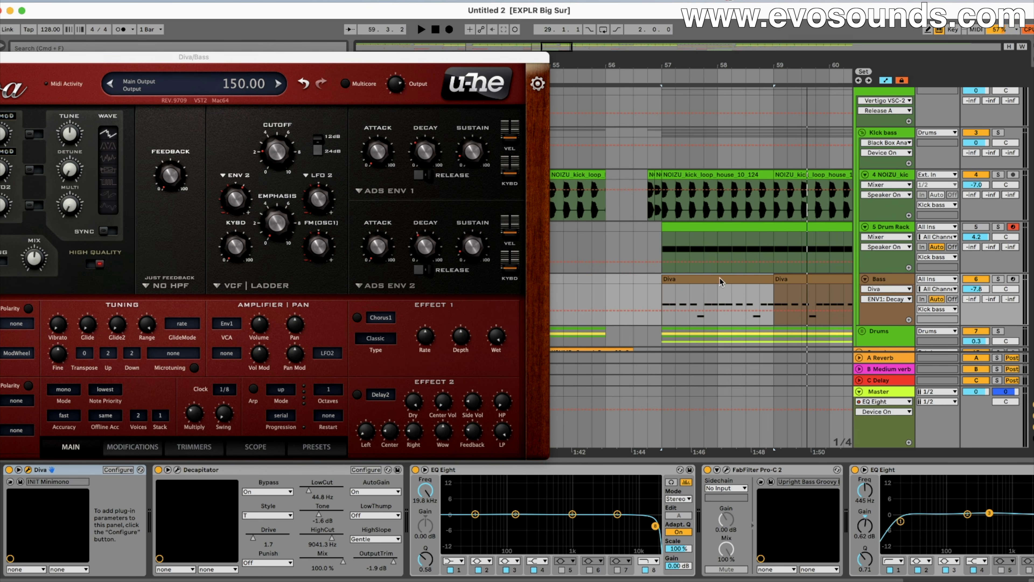
pyautogui.doubleClick(720, 281)
pyautogui.moveTo(552, 459); pyautogui.dragTo(552, 235)
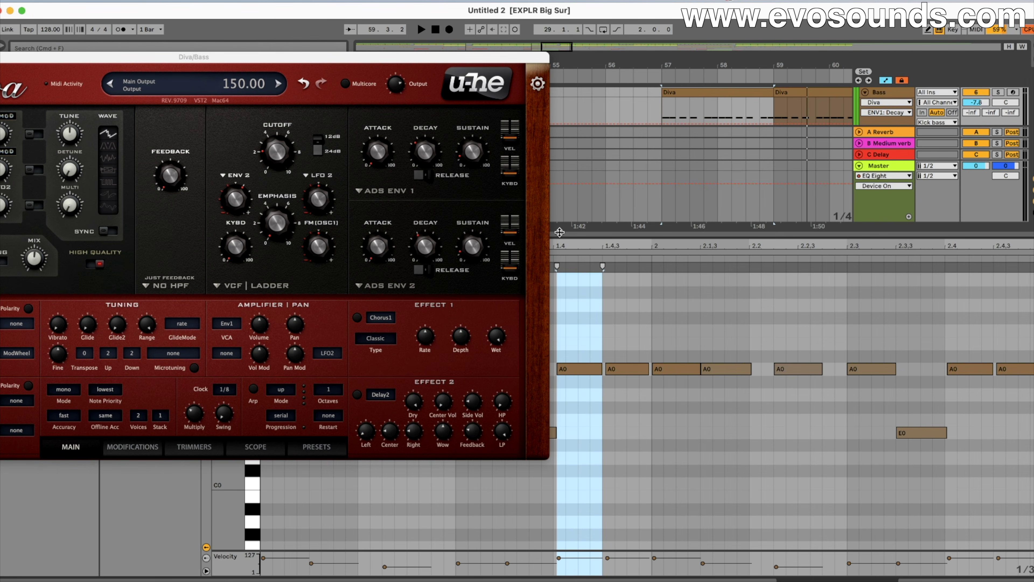
pyautogui.moveTo(450, 64); pyautogui.dragTo(506, 510)
# Step: Examine the bass pattern's timing and pitches by selecting its A0 notes and the E0 note before beat 1.4
pyautogui.click(267, 369)
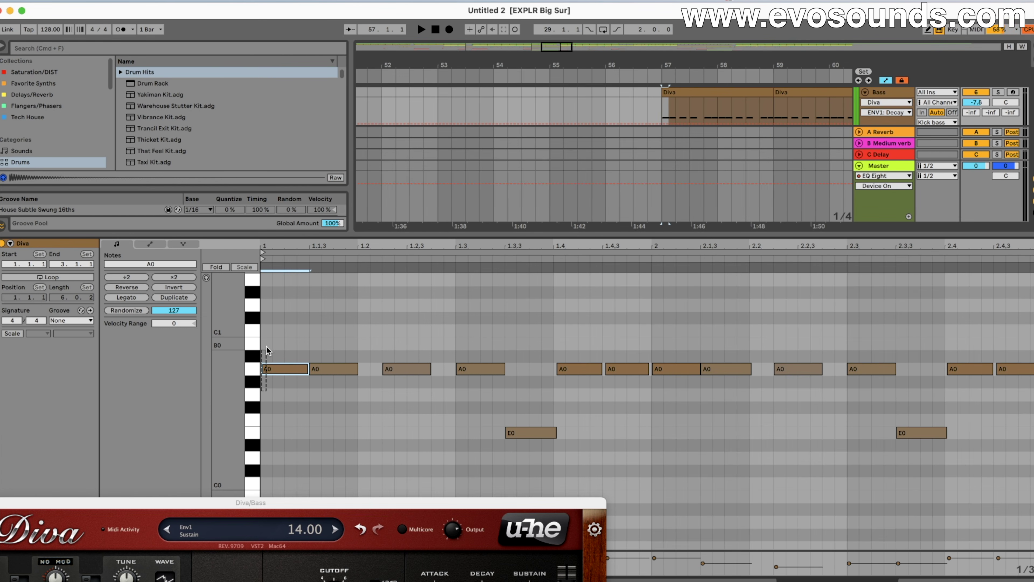
pyautogui.click(568, 369)
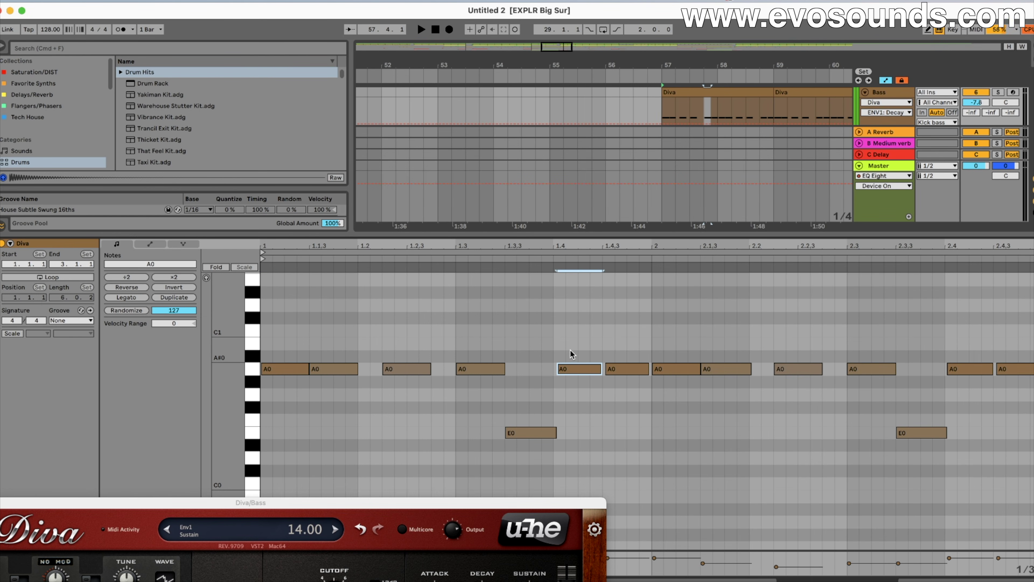
pyautogui.click(332, 367)
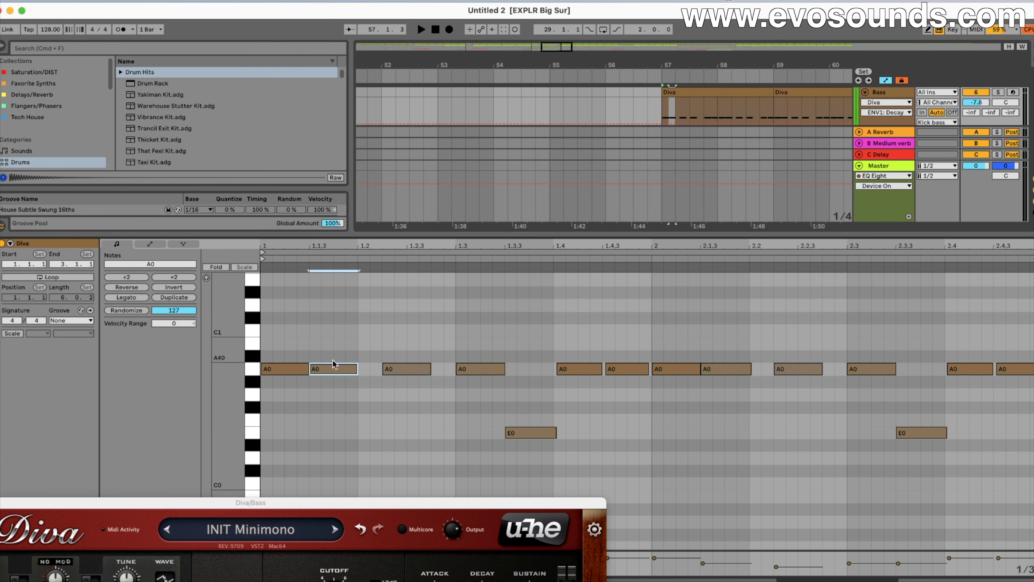
pyautogui.click(392, 369)
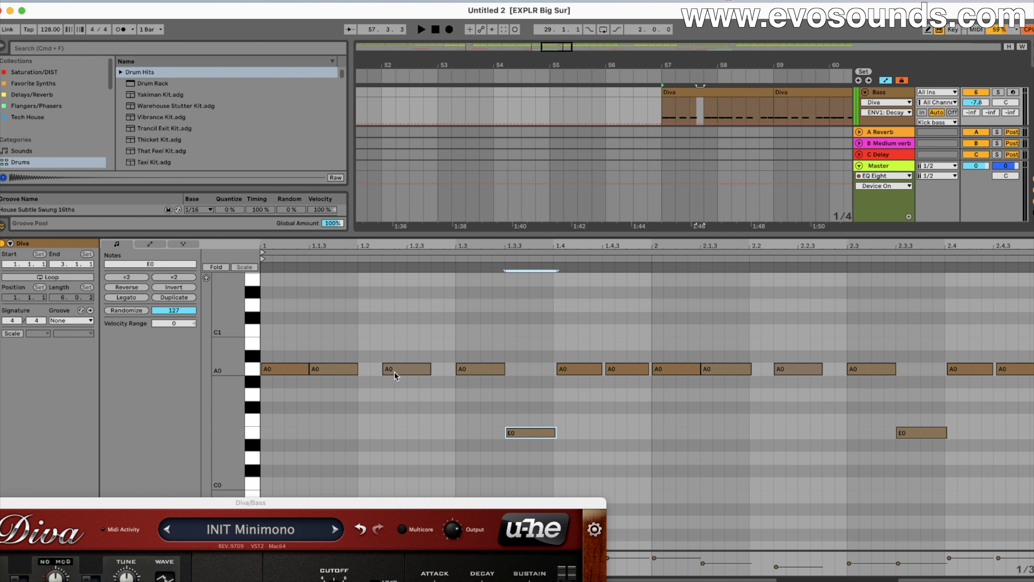
pyautogui.keyDown('shift'); pyautogui.click(333, 369); pyautogui.keyUp('shift')
pyautogui.click(514, 432)
# Step: Play the soloed Bass track while adjusting the decays of Diva's envelopes 1 and 2, setting envelope 2's decay to 34.50
pyautogui.moveTo(408, 509); pyautogui.dragTo(512, 182)
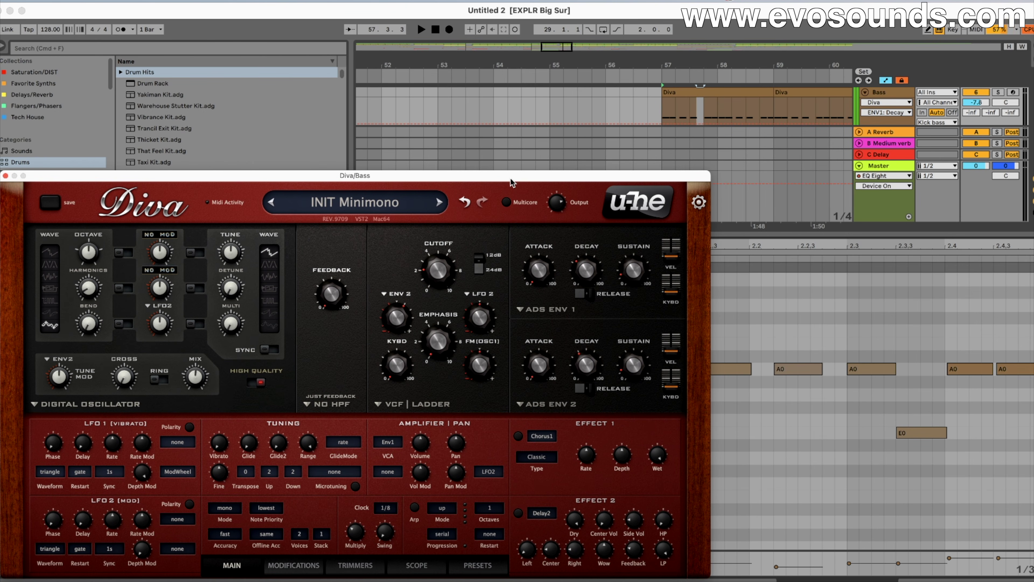
pyautogui.moveTo(596, 274)
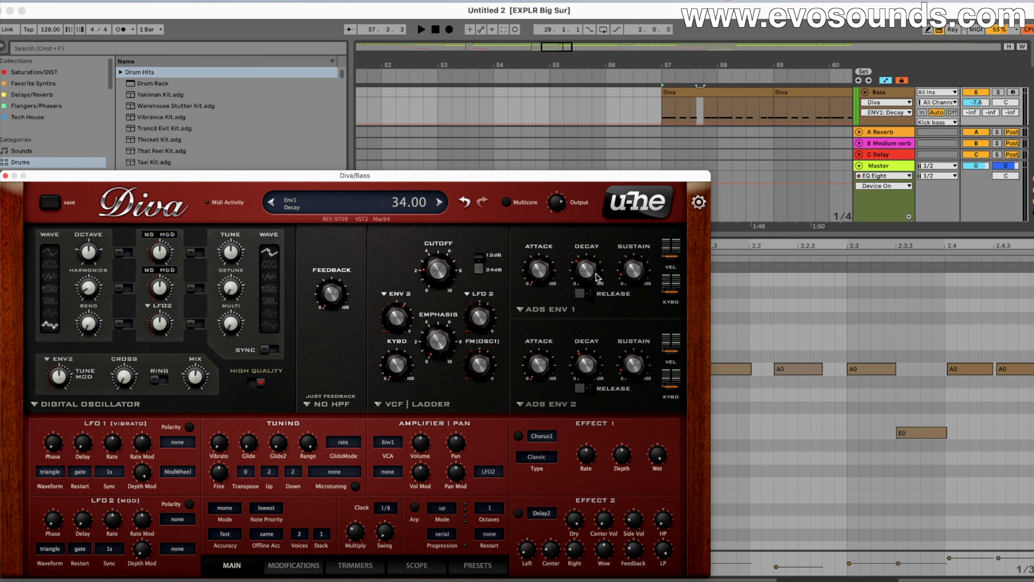
pyautogui.moveTo(627, 263)
pyautogui.press('space')
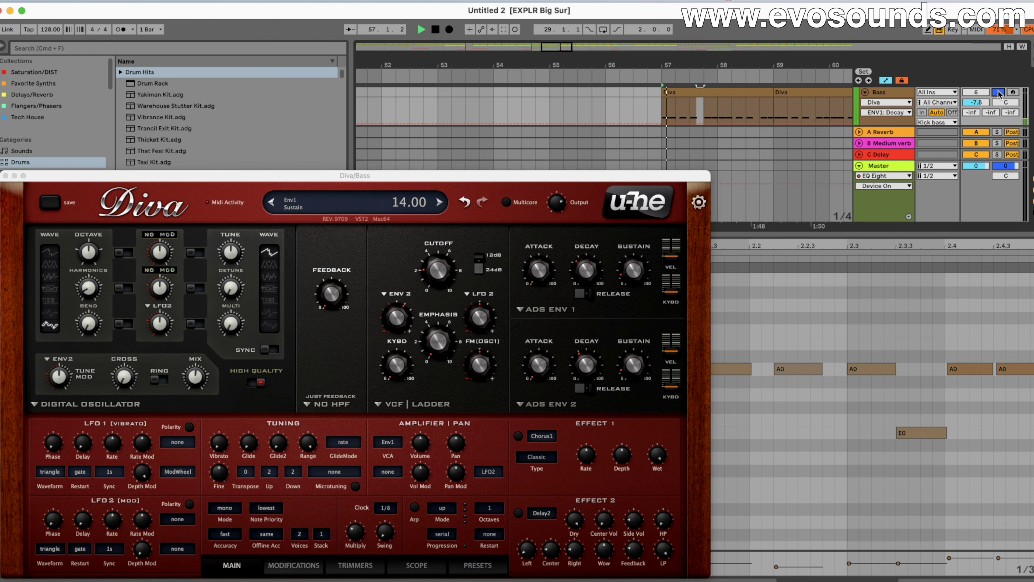
pyautogui.moveTo(586, 268); pyautogui.dragTo(588, 285)
pyautogui.moveTo(574, 365); pyautogui.dragTo(572, 372)
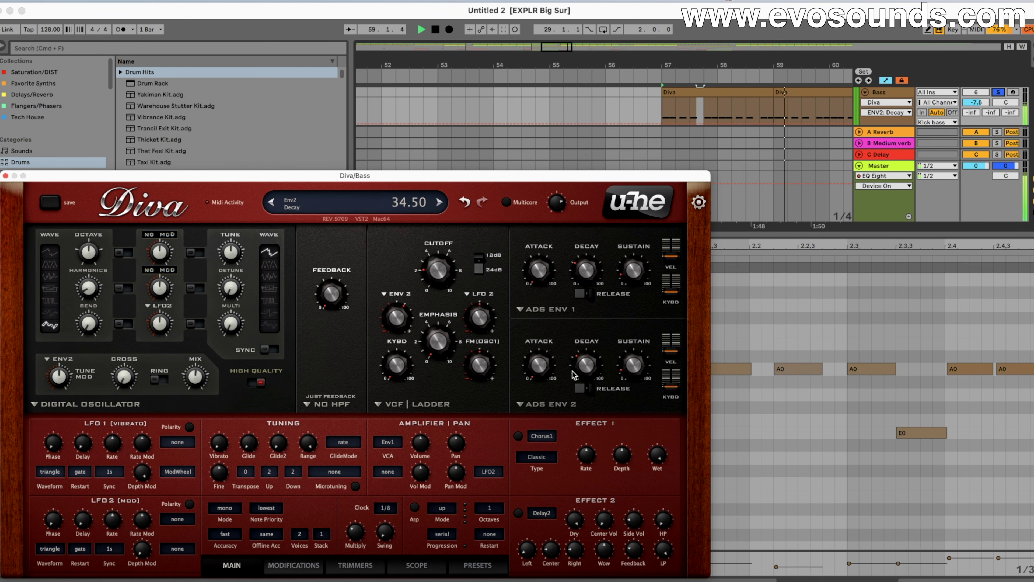
pyautogui.press('space')
# Step: Enable the Bass track's Compressor sidechained to the NOIZU kick, play it unsoloed from bar 57, and close the Diva window
pyautogui.click(907, 100)
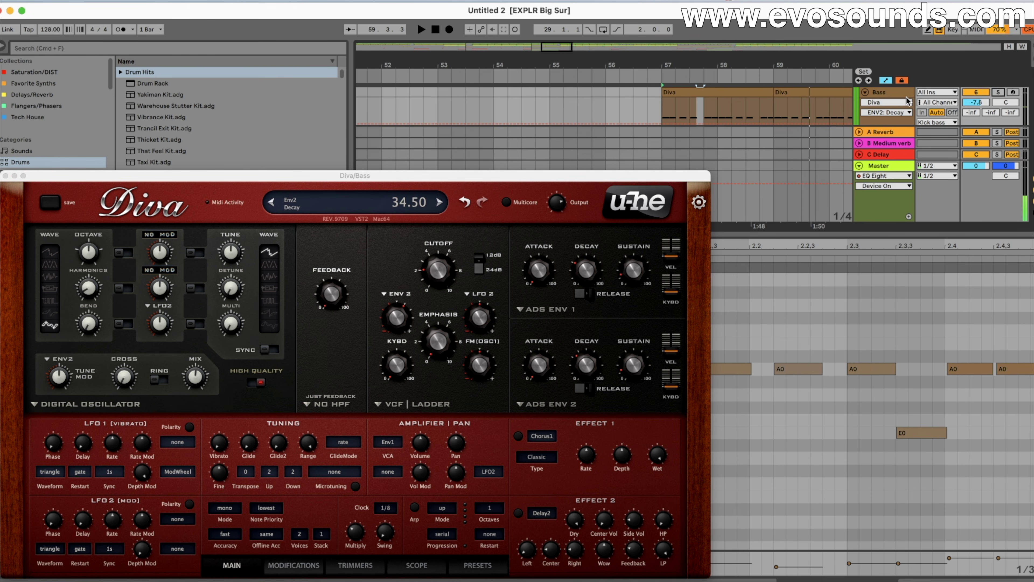
pyautogui.click(903, 100)
pyautogui.hscroll(6, 883, 481)
pyautogui.press('space')
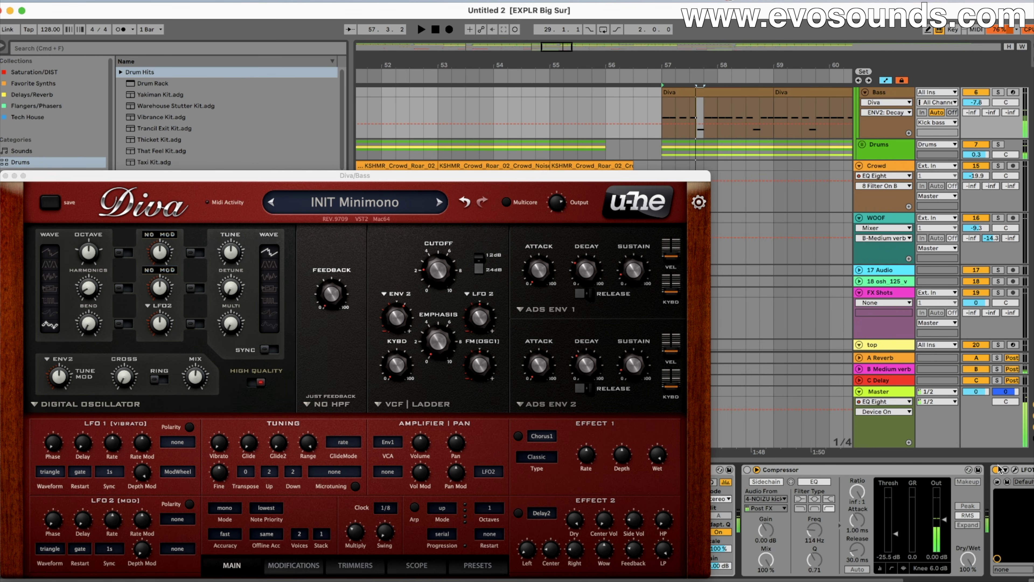
pyautogui.click(748, 469)
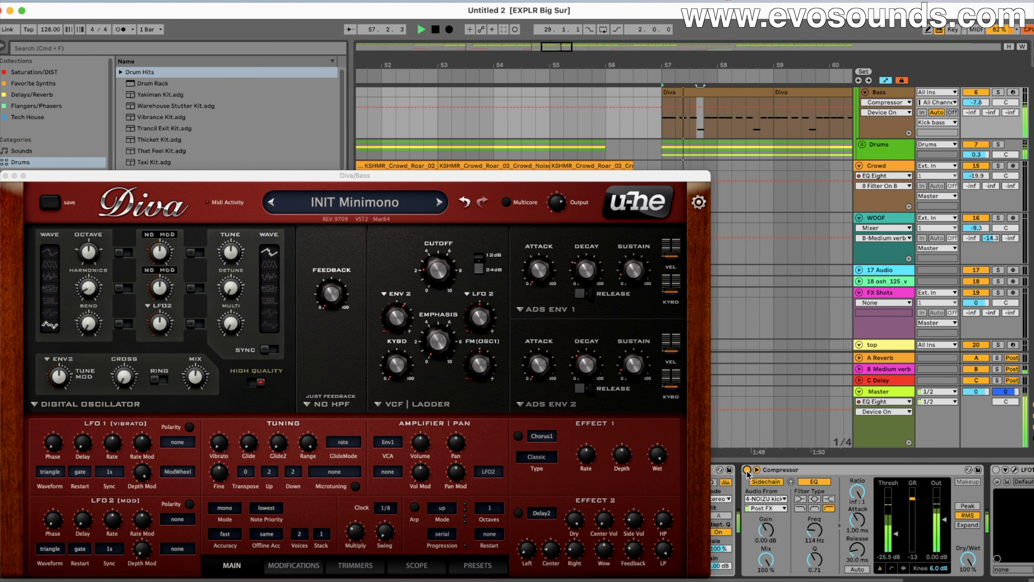
pyautogui.scroll(1, 738, 115)
pyautogui.scroll(3, 737, 110)
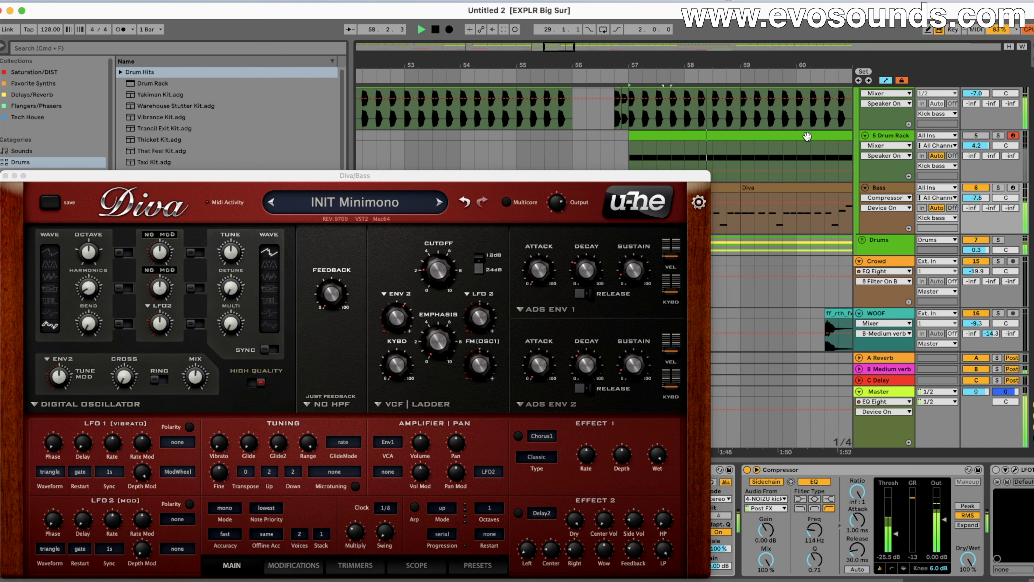
pyautogui.click(5, 176)
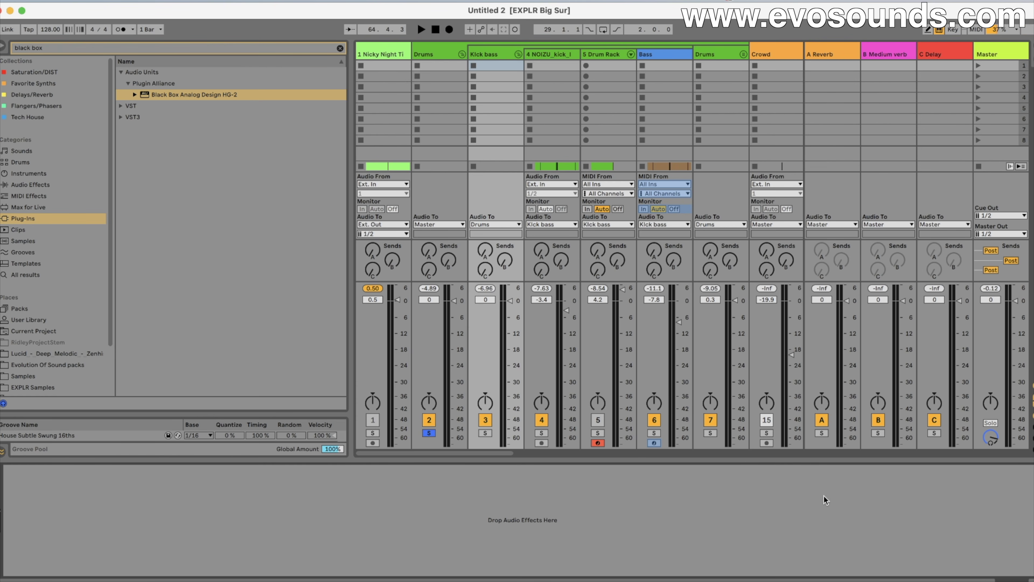
# Step: Review the Bass, Drum Rack and NOIZU kick tracks and add the Black Box Analog Design HG-2 plug-in to the Kick bass group
pyautogui.click(660, 57)
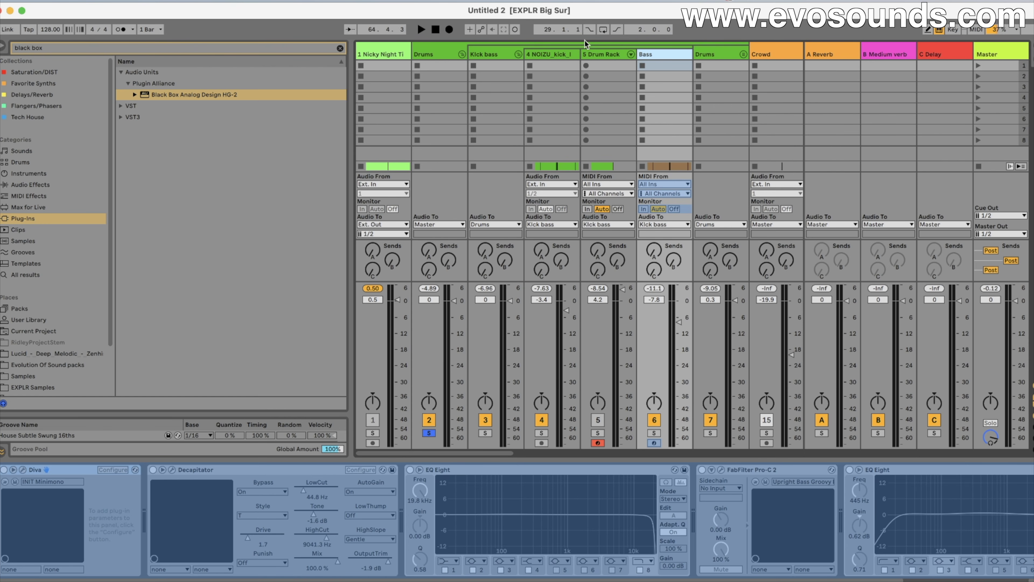
pyautogui.click(597, 52)
pyautogui.click(537, 55)
pyautogui.click(492, 55)
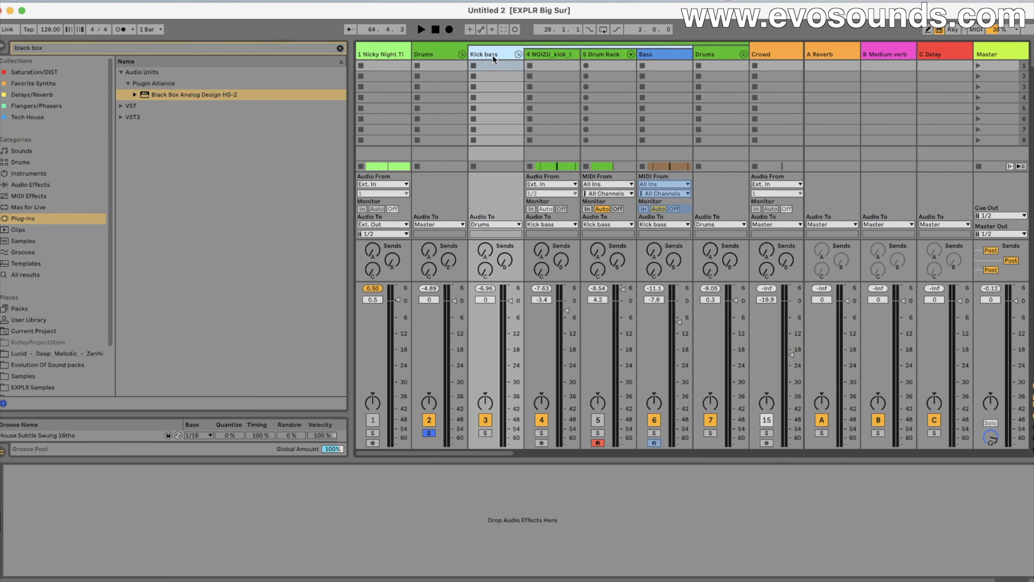
pyautogui.moveTo(172, 93); pyautogui.dragTo(484, 54)
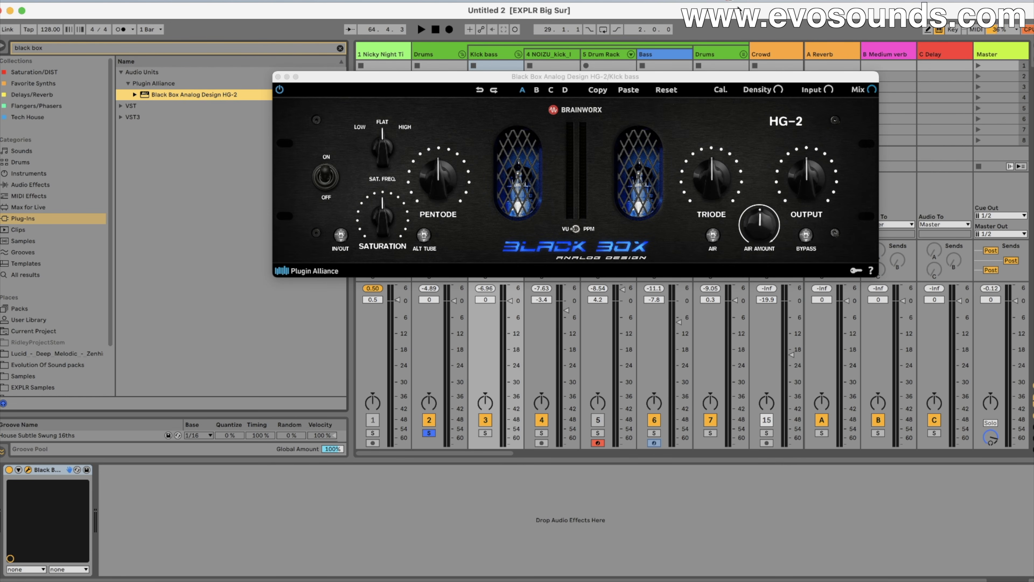
# Step: Clear the browser search, narrow the browser to fit more mixer tracks, and move the HG-2 window off the group channels
pyautogui.moveTo(622, 76); pyautogui.dragTo(549, 108)
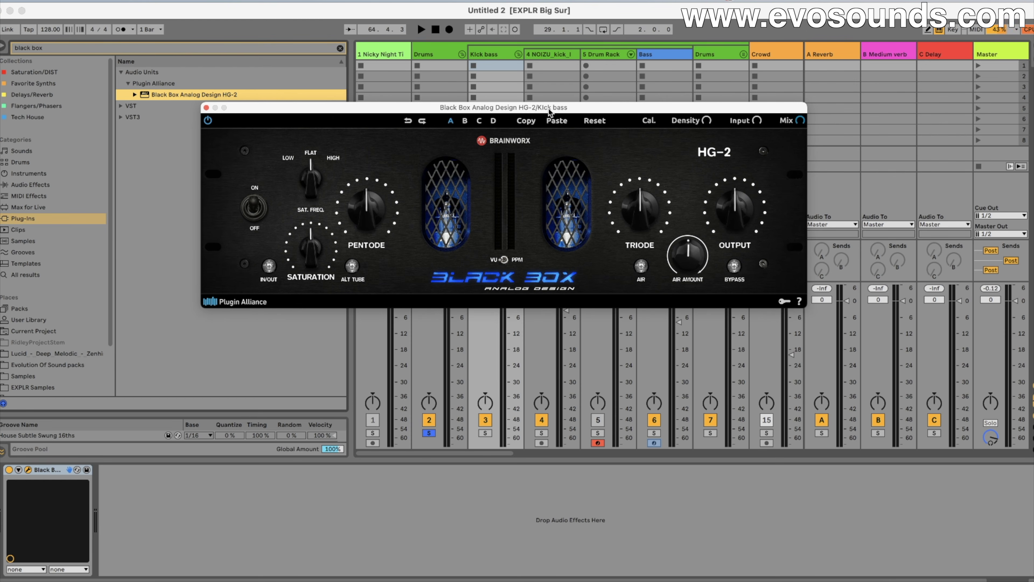
pyautogui.click(340, 48)
pyautogui.moveTo(350, 63); pyautogui.dragTo(268, 65)
pyautogui.moveTo(279, 108); pyautogui.dragTo(353, 107)
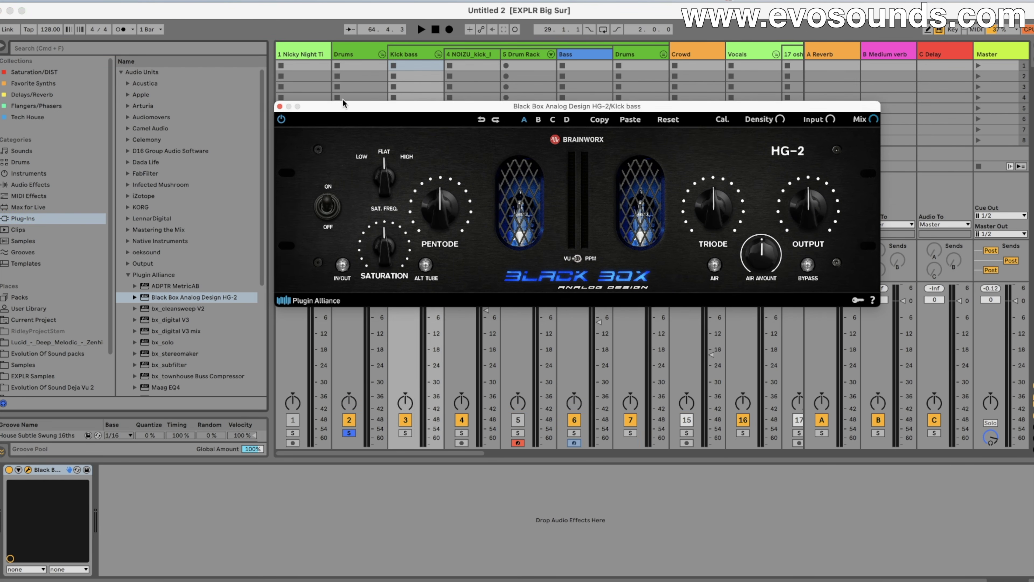
pyautogui.moveTo(275, 67); pyautogui.dragTo(234, 67)
pyautogui.moveTo(327, 109); pyautogui.dragTo(510, 155)
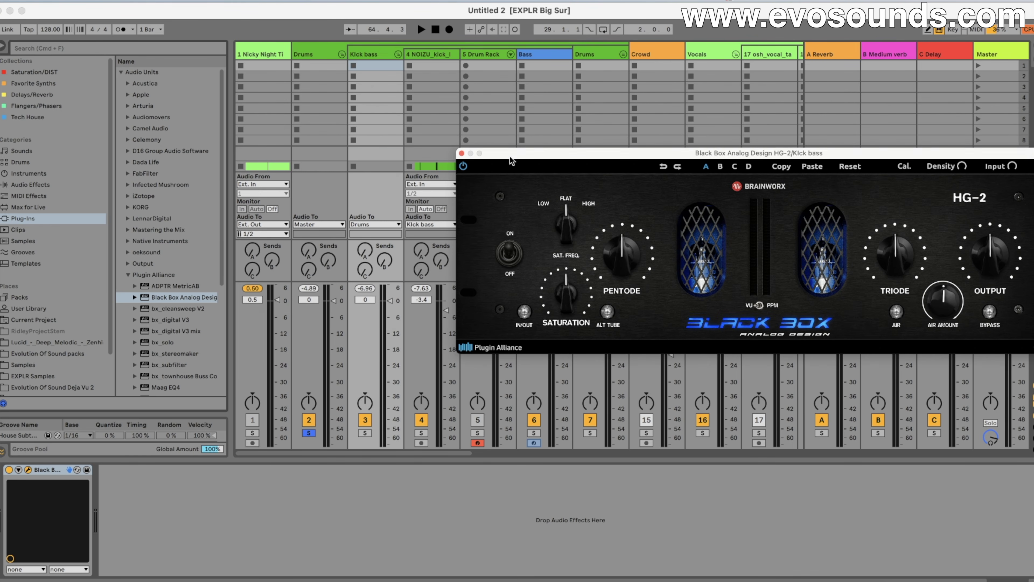
# Step: Solo the Kick bass group, switch off its HG-2 device and play the unprocessed kick and bass from bar 57
pyautogui.click(373, 56)
pyautogui.click(366, 433)
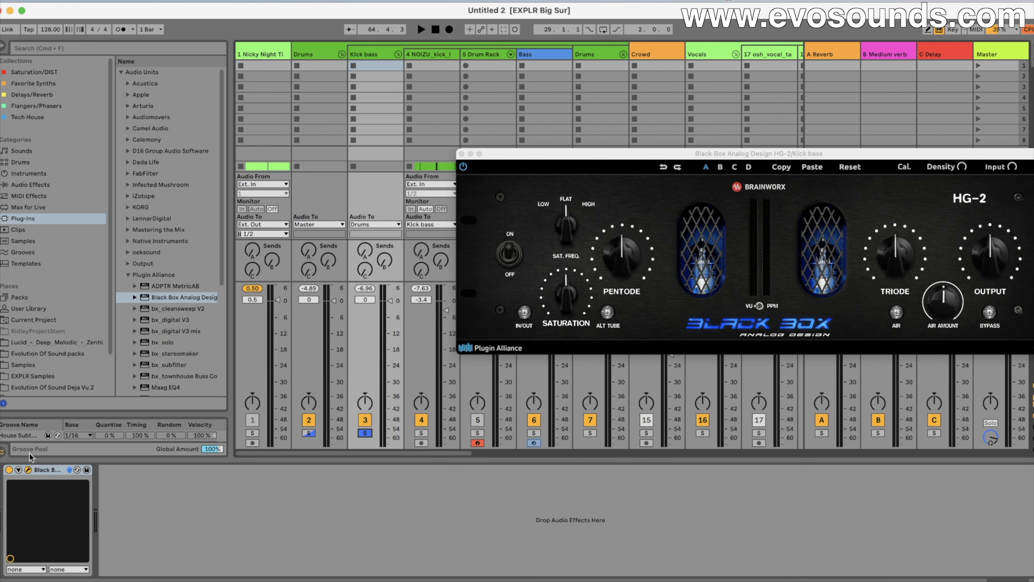
pyautogui.click(8, 469)
pyautogui.press('space')
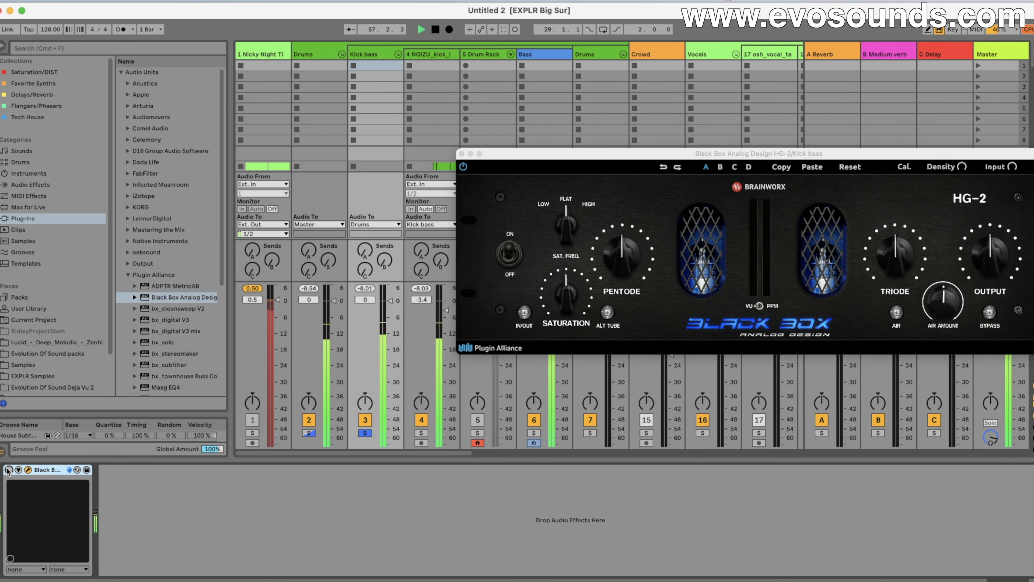
pyautogui.press('space')
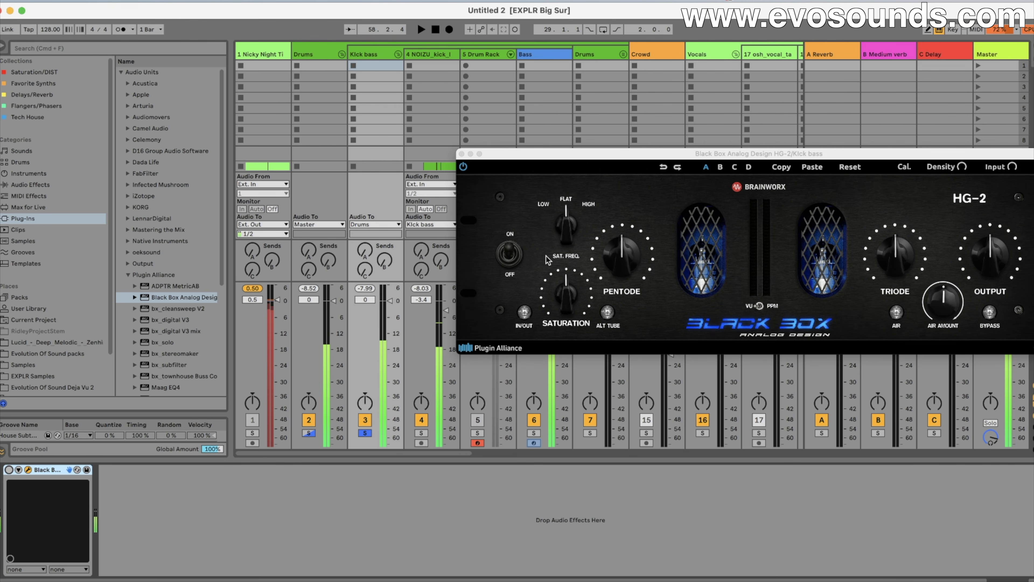
# Step: Raise the HG-2's Pentode to about 54 % and play the Kick bass group from bar 57
pyautogui.moveTo(601, 156); pyautogui.dragTo(401, 134)
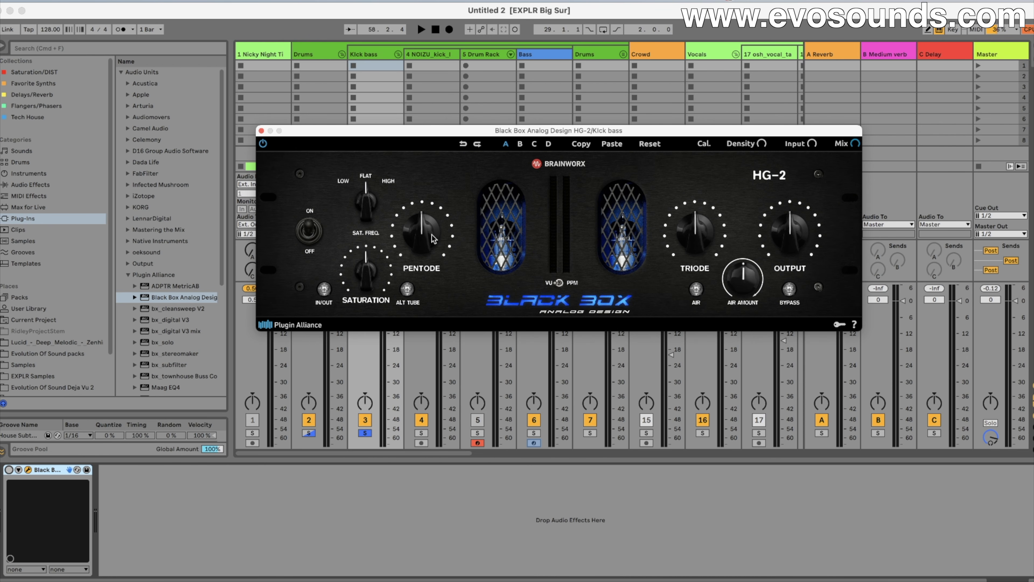
pyautogui.moveTo(433, 238); pyautogui.dragTo(448, 254)
pyautogui.click(380, 57)
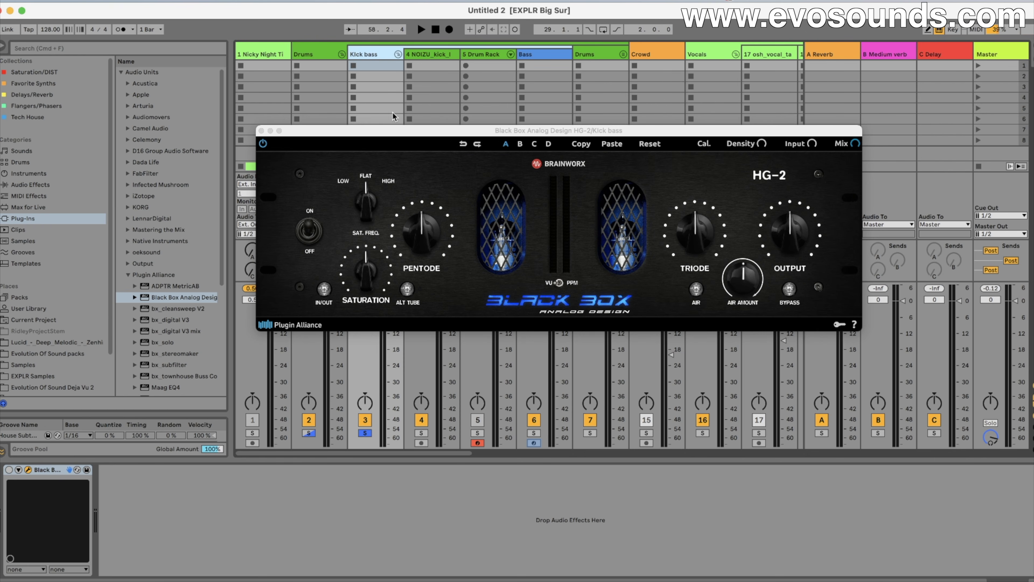
pyautogui.moveTo(394, 129); pyautogui.dragTo(395, 164)
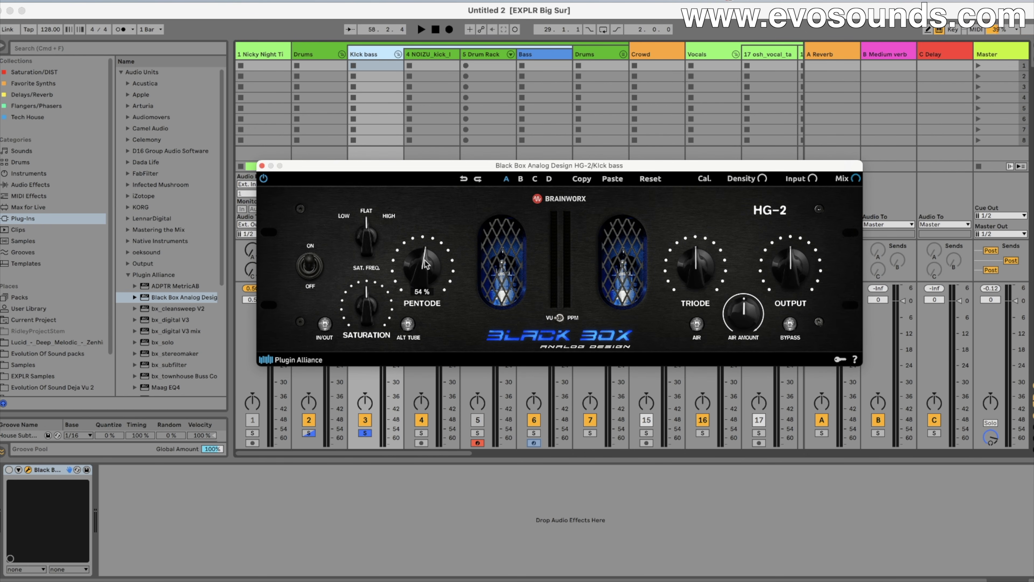
pyautogui.press('space')
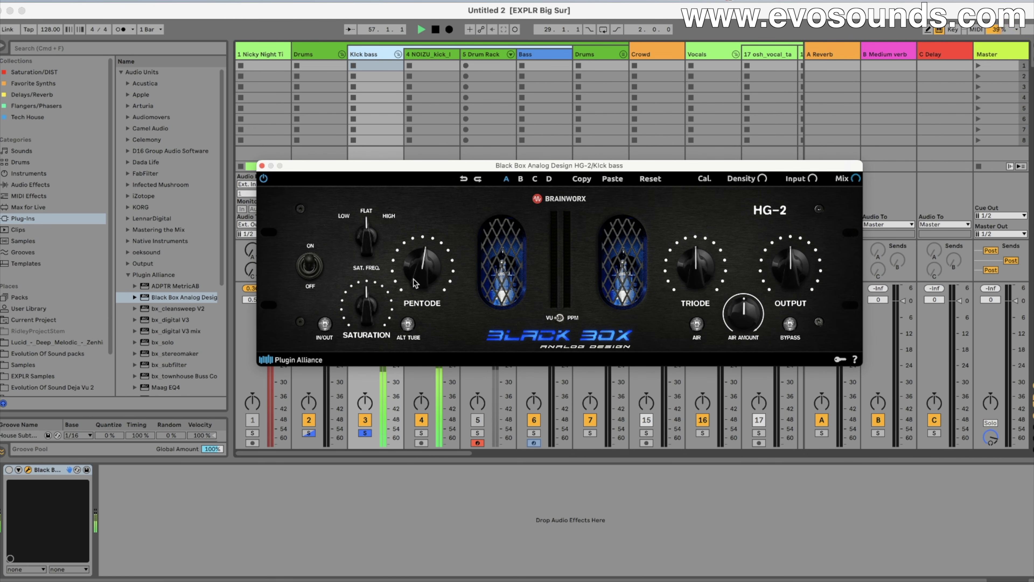
pyautogui.moveTo(415, 277); pyautogui.dragTo(415, 274)
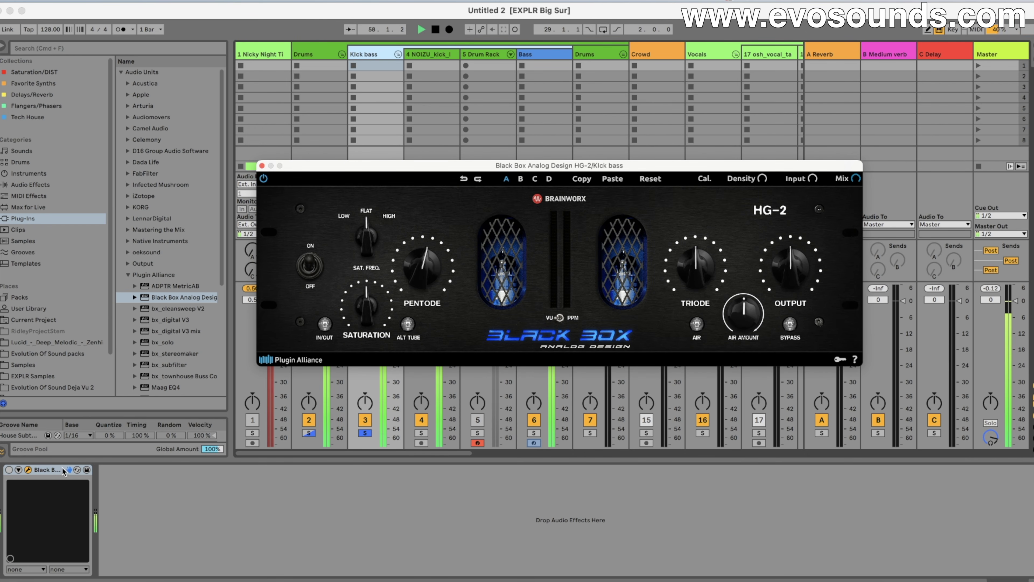
# Step: Switch the HG-2 device back on and compare the group's sound with and without it during playback
pyautogui.click(9, 469)
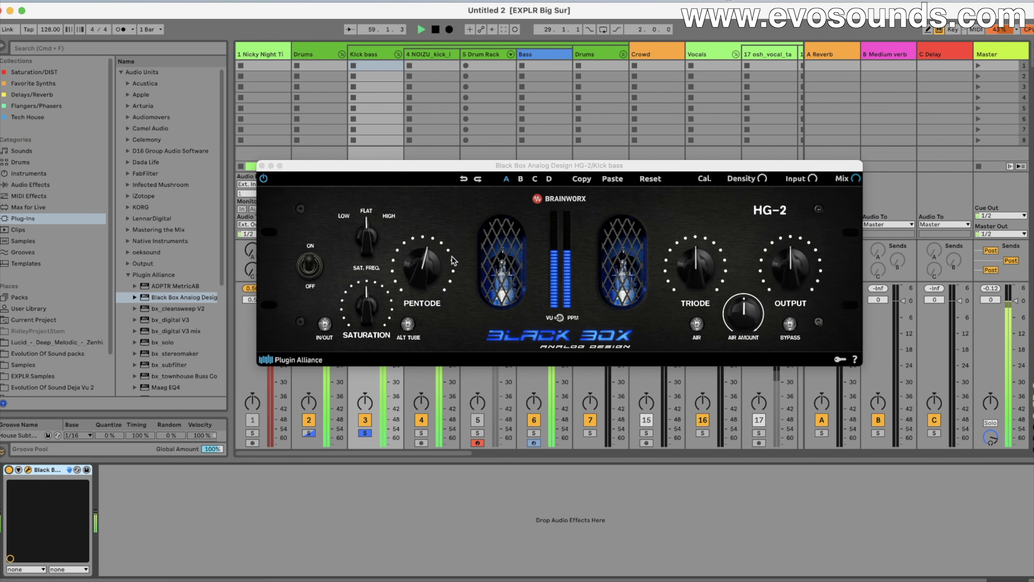
pyautogui.moveTo(384, 165); pyautogui.dragTo(443, 76)
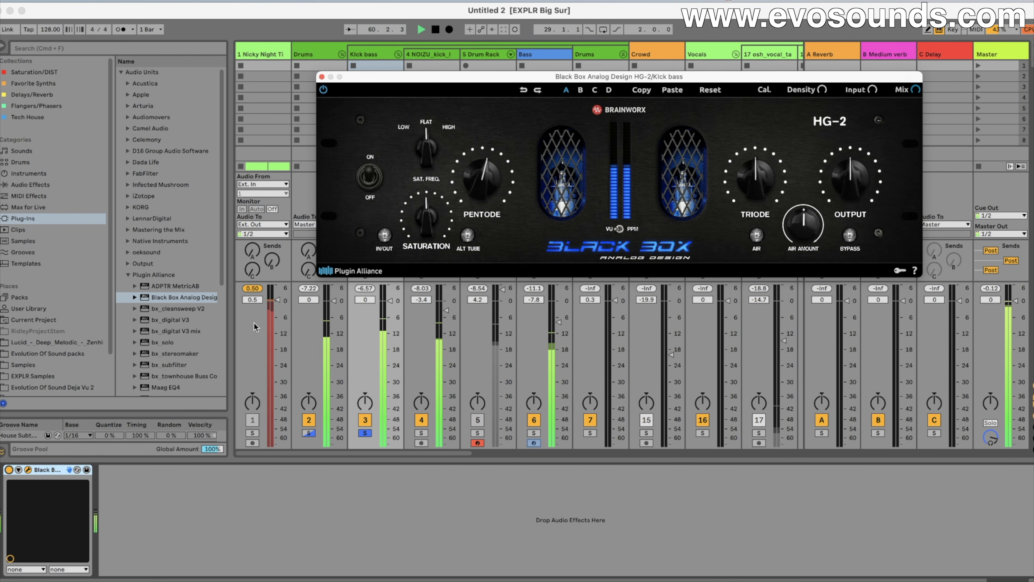
pyautogui.click(9, 470)
pyautogui.rightClick(9, 471)
pyautogui.click(8, 470)
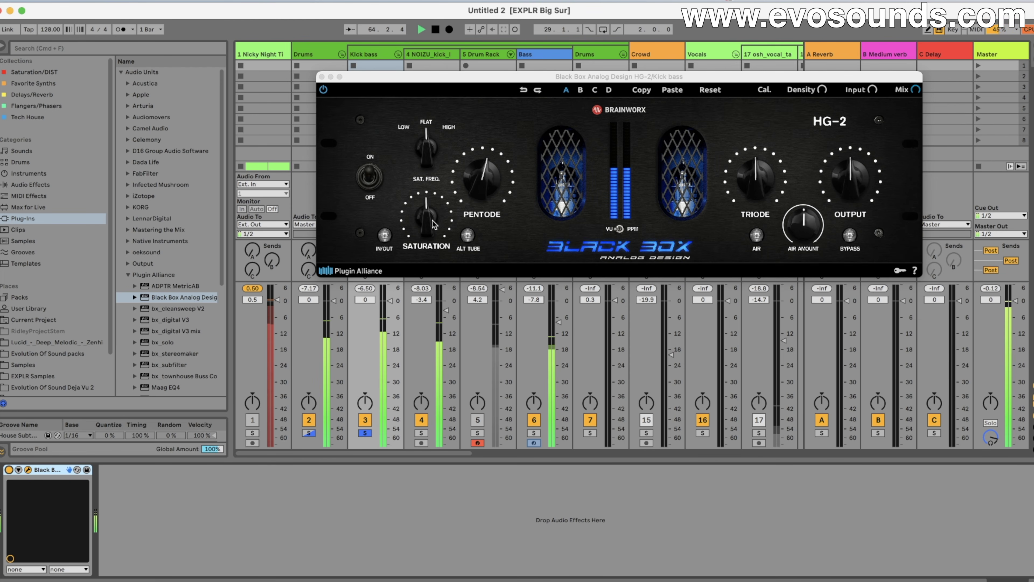
pyautogui.click(850, 236)
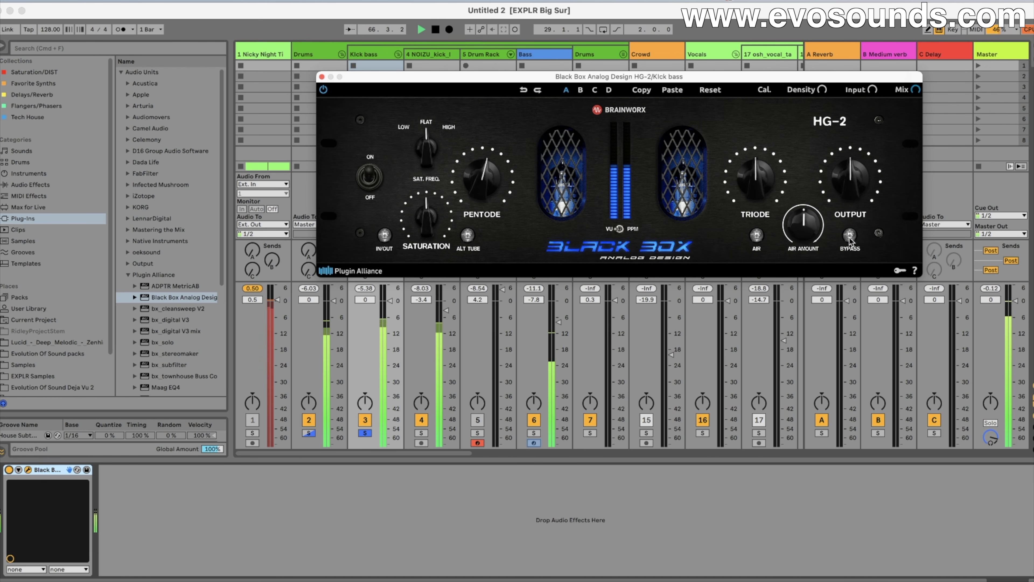
pyautogui.press('space')
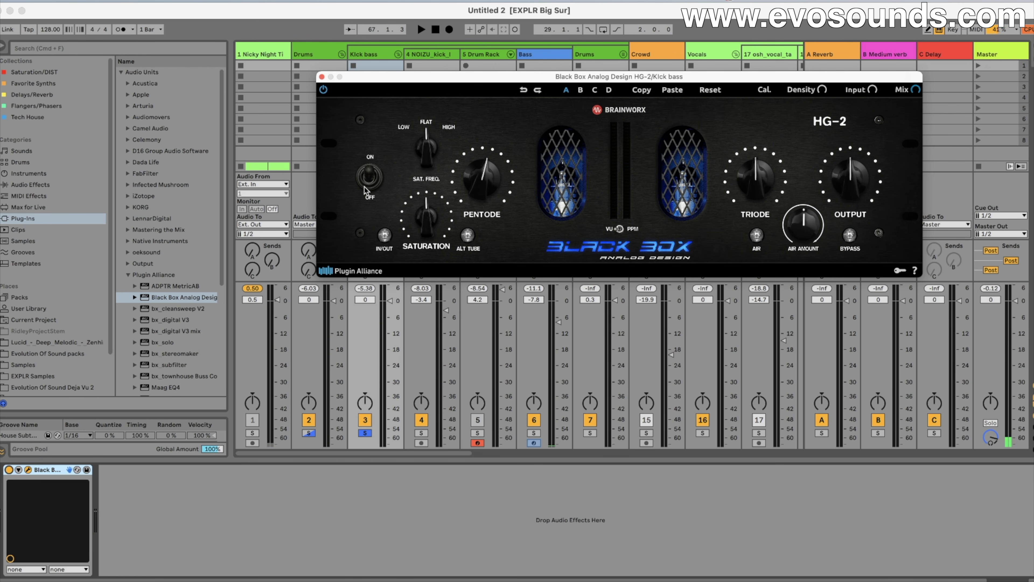
# Step: Enable the HG-2's parallel saturation circuit with Sat. Freq. on Low and Saturation at about 21 %, with the group playing
pyautogui.moveTo(415, 216); pyautogui.dragTo(429, 269)
pyautogui.moveTo(436, 220); pyautogui.dragTo(437, 233)
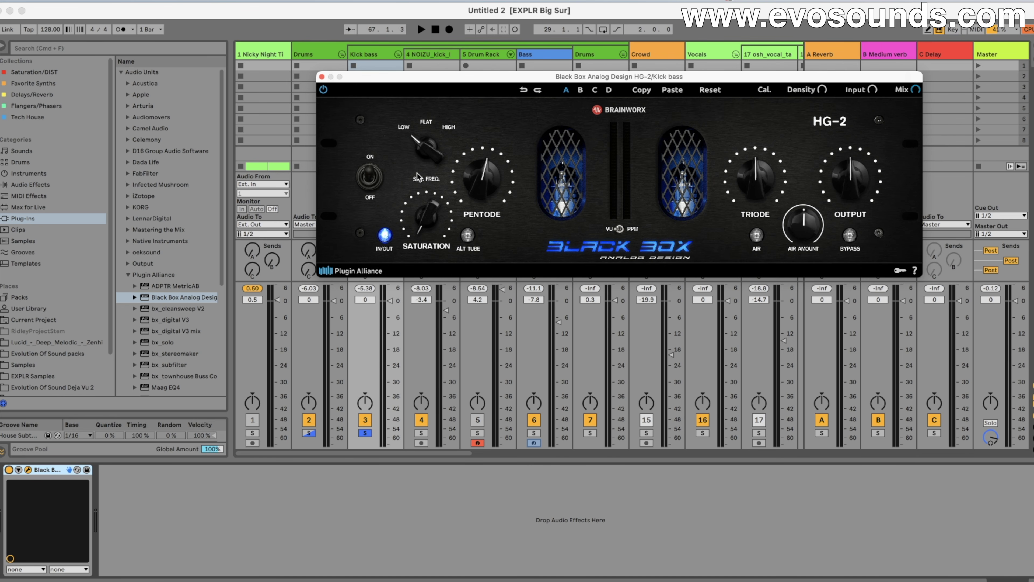
pyautogui.press('space')
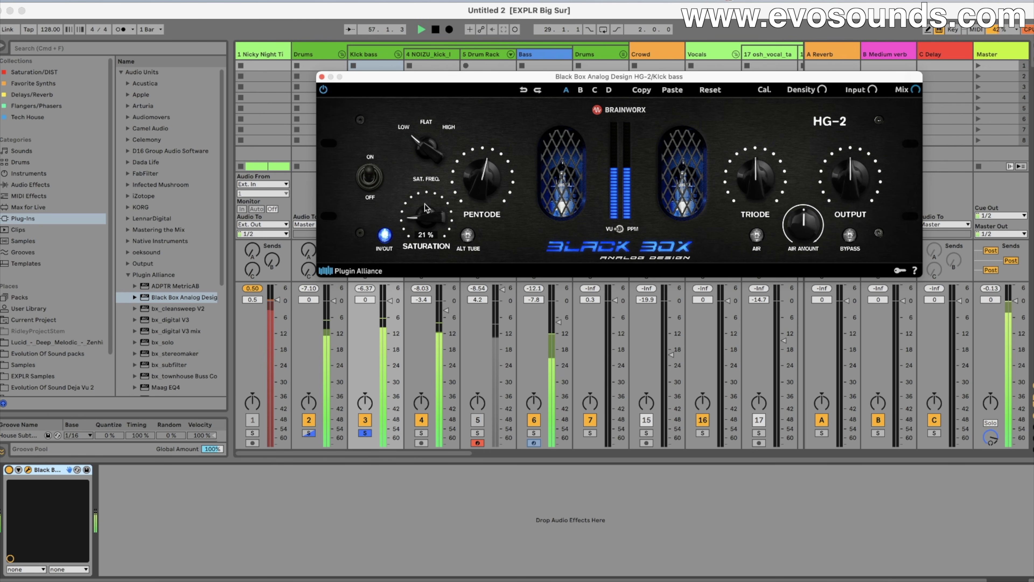
# Step: Compare the playing group with the HG-2's saturation circuit in and out, and with the whole plug-in bypassed
pyautogui.click(381, 237)
pyautogui.click(383, 237)
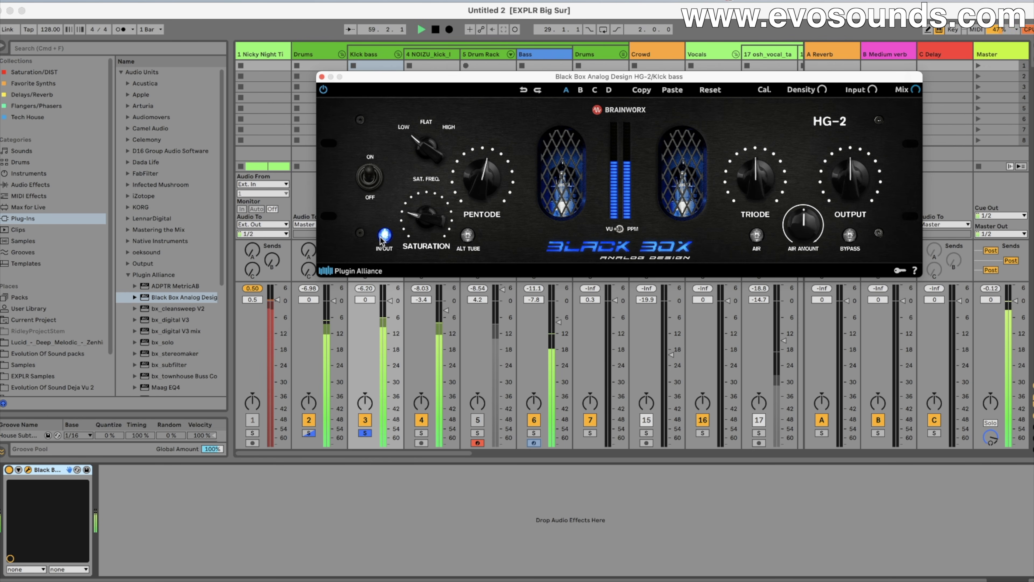
pyautogui.click(847, 240)
pyautogui.click(843, 240)
pyautogui.press('space')
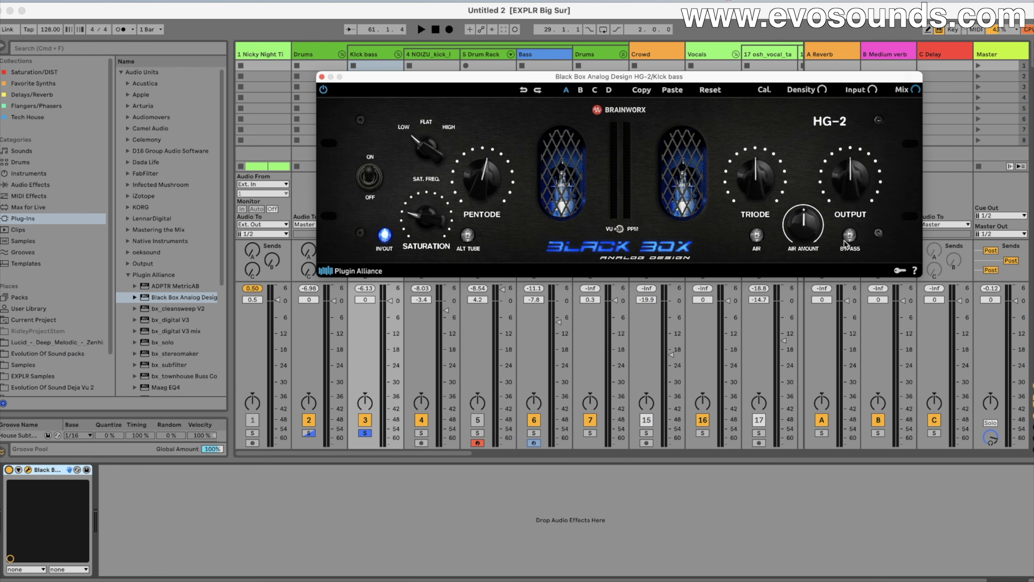
# Step: Audition the HG-2's Dark, Norm and Bright calibration settings on the Kick bass group
pyautogui.press('space')
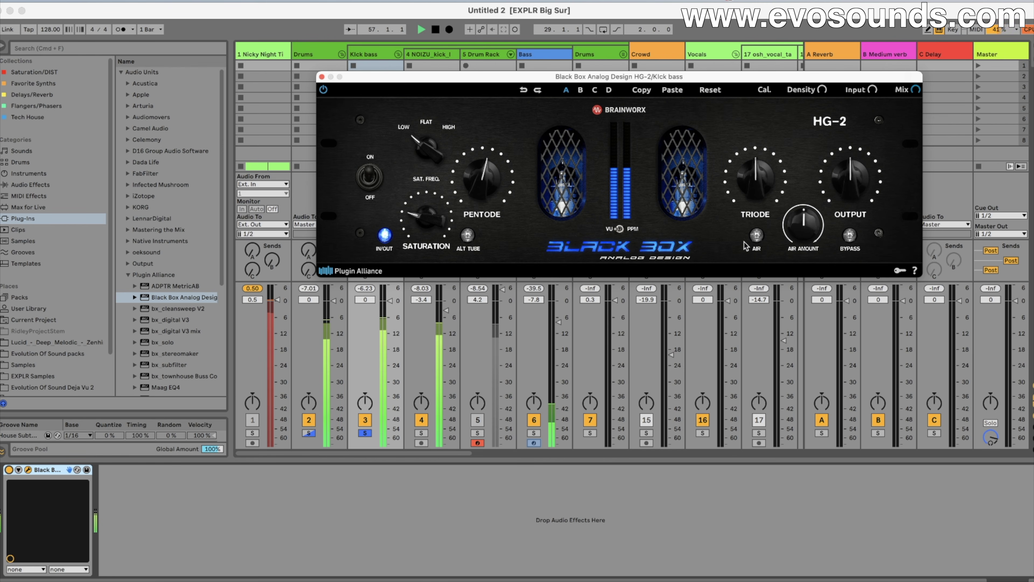
pyautogui.click(753, 96)
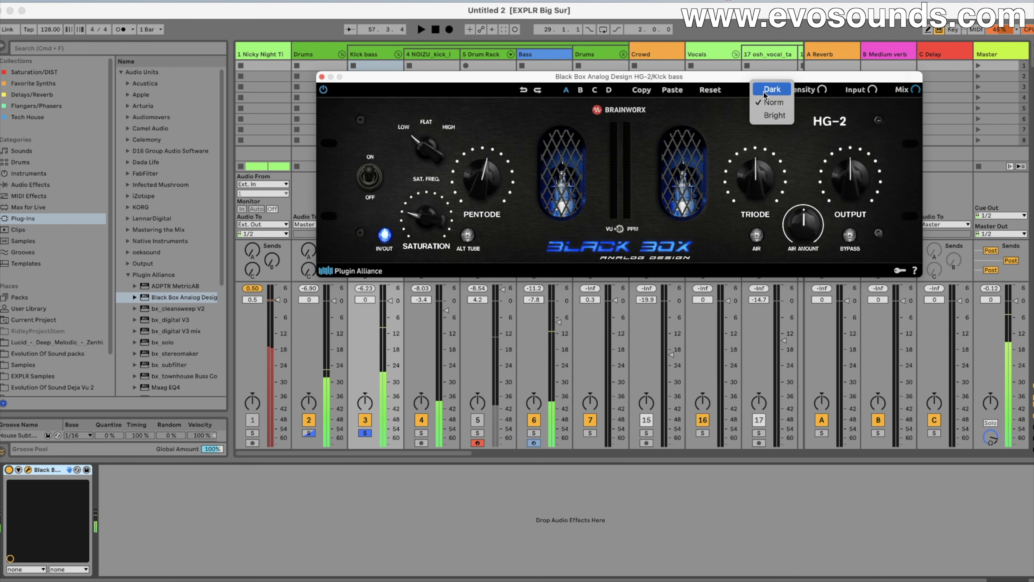
pyautogui.click(757, 94)
pyautogui.click(758, 91)
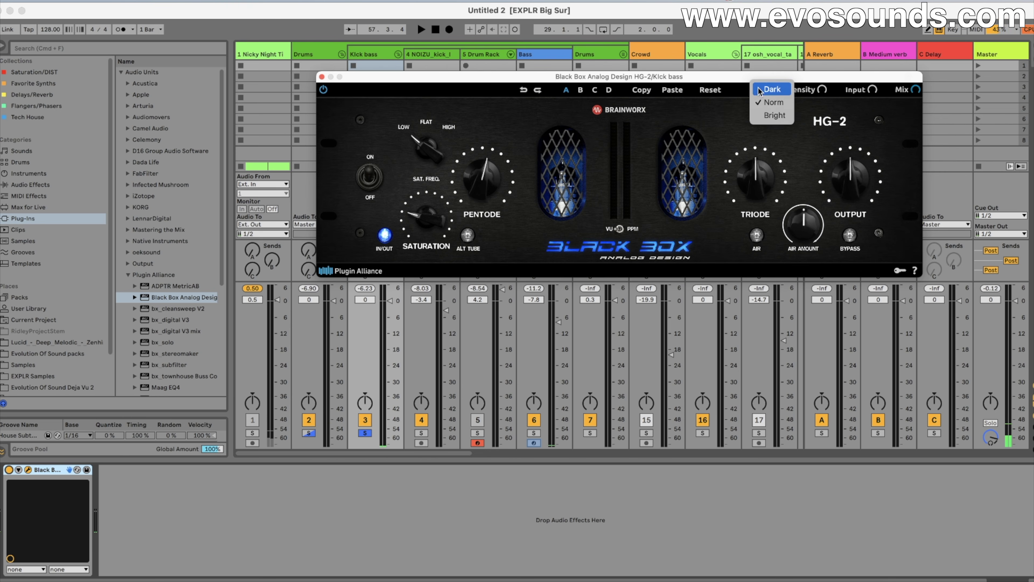
pyautogui.click(769, 103)
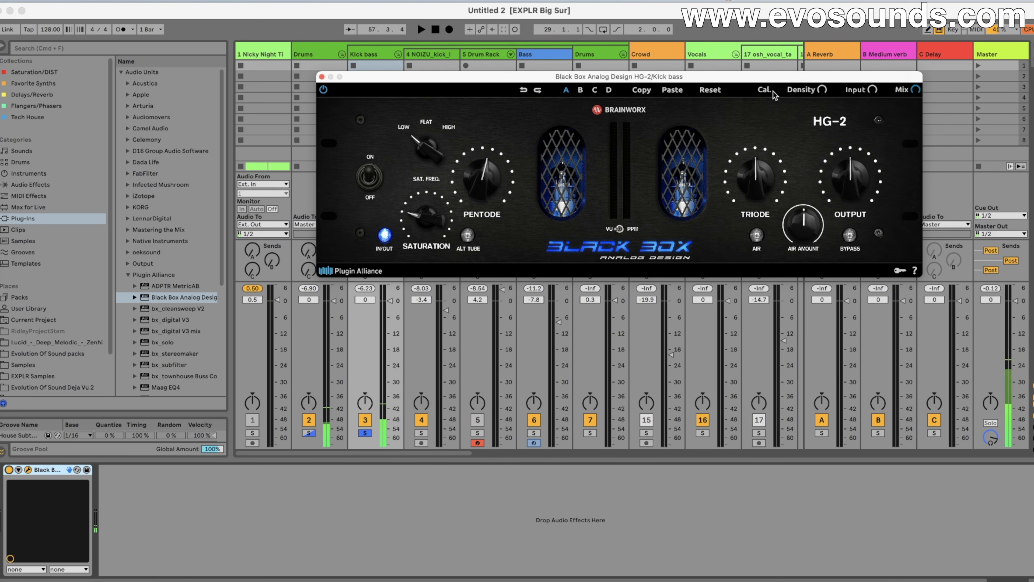
pyautogui.click(773, 92)
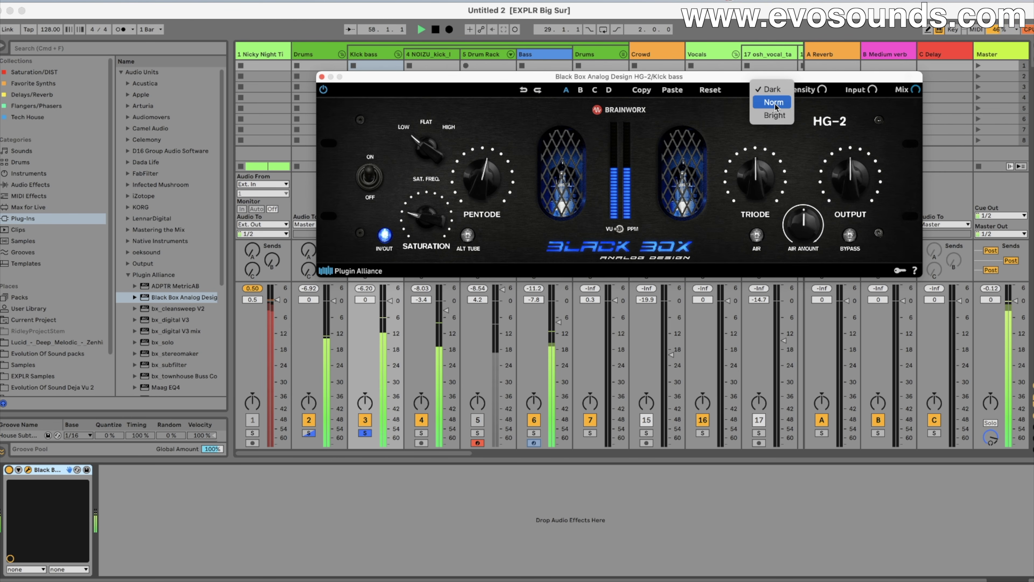
pyautogui.click(775, 103)
pyautogui.click(772, 88)
pyautogui.click(775, 115)
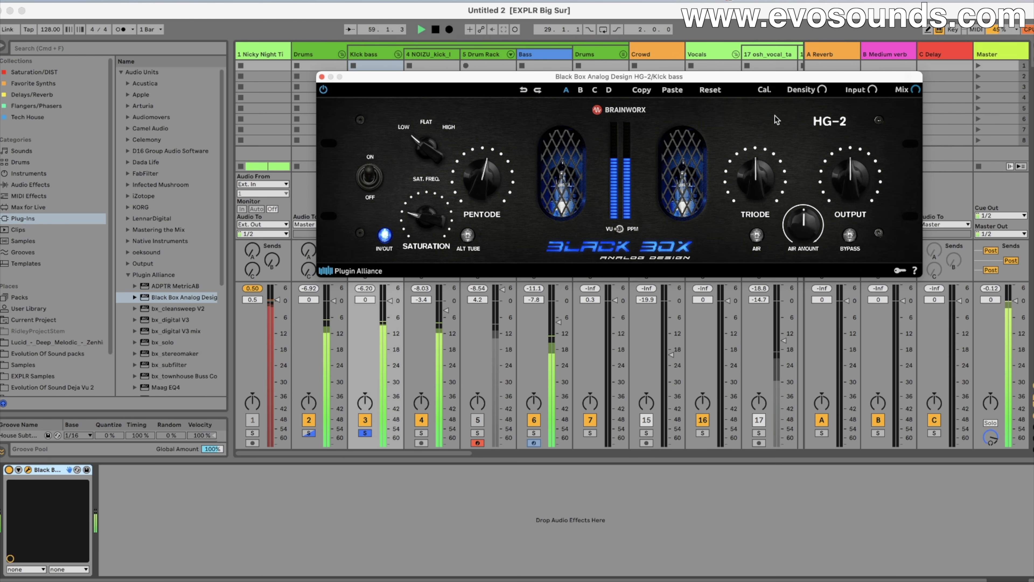
pyautogui.click(769, 91)
pyautogui.click(772, 101)
pyautogui.click(771, 91)
pyautogui.click(772, 100)
pyautogui.click(771, 93)
pyautogui.click(770, 95)
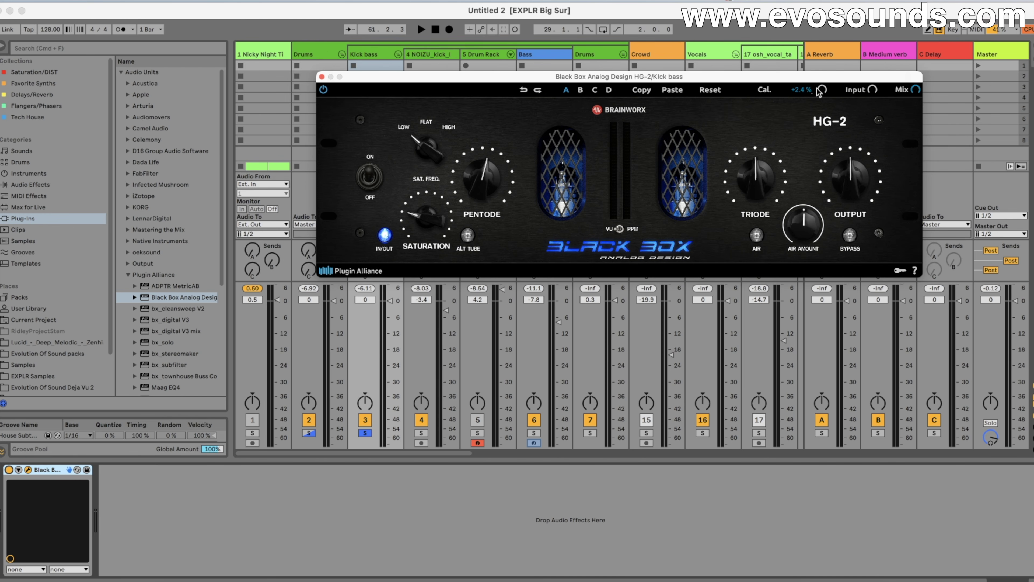
# Step: Replay the Kick bass group from bar 57 and compare its level with the HG-2 bypassed and active
pyautogui.press('space')
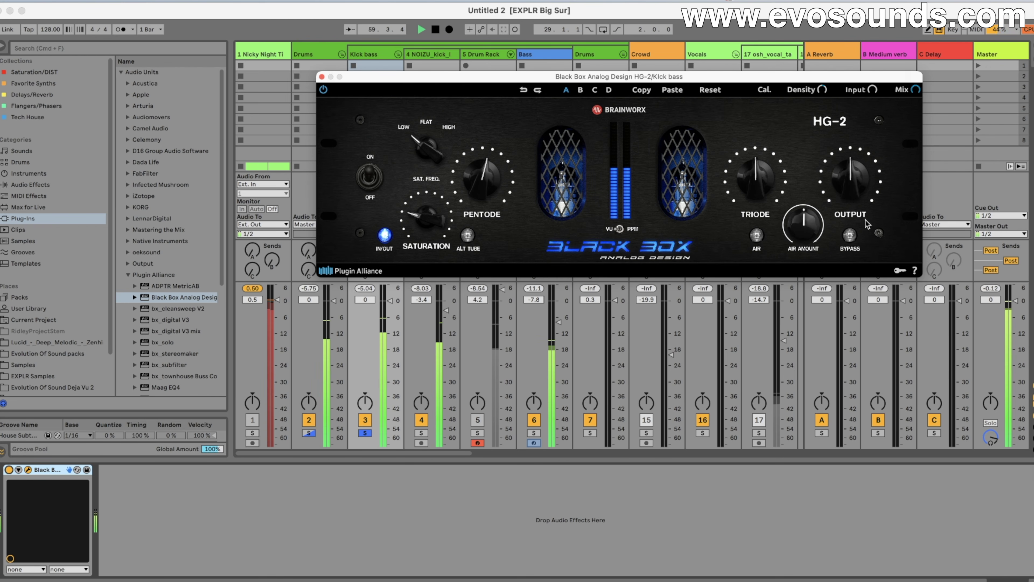
pyautogui.click(851, 236)
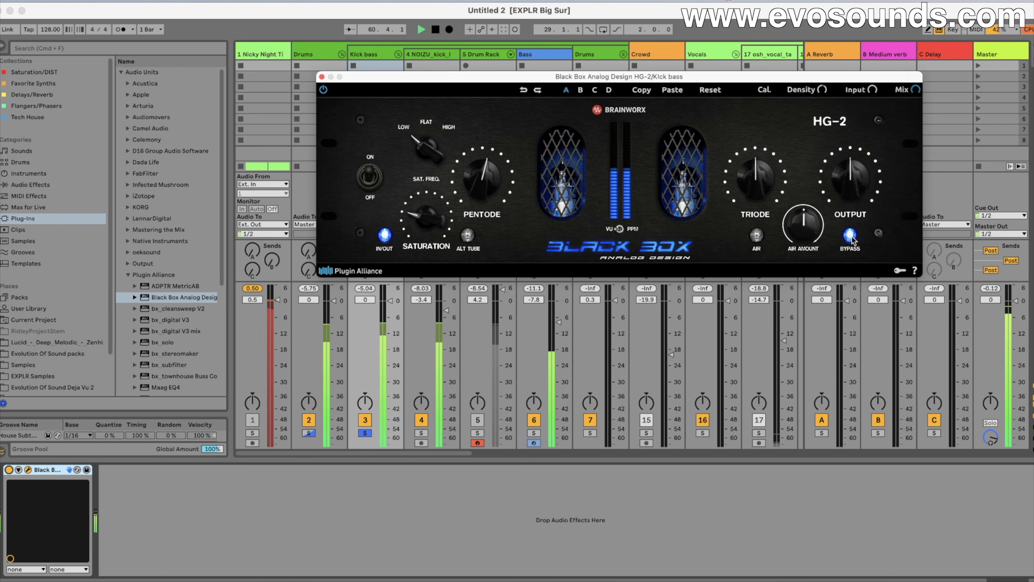
pyautogui.click(850, 236)
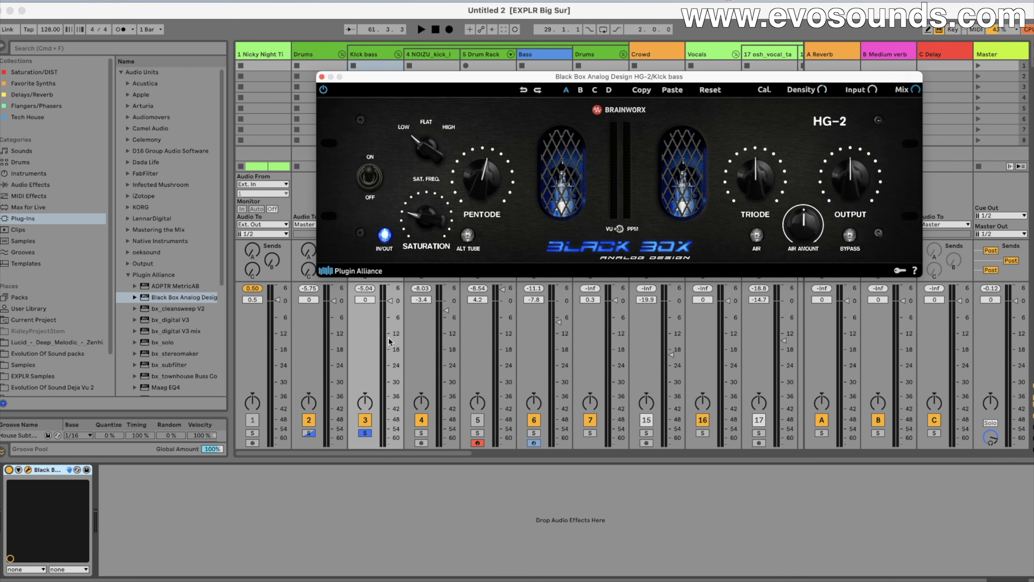
pyautogui.press('space')
pyautogui.click(849, 235)
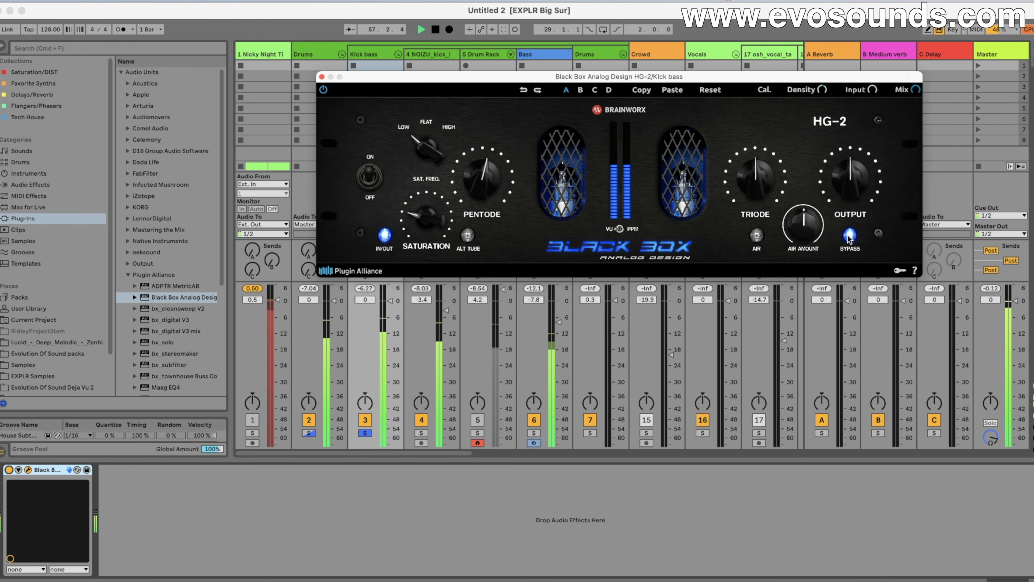
pyautogui.click(849, 236)
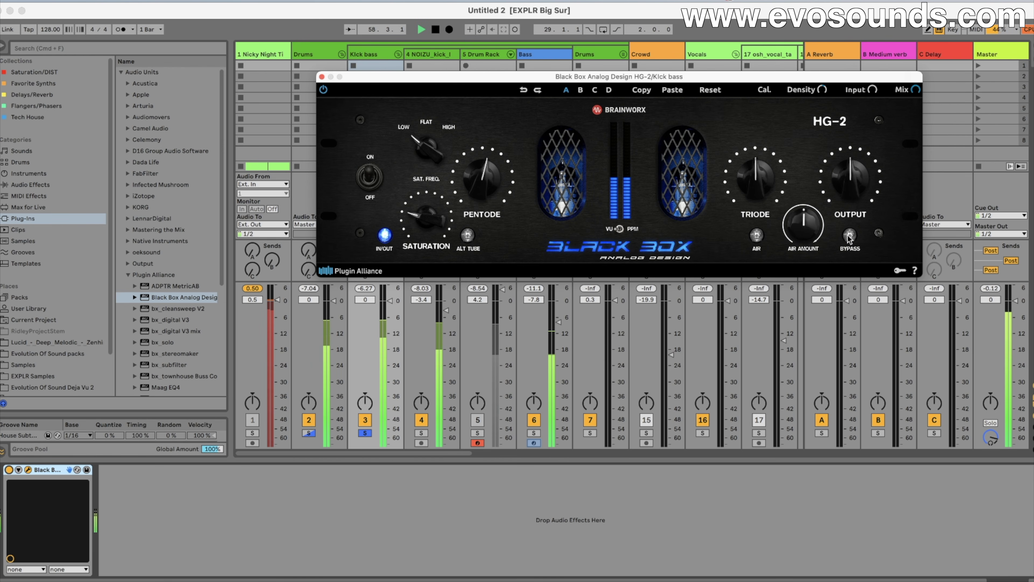
# Step: Lower the HG-2's Output to 46 % and compare the group's level against bypass during playback
pyautogui.press('space')
pyautogui.moveTo(848, 167); pyautogui.dragTo(846, 172)
pyautogui.press('space')
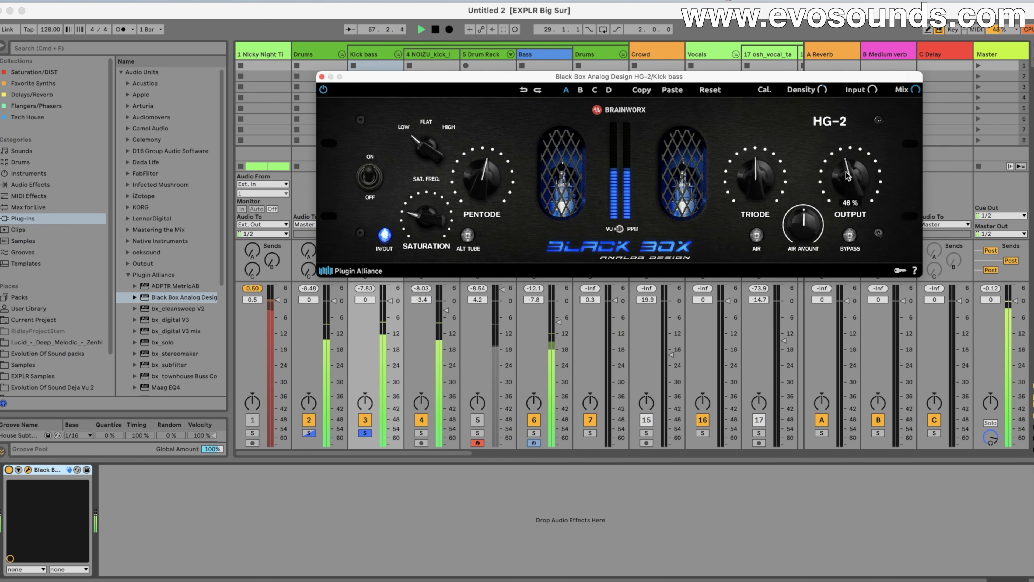
pyautogui.click(849, 236)
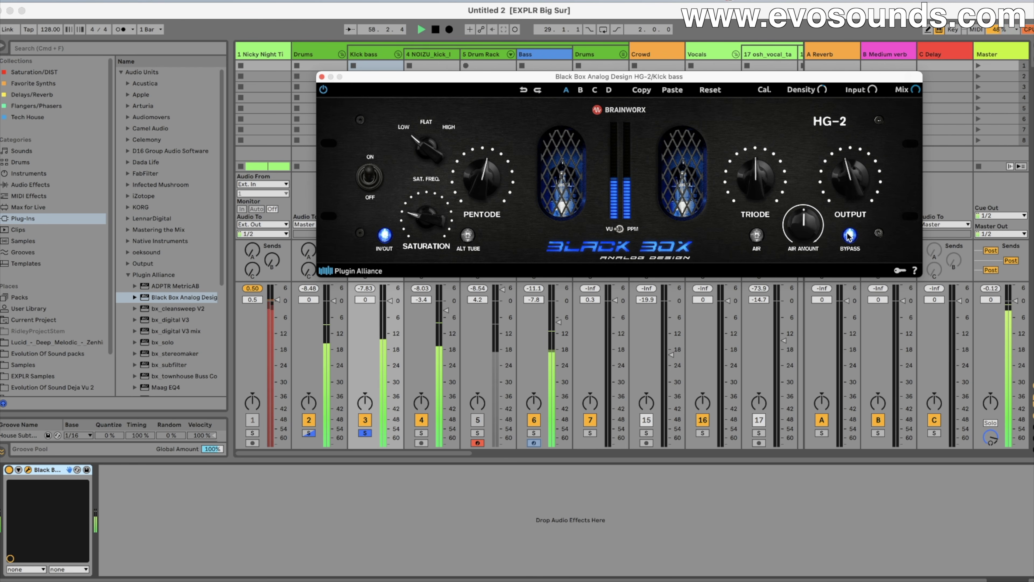
pyautogui.click(849, 235)
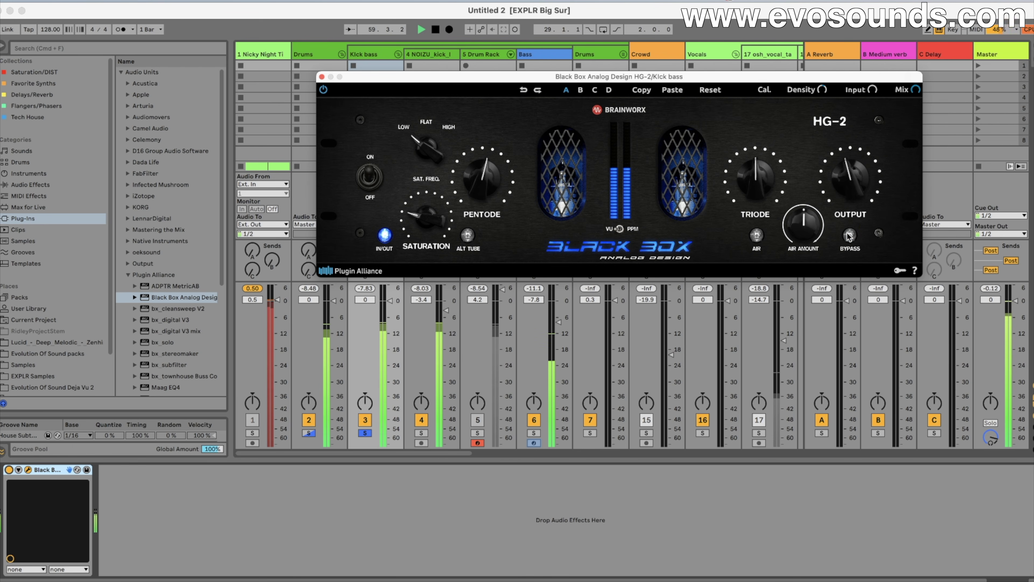
# Step: Try FabFilter Saturn 2 after the HG-2 on the Kick bass group, switching it off and deleting it
pyautogui.press('space')
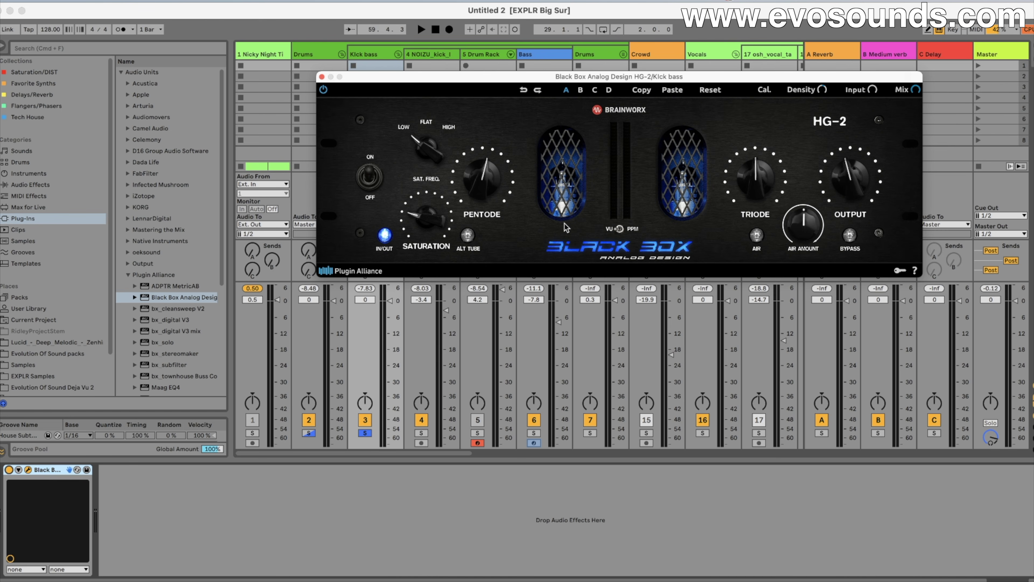
pyautogui.click(321, 77)
pyautogui.click(184, 49)
pyautogui.write('SAT')
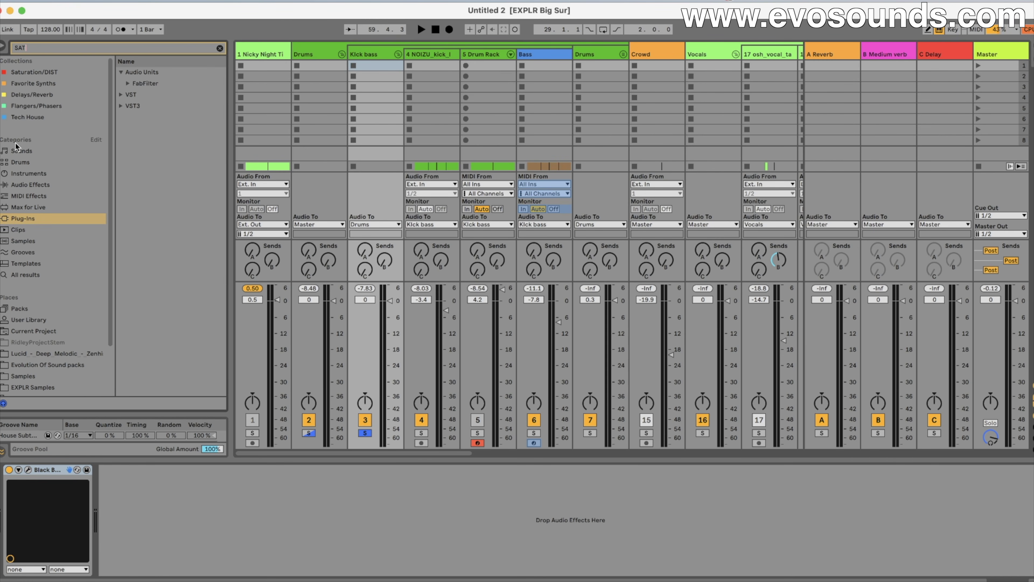
pyautogui.click(135, 84)
pyautogui.moveTo(135, 94); pyautogui.dragTo(259, 488)
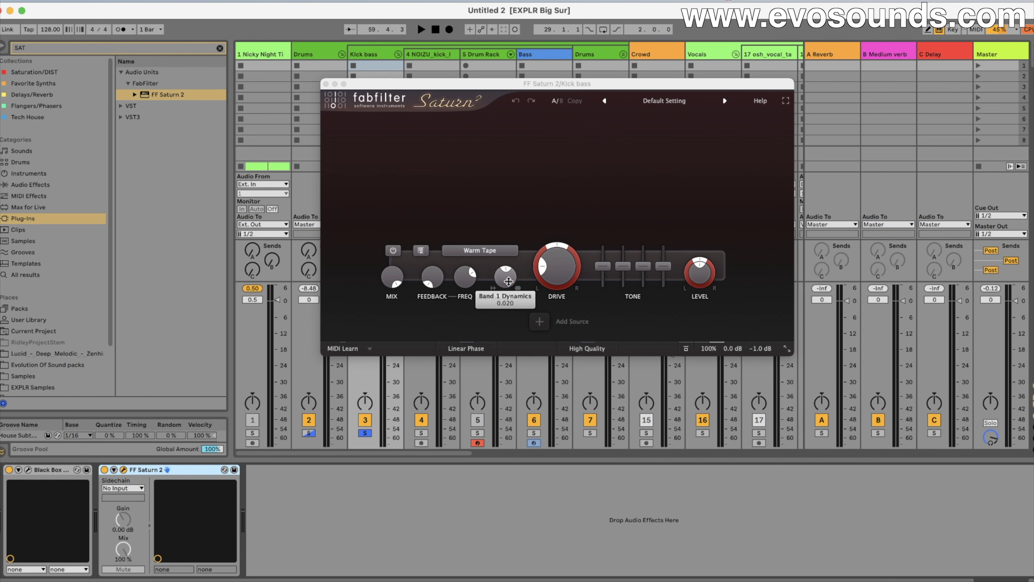
pyautogui.click(105, 470)
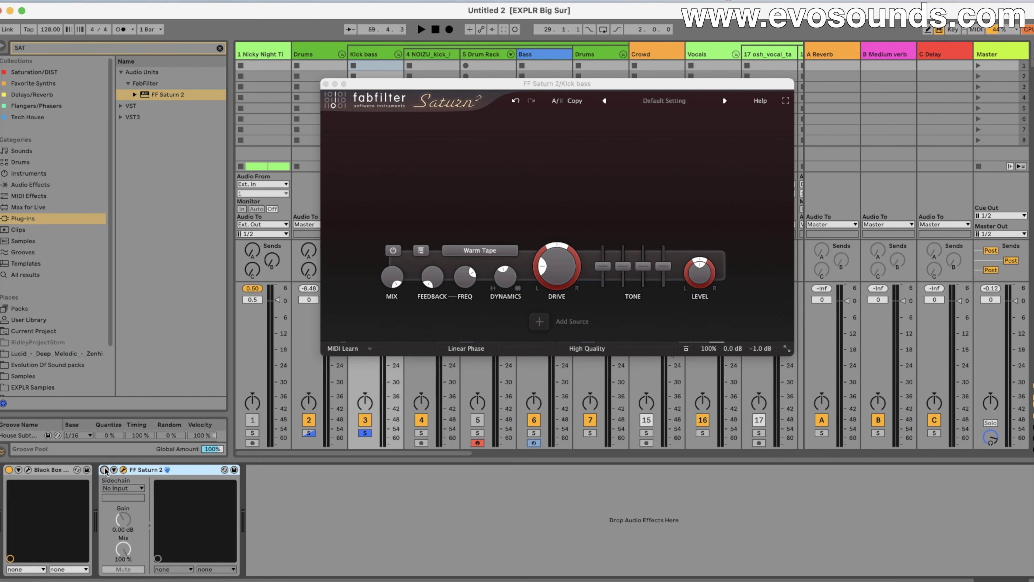
pyautogui.press('Delete')
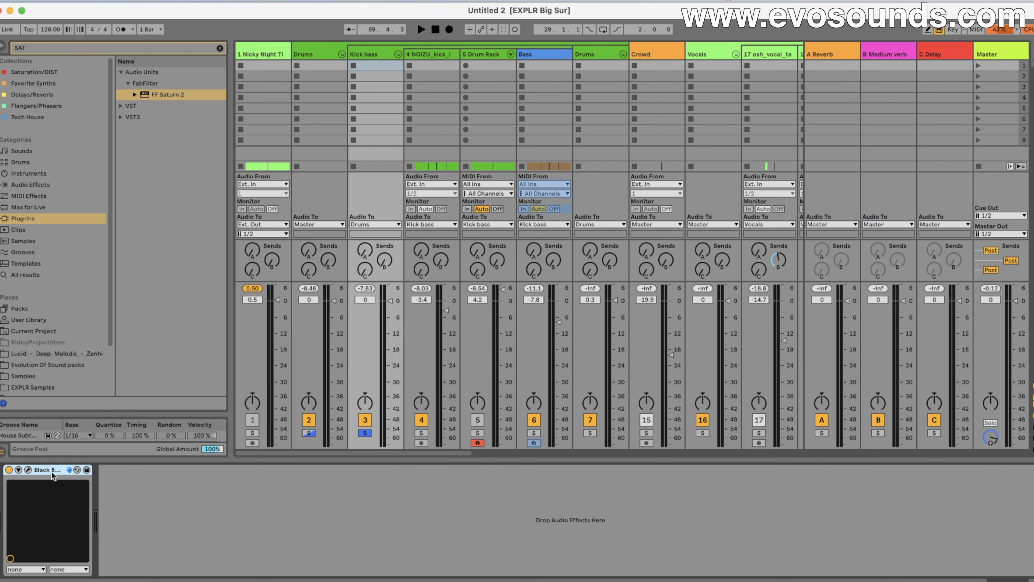
# Step: Unsolo the Kick bass group and reopen its HG-2 plug-in
pyautogui.click(27, 469)
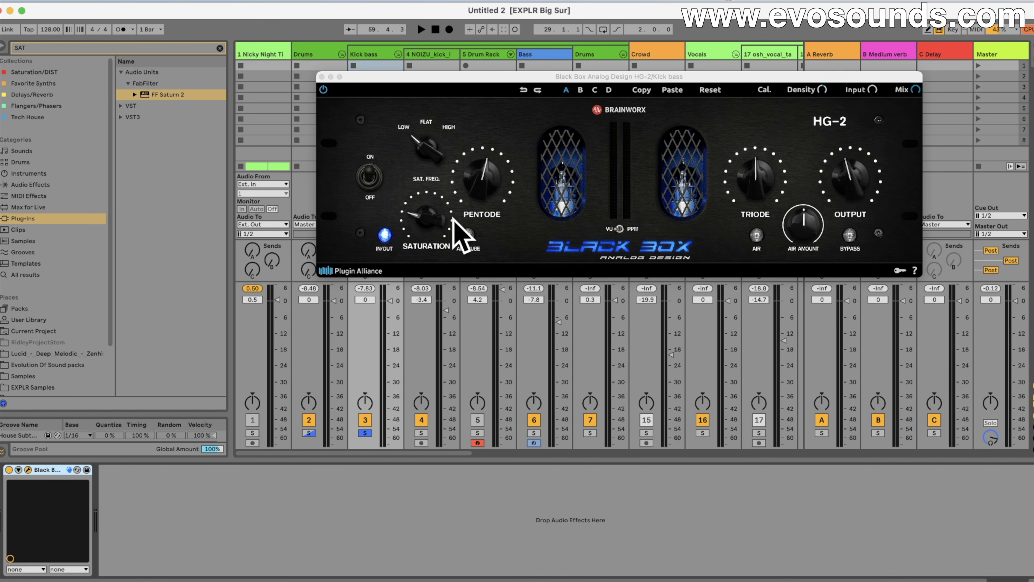
pyautogui.click(321, 76)
pyautogui.click(366, 433)
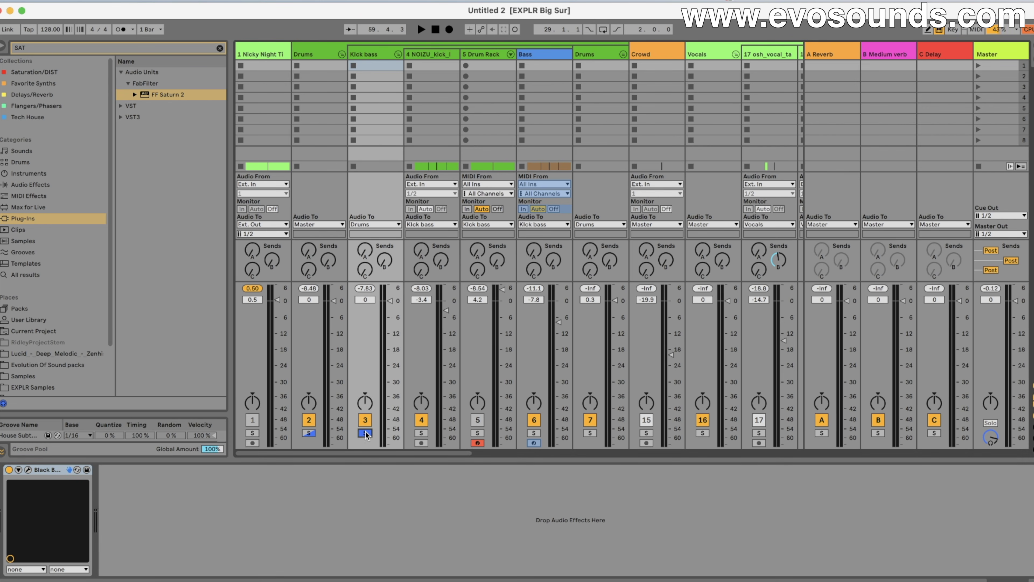
pyautogui.click(28, 470)
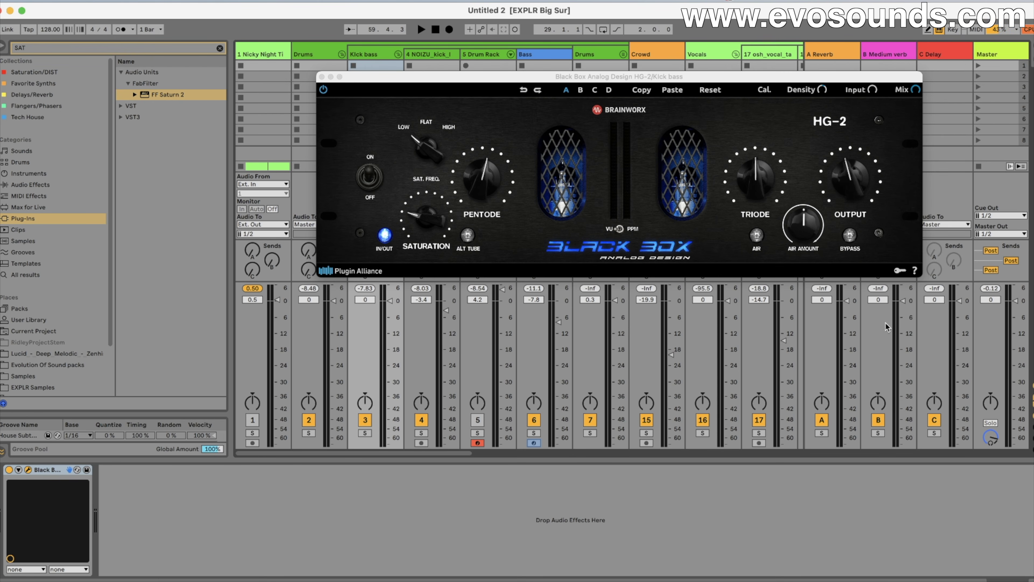
# Step: Play the full mix and compare it with the HG-2 bypassed and active on the Kick bass group
pyautogui.press('space')
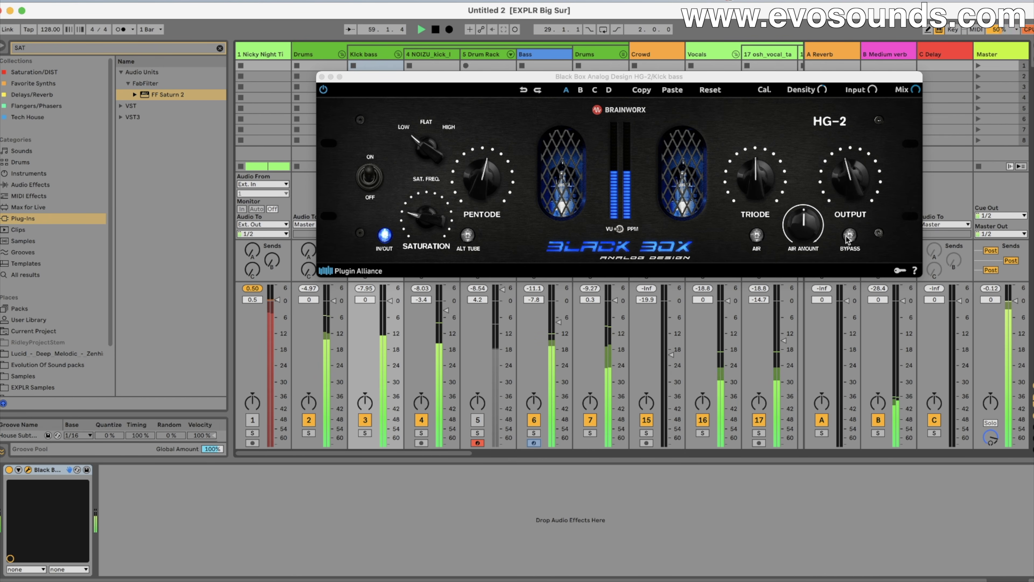
pyautogui.click(848, 237)
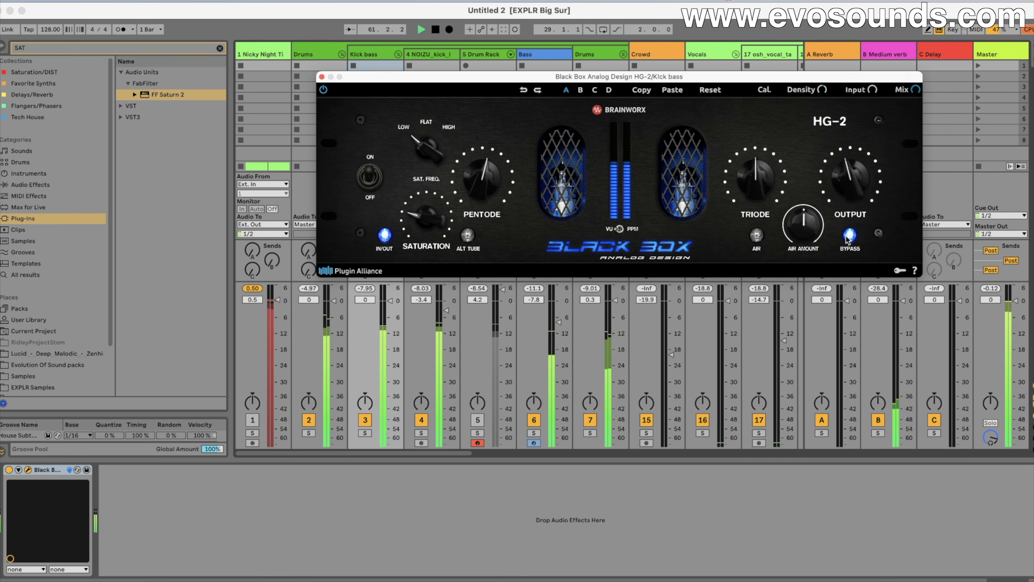
pyautogui.click(851, 235)
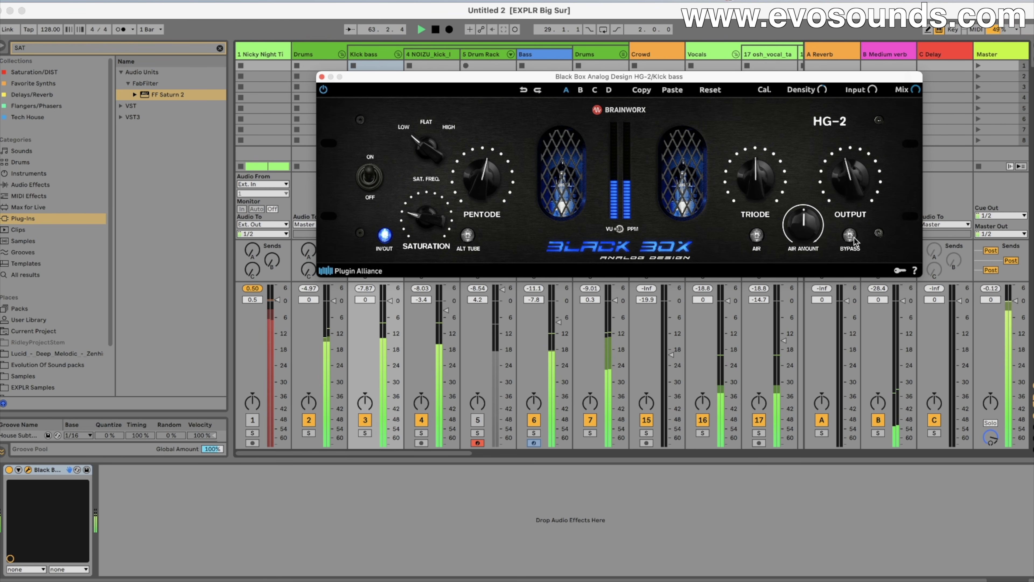
pyautogui.click(853, 238)
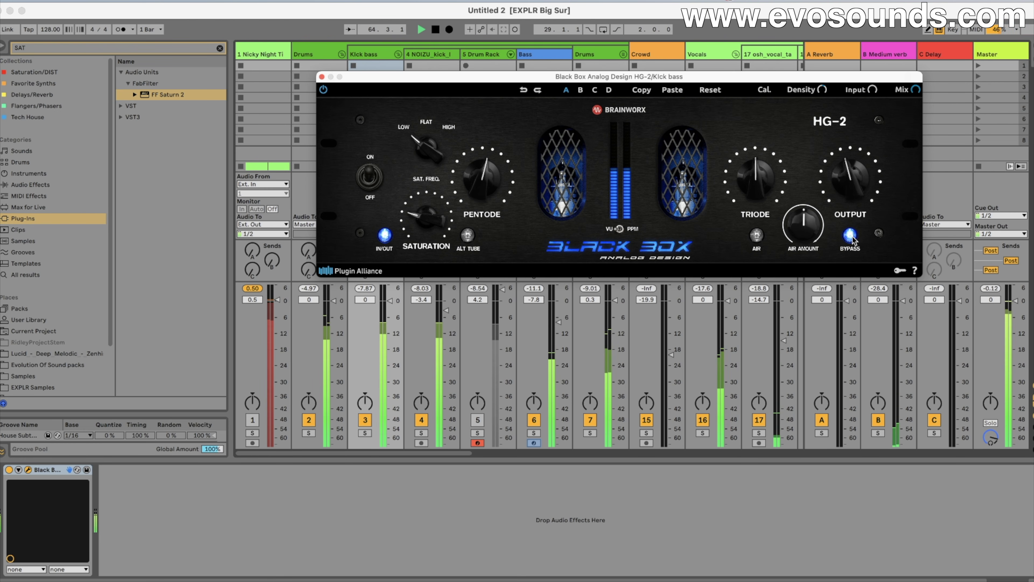
pyautogui.click(851, 235)
# Step: Raise the HG-2's Saturation to 36 % and compare the full mix against bypass during playback
pyautogui.moveTo(429, 226)
pyautogui.mouseDown()
pyautogui.moveTo(440, 180)
pyautogui.moveTo(435, 220)
pyautogui.mouseUp()
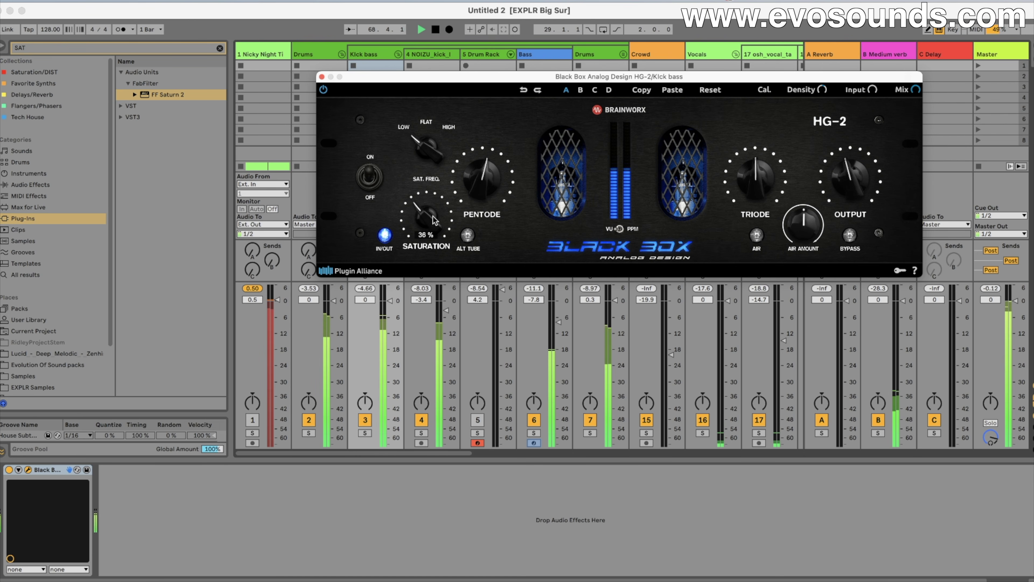
pyautogui.click(850, 236)
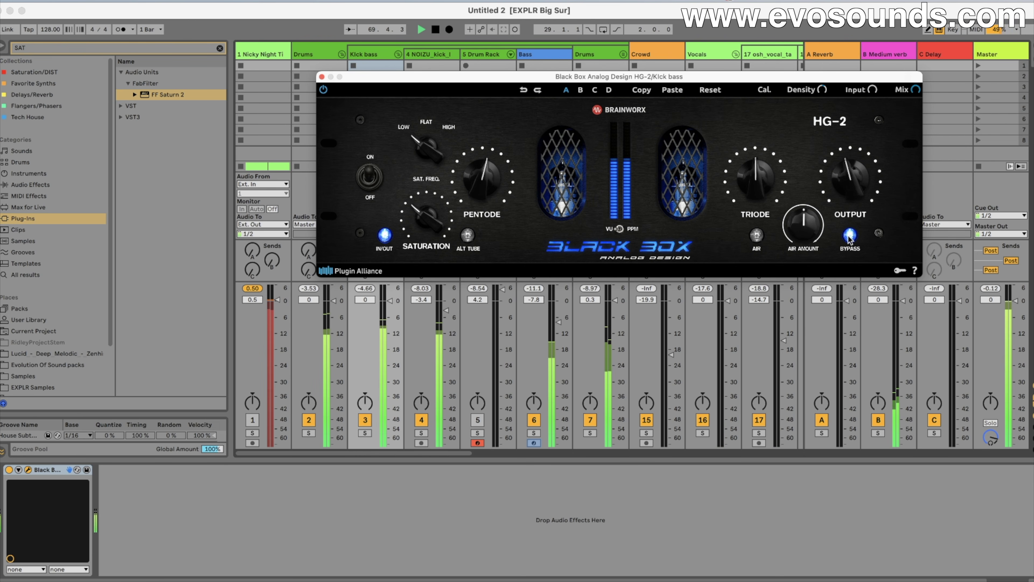
pyautogui.click(849, 237)
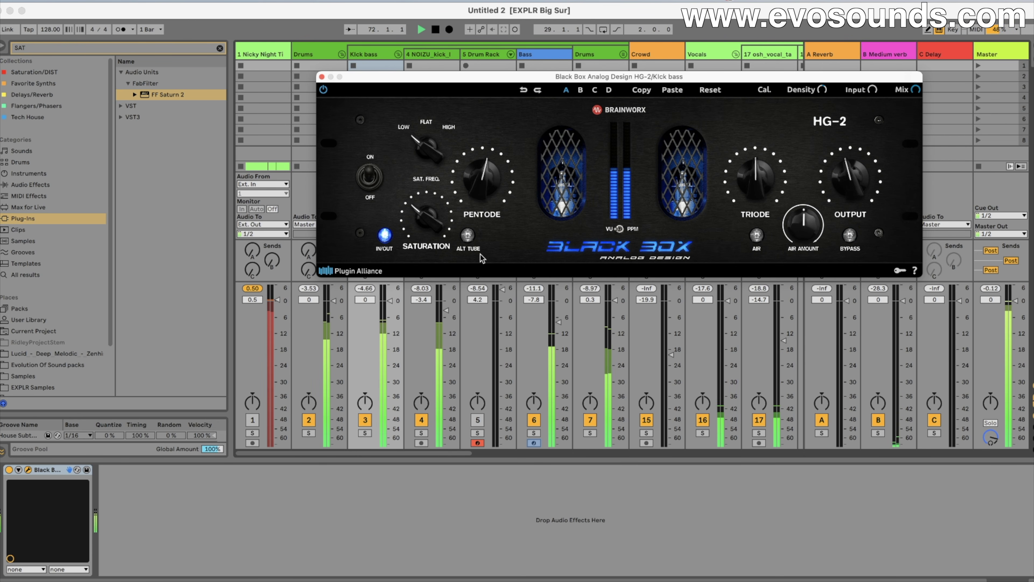
pyautogui.press('space')
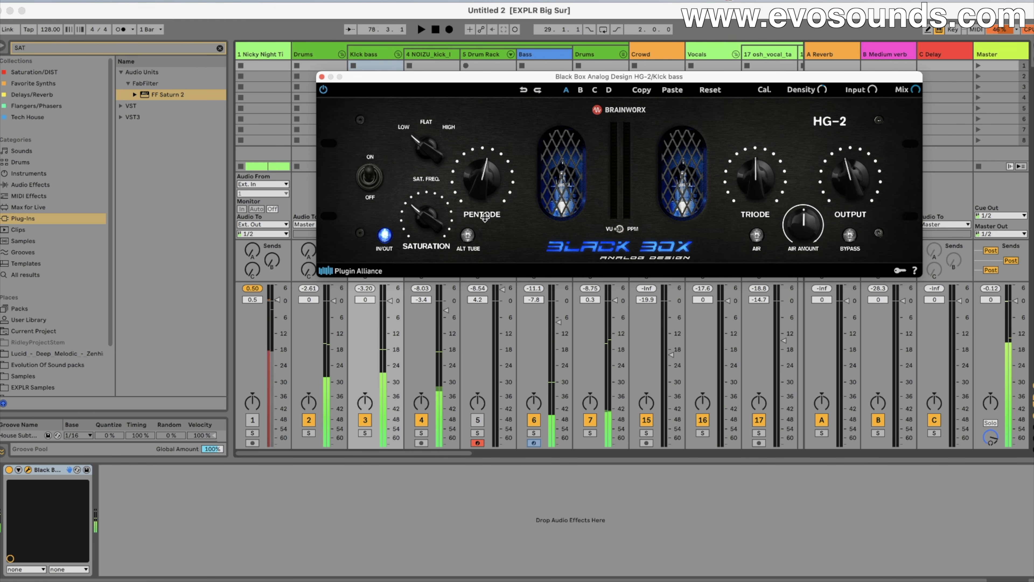
pyautogui.click(322, 77)
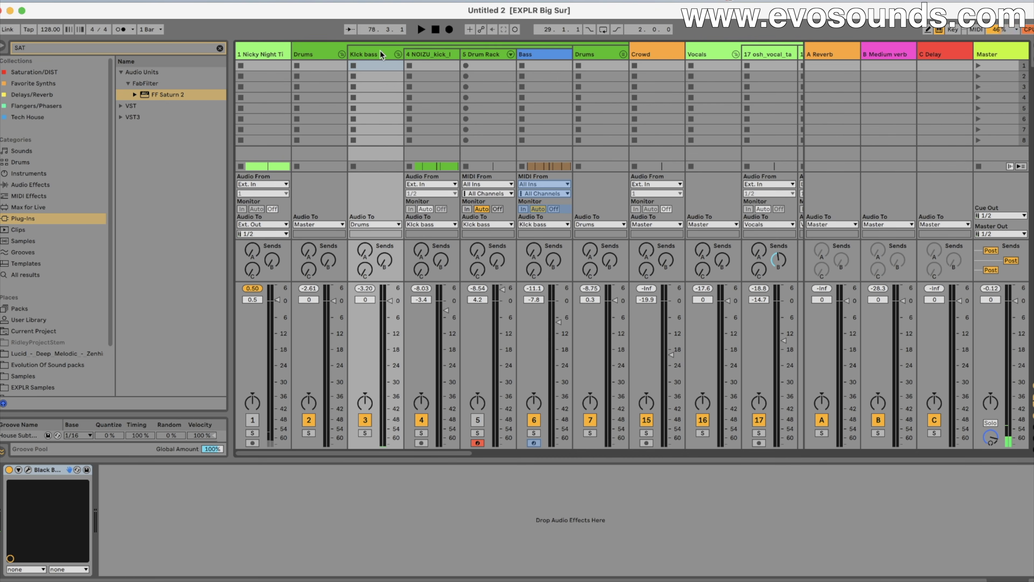
pyautogui.click(28, 470)
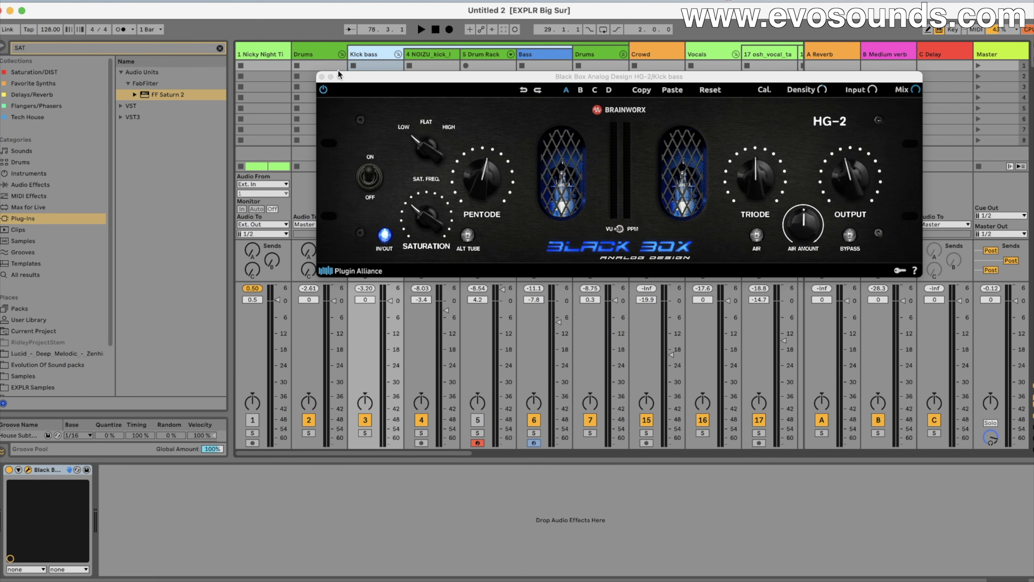
pyautogui.click(322, 77)
# Step: Unfreeze the Bass track and open its Decapitator plug-in
pyautogui.click(542, 54)
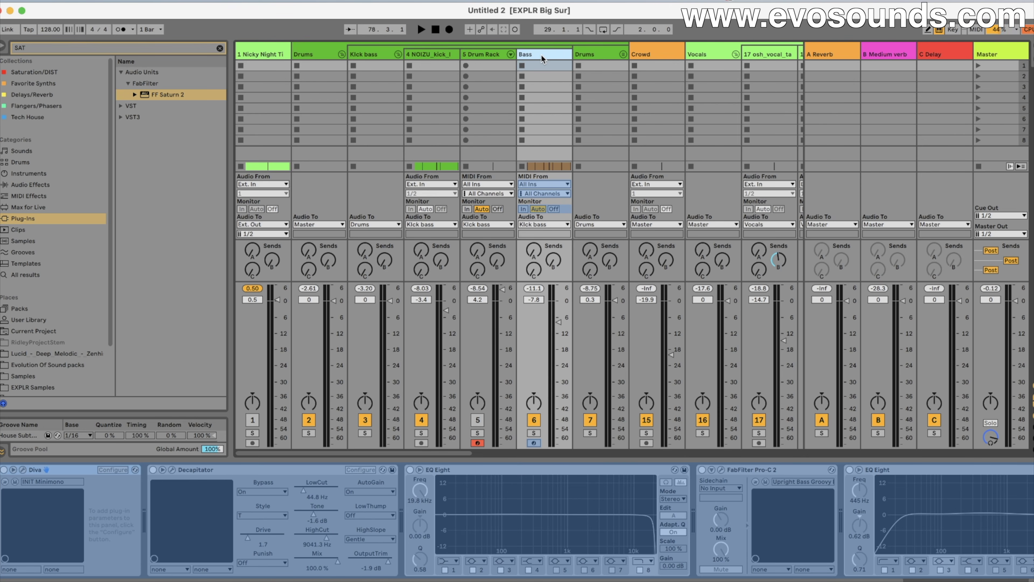
pyautogui.rightClick(313, 525)
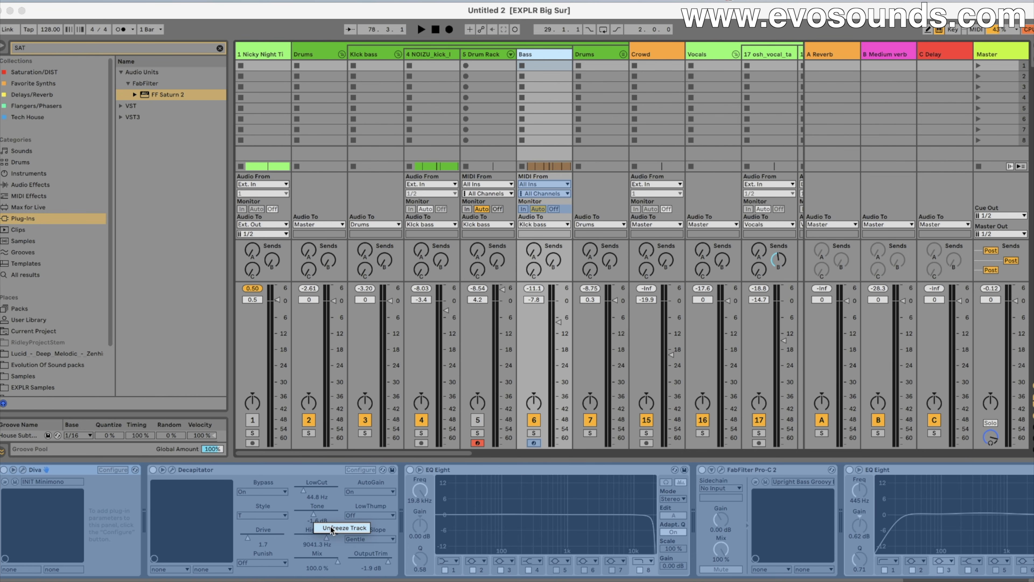
pyautogui.click(331, 528)
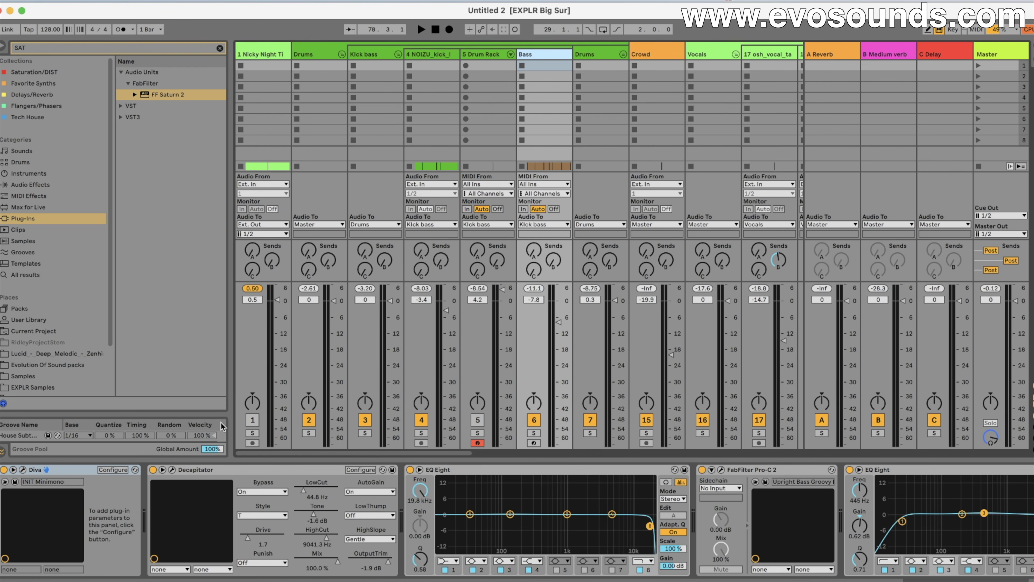
pyautogui.moveTo(502, 179); pyautogui.dragTo(378, 78)
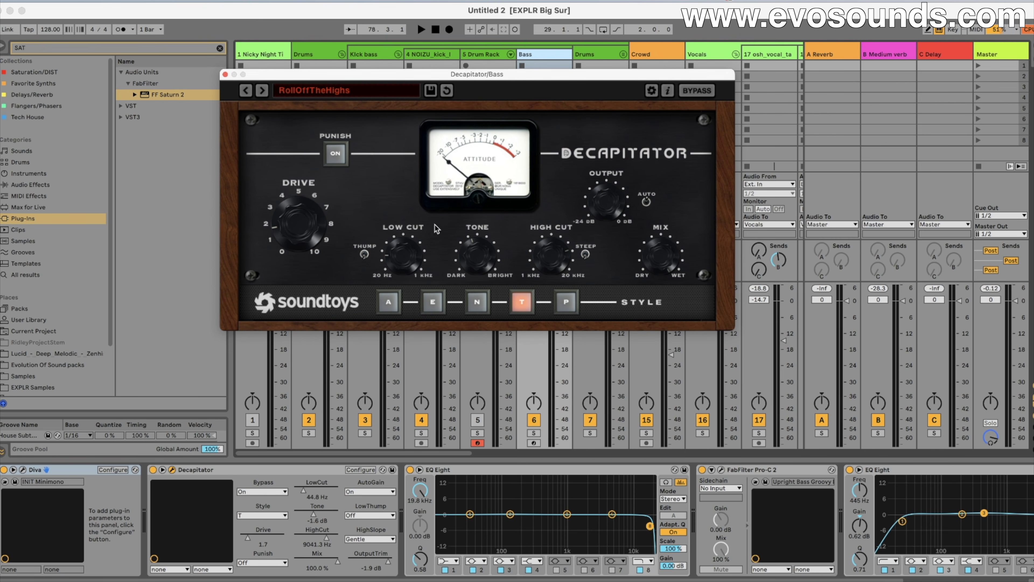
# Step: Solo the Bass track and compare its sound with and without the Decapitator, leaving the plug-in in place and the track unsoloed
pyautogui.click(534, 433)
pyautogui.press('space')
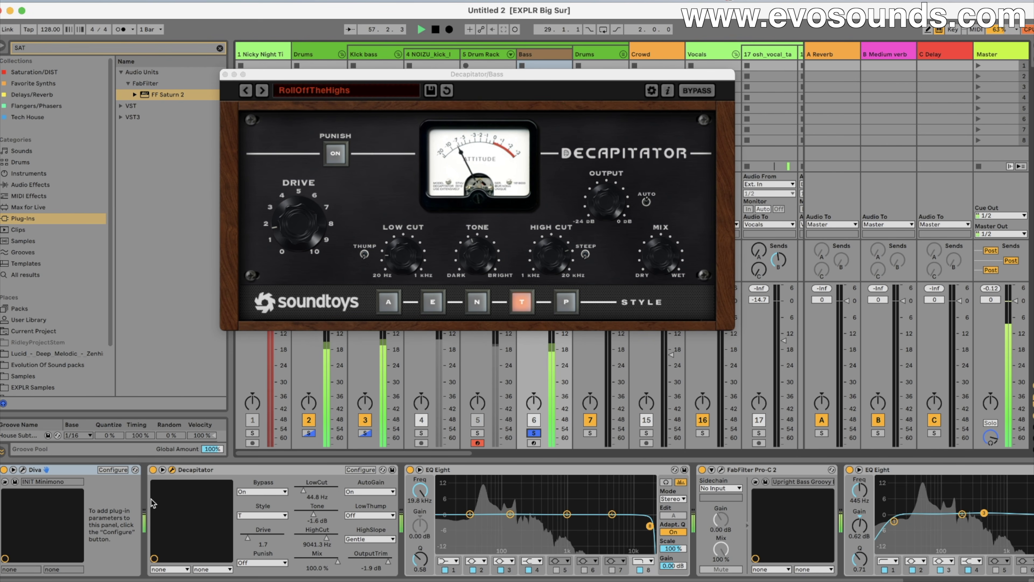
pyautogui.click(153, 470)
pyautogui.click(200, 470)
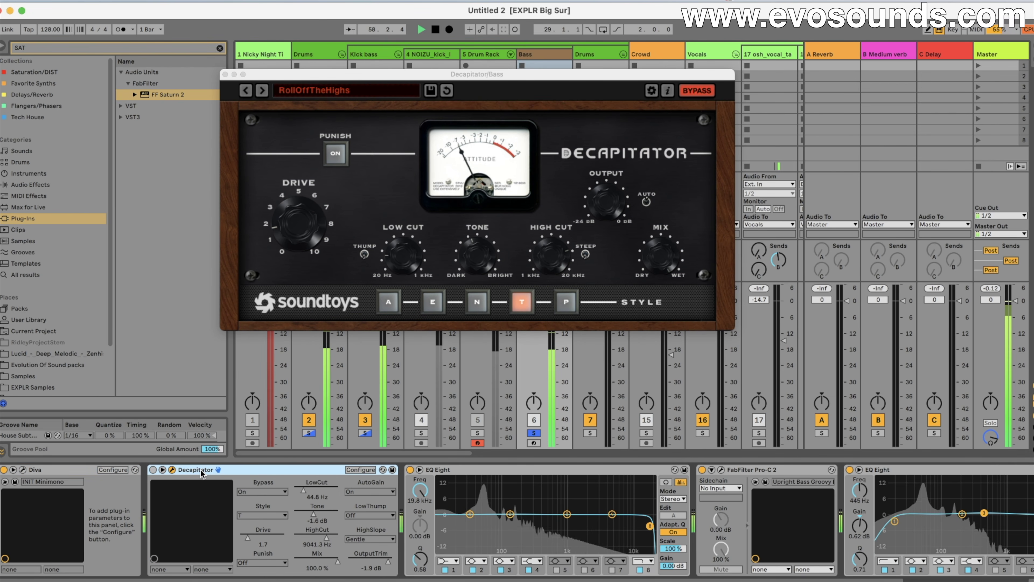
pyautogui.press('Delete')
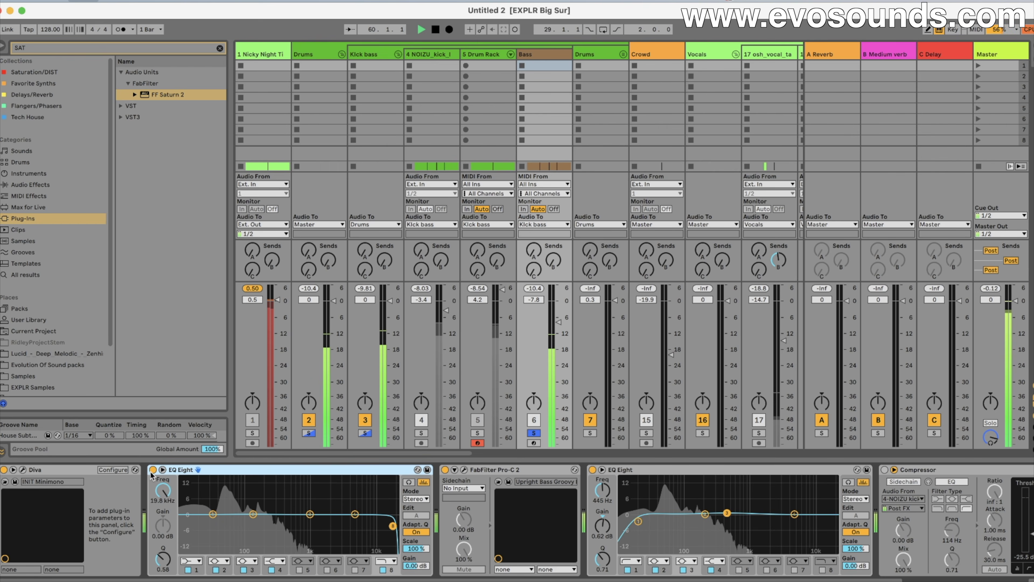
pyautogui.hotkey('ctrl', 'z')
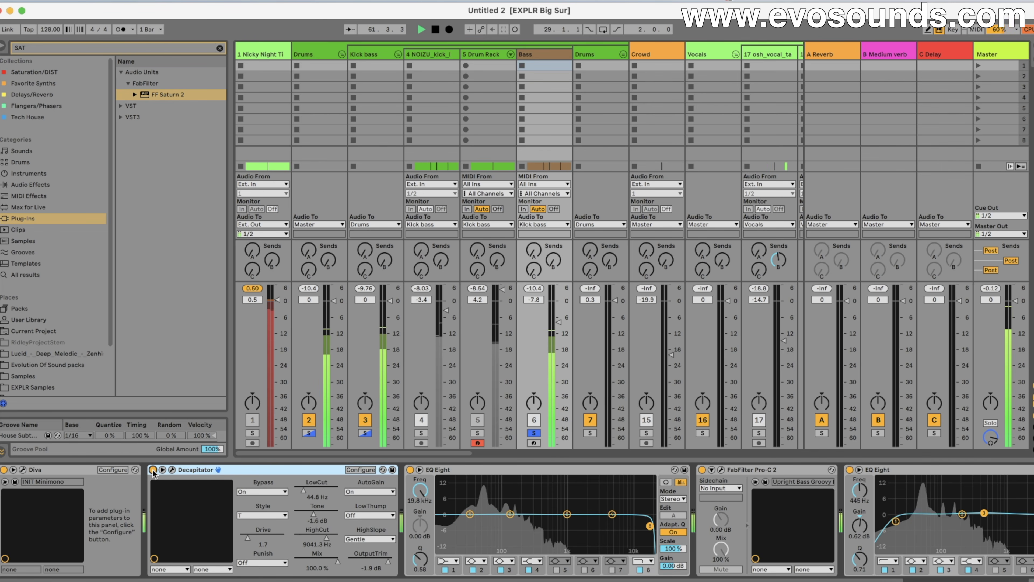
pyautogui.press('space')
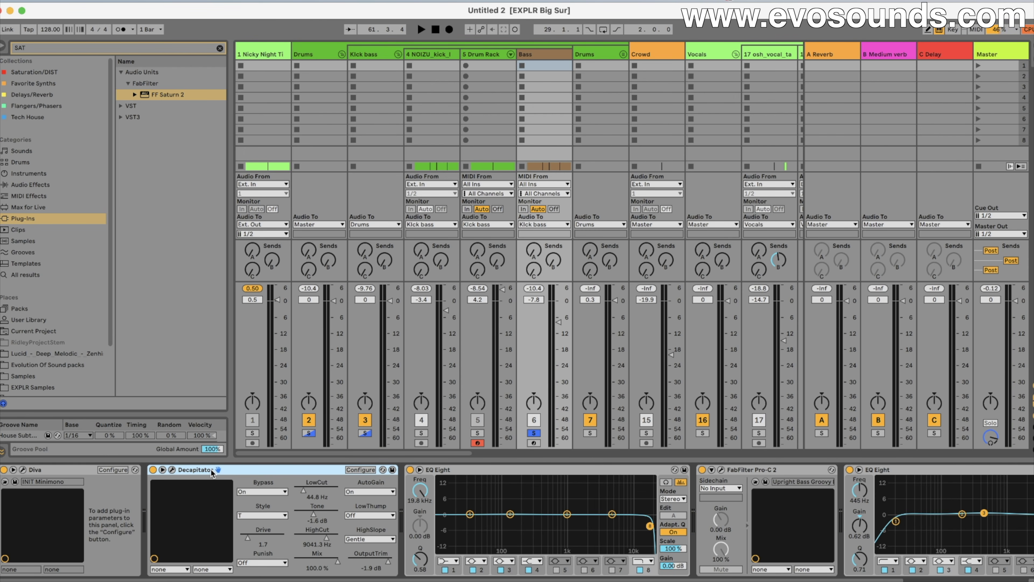
pyautogui.click(534, 433)
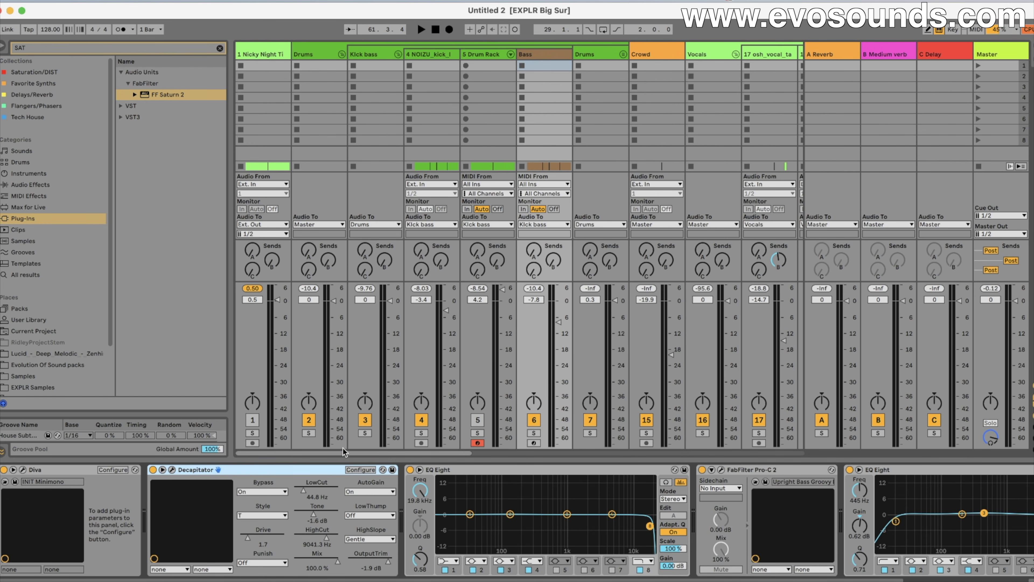
# Step: Switch to the arrangement and select the first Diva clip on the Bass track at bar 57
pyautogui.click(494, 50)
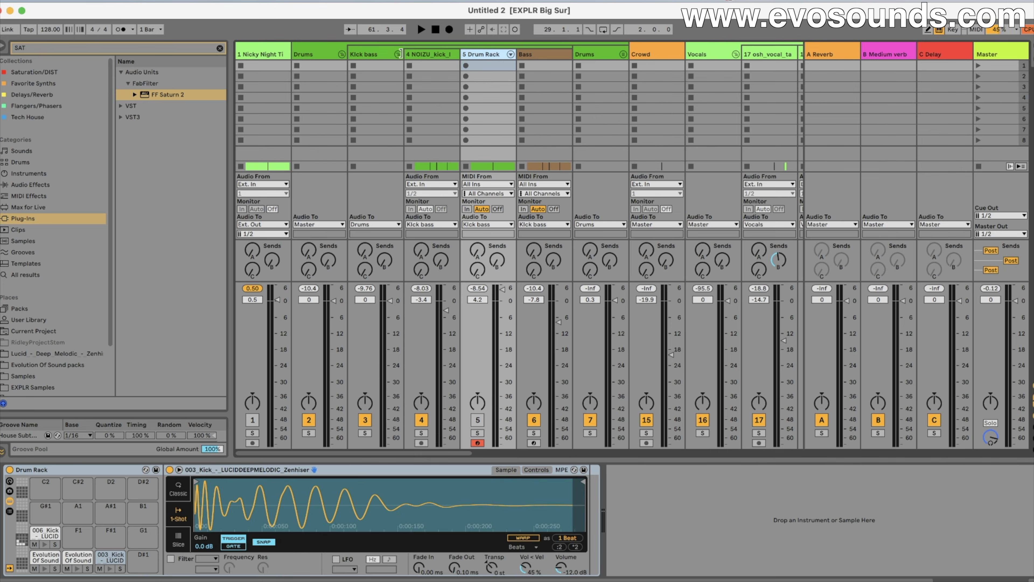
pyautogui.click(385, 54)
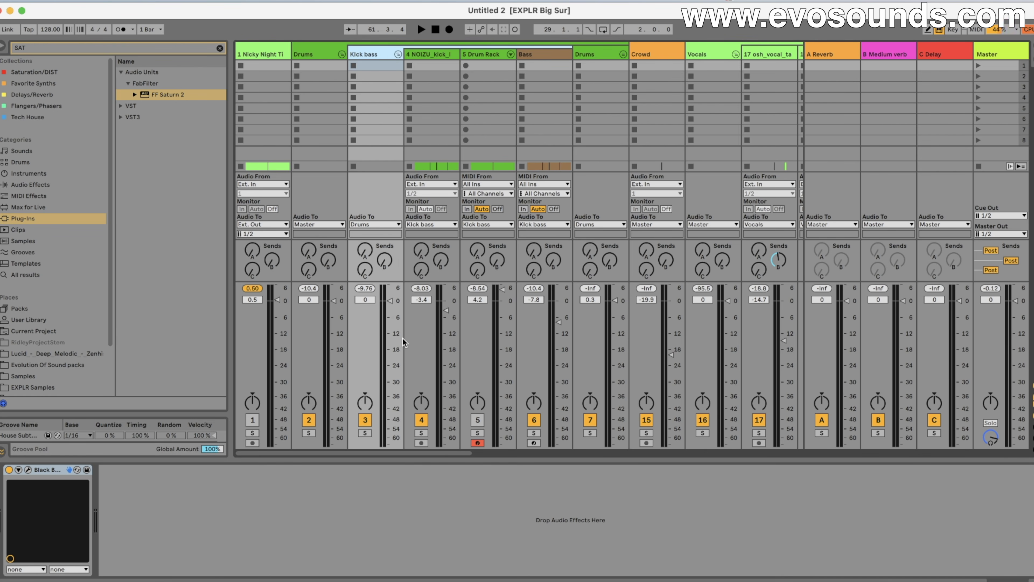
pyautogui.press('Tab')
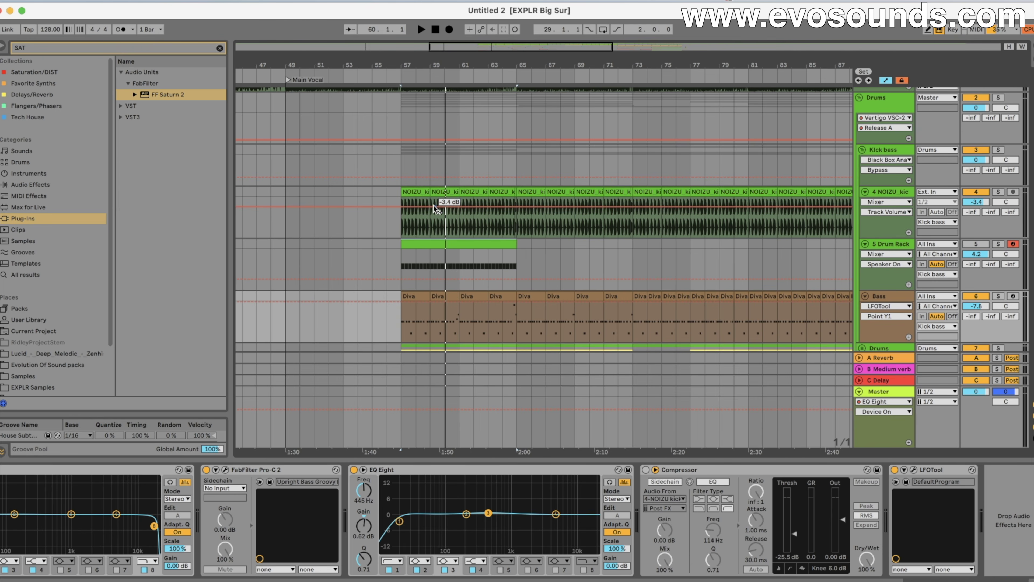
pyautogui.moveTo(470, 46); pyautogui.dragTo(471, 80)
pyautogui.click(883, 299)
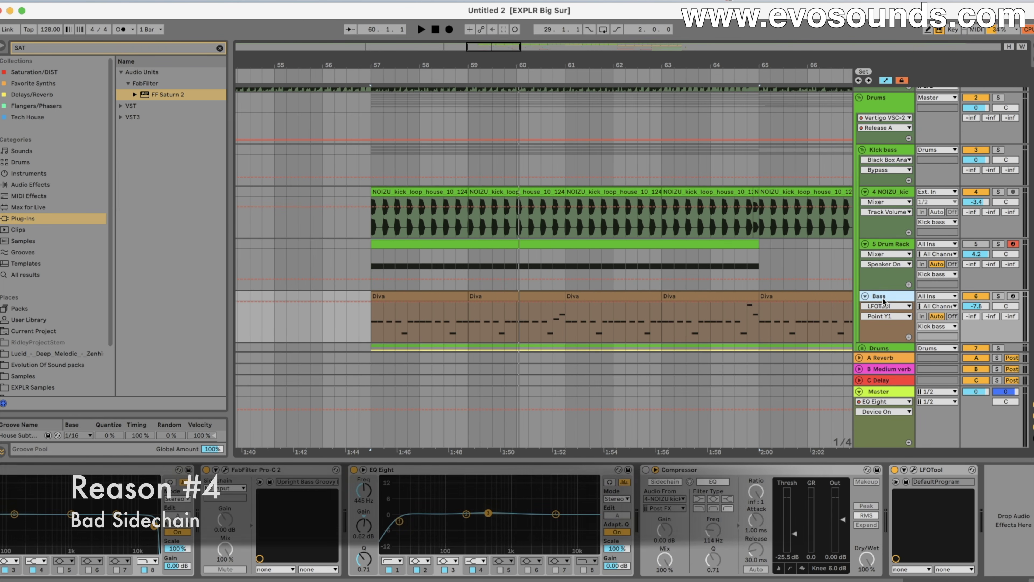
pyautogui.click(422, 295)
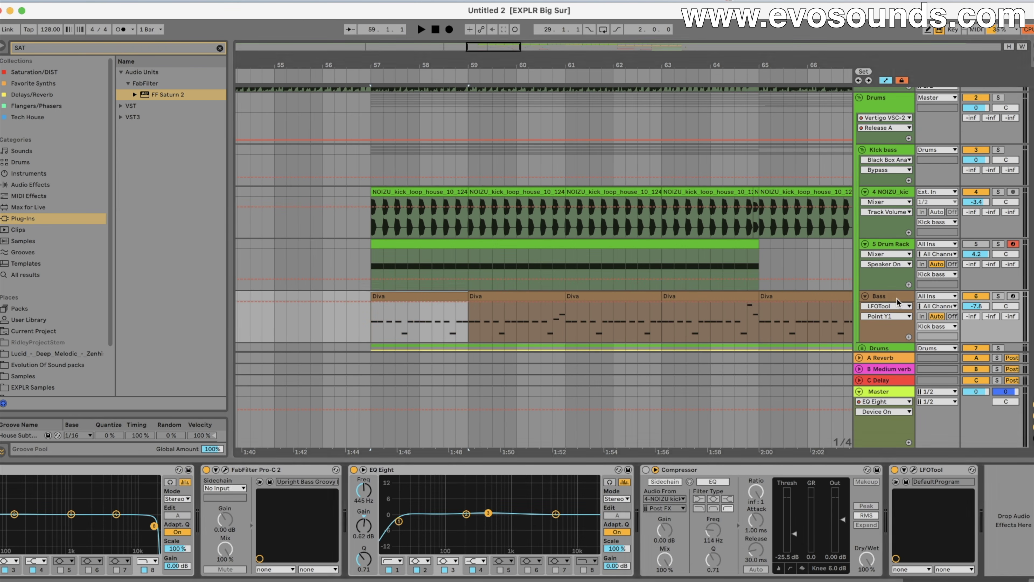
# Step: Select the first hit of the NOIZU kick loop at bar 57, from its start to the end of its tail
pyautogui.hscroll(-15, 252, 531)
pyautogui.hscroll(15, 251, 531)
pyautogui.hscroll(3, 466, 162)
pyautogui.press('+')
pyautogui.press('+')
pyautogui.press('+')
pyautogui.press('+')
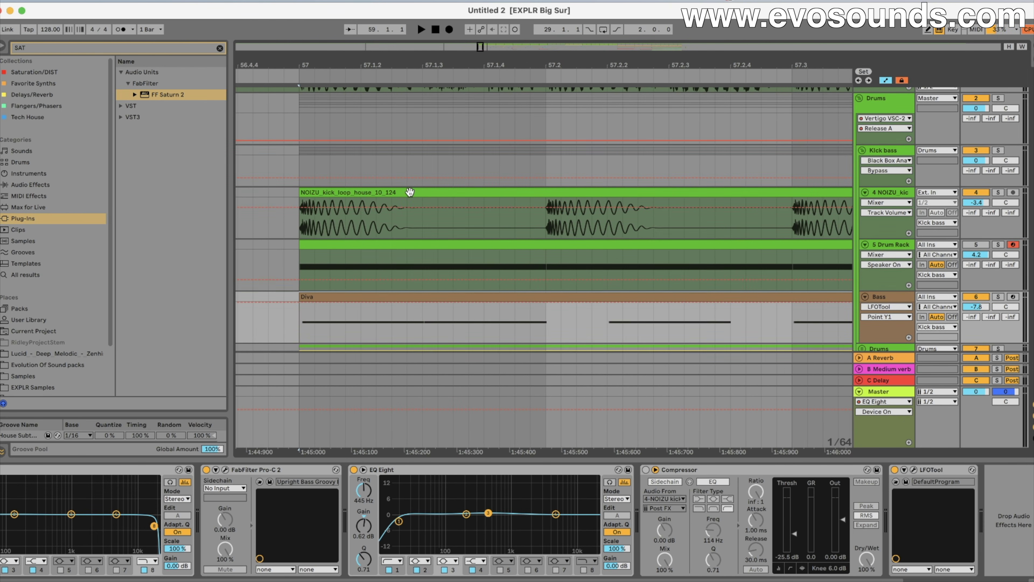
pyautogui.click(410, 191)
pyautogui.moveTo(306, 221); pyautogui.dragTo(323, 224)
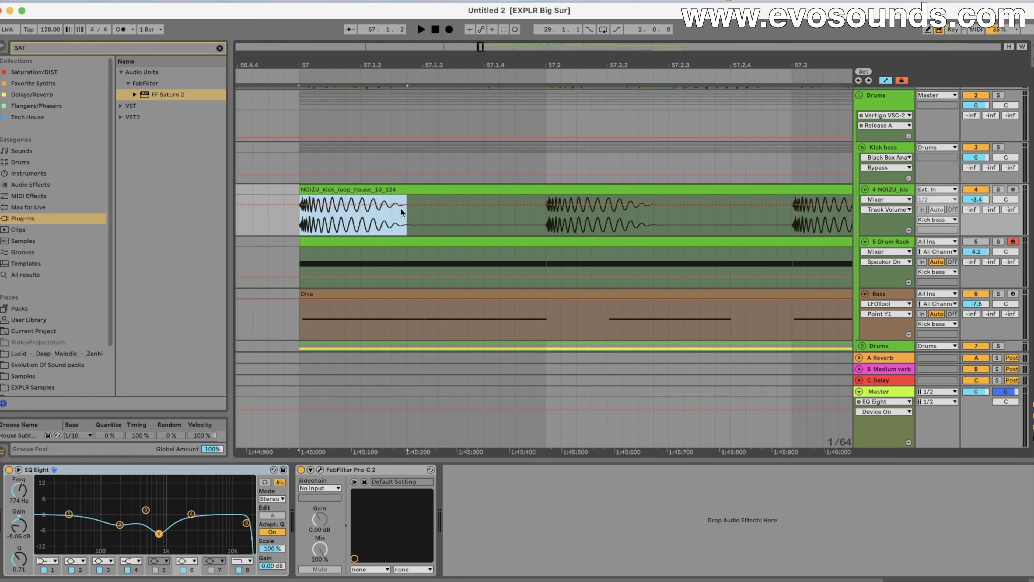
# Step: Open LFOTool on the Bass track and move its volume curve's full-level point later in the beat
pyautogui.moveTo(420, 212); pyautogui.dragTo(301, 194)
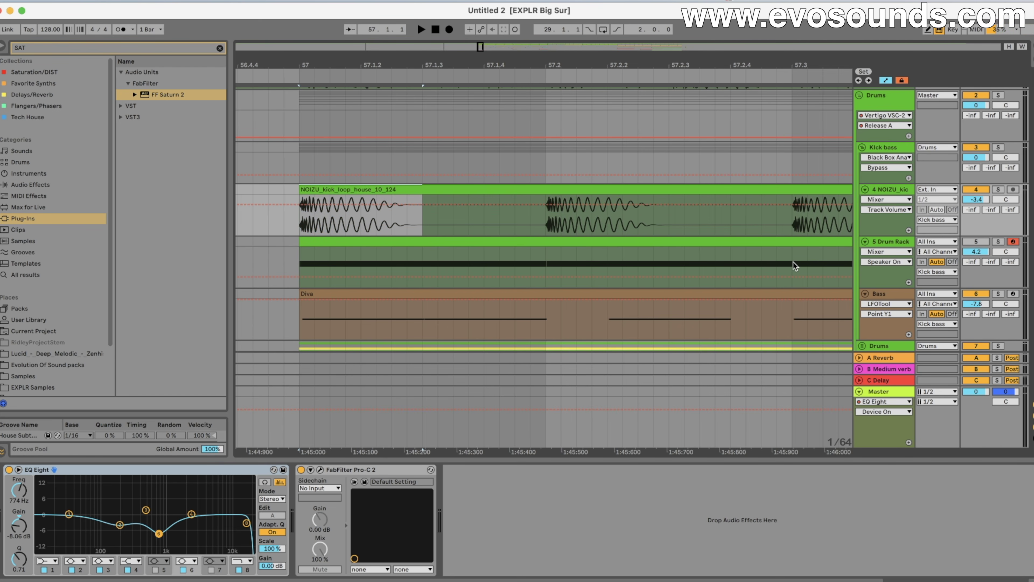
pyautogui.click(883, 242)
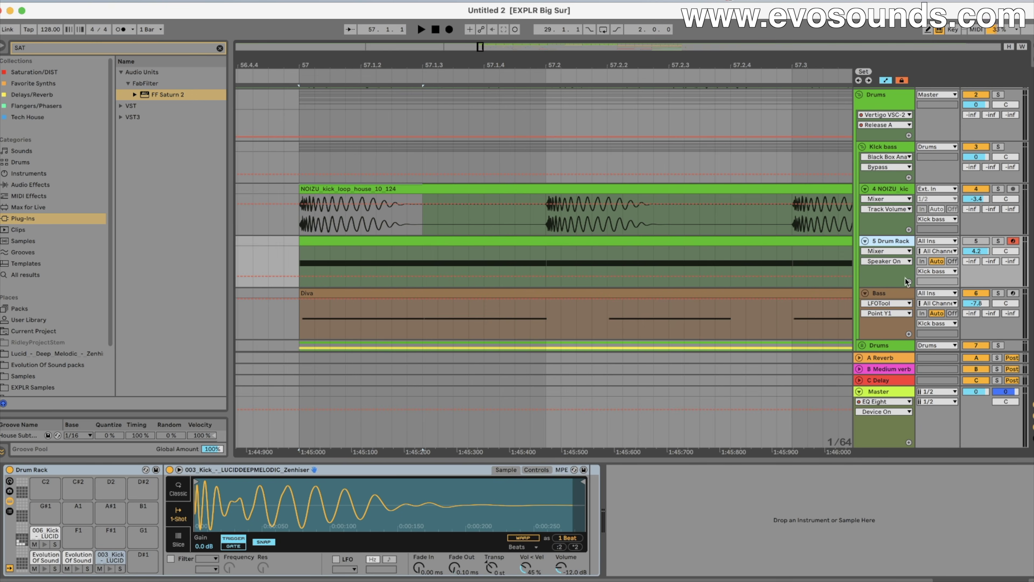
pyautogui.click(899, 289)
pyautogui.hscroll(5, 759, 472)
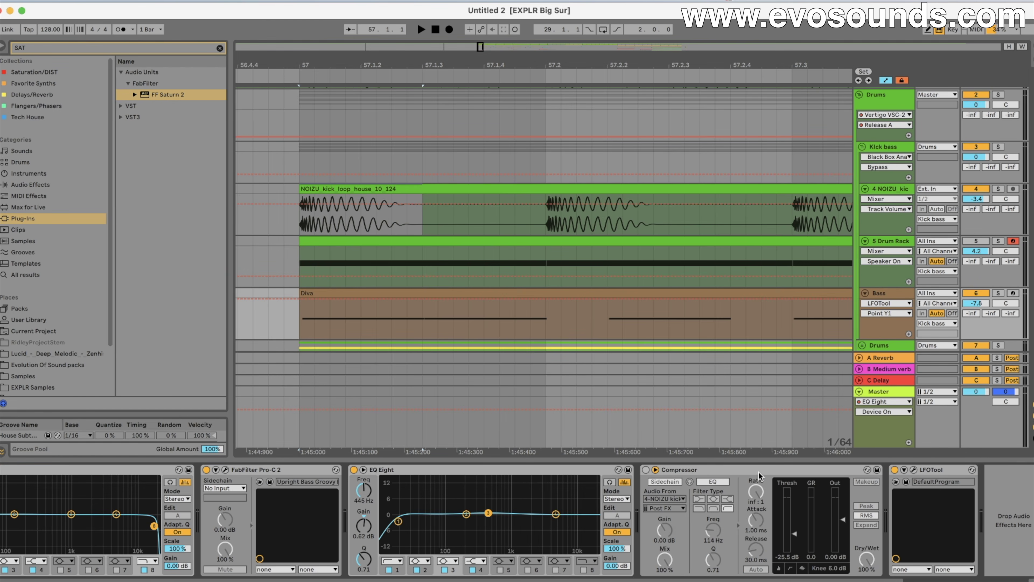
pyautogui.click(913, 470)
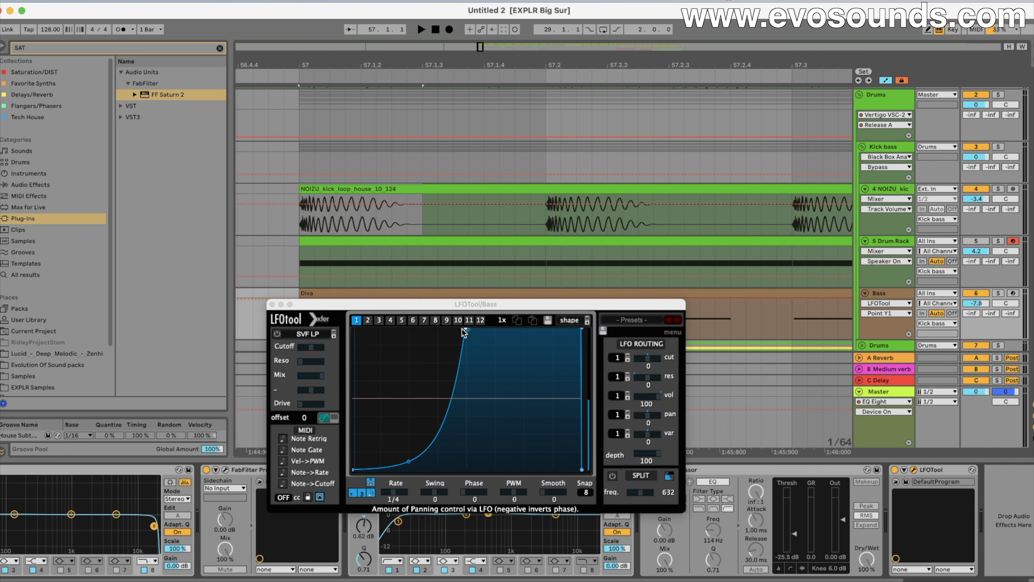
pyautogui.moveTo(464, 332); pyautogui.dragTo(525, 299)
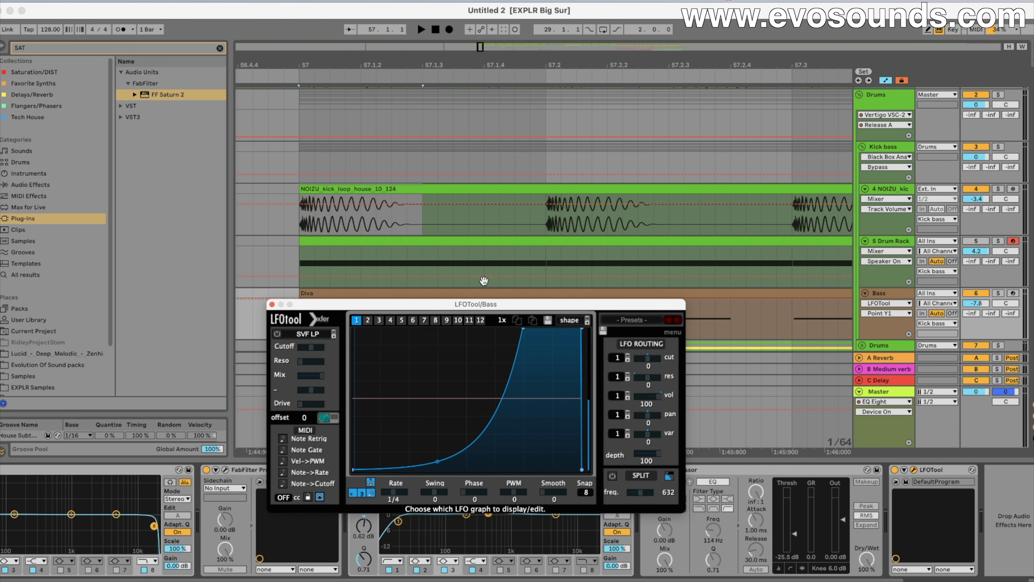
# Step: Open the NOIZU kick clip, turn off its transient looping, and shorten the transient envelope to about 81
pyautogui.doubleClick(407, 205)
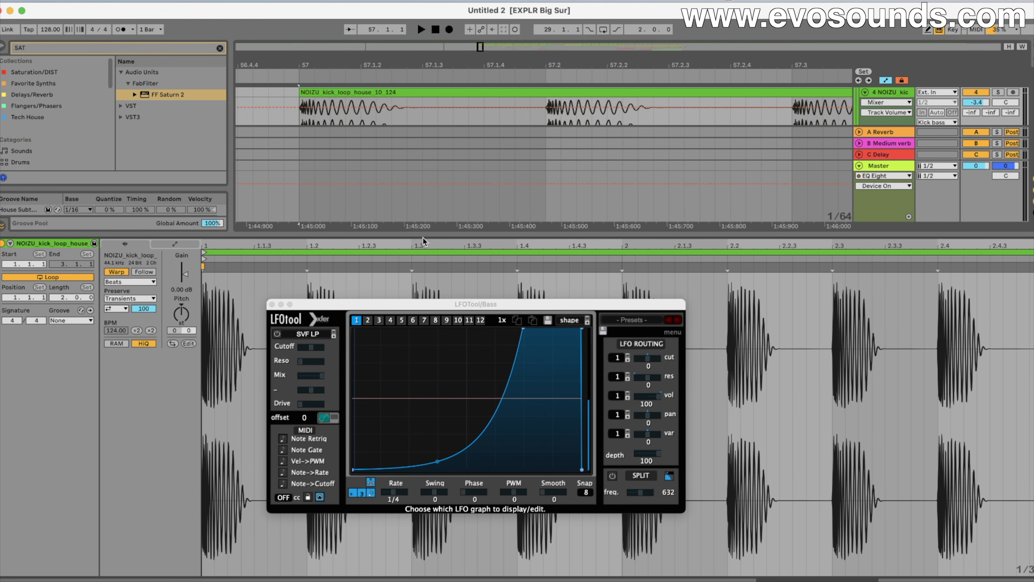
pyautogui.press('super+alt+l')
pyautogui.moveTo(351, 131); pyautogui.dragTo(520, 94)
pyautogui.moveTo(545, 129); pyautogui.dragTo(448, 112)
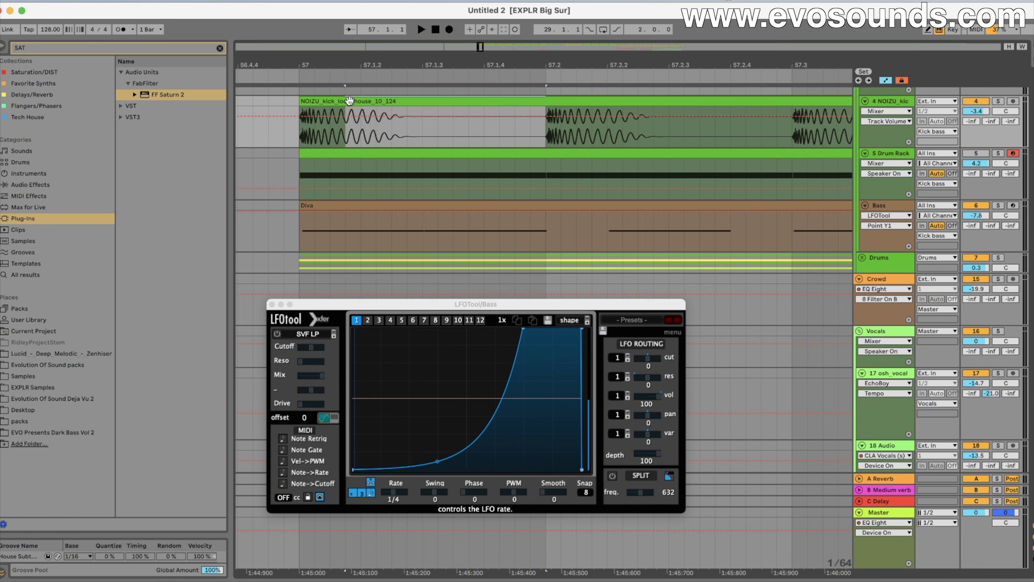
pyautogui.doubleClick(350, 101)
pyautogui.click(116, 534)
pyautogui.click(116, 537)
pyautogui.moveTo(144, 535); pyautogui.dragTo(143, 543)
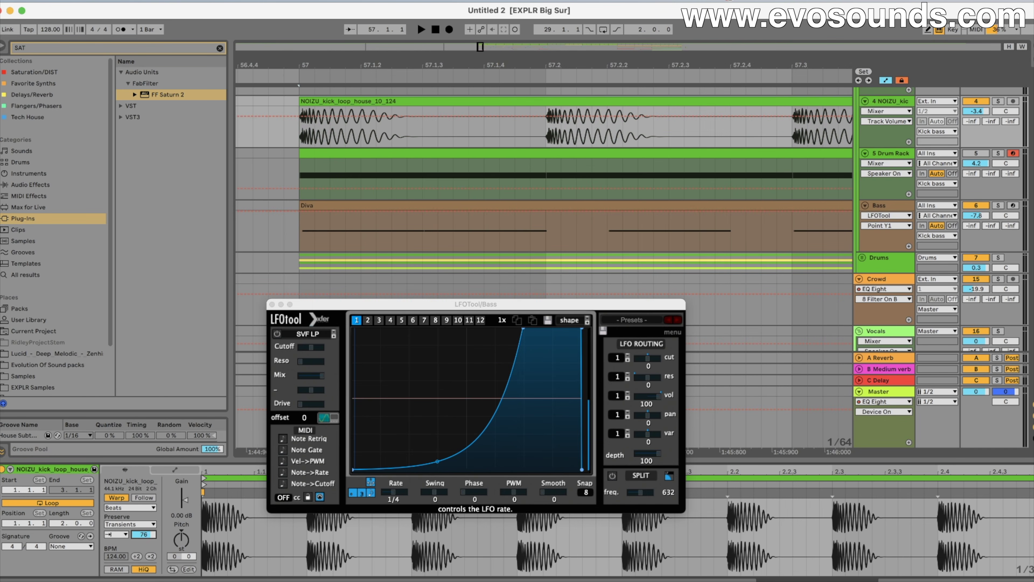
# Step: Play the kick and bass while pulling the LFOTool curve's full-level point back to about the middle of the beat
pyautogui.press('space')
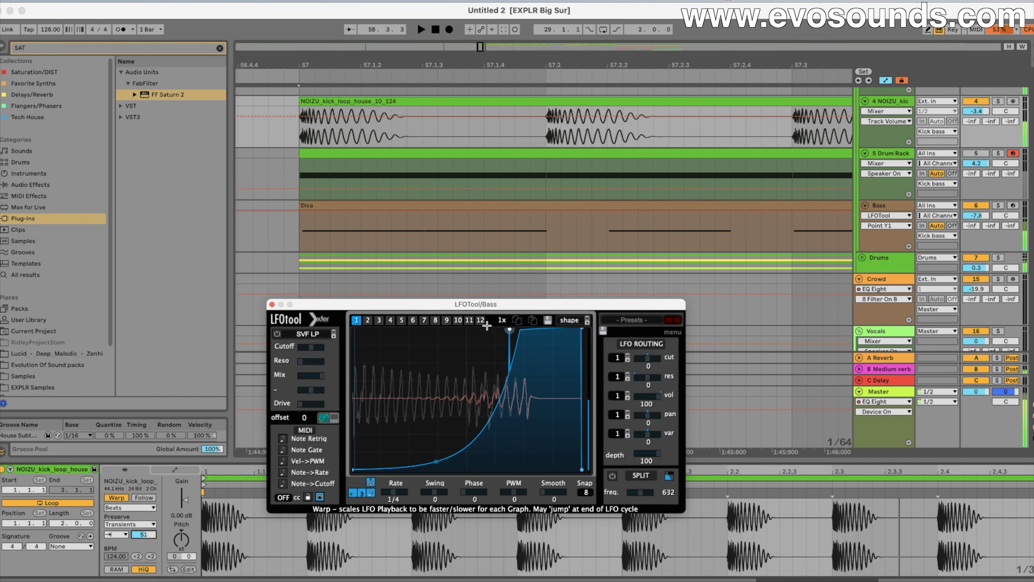
pyautogui.moveTo(523, 329); pyautogui.dragTo(465, 322)
pyautogui.press('space')
pyautogui.press('space')
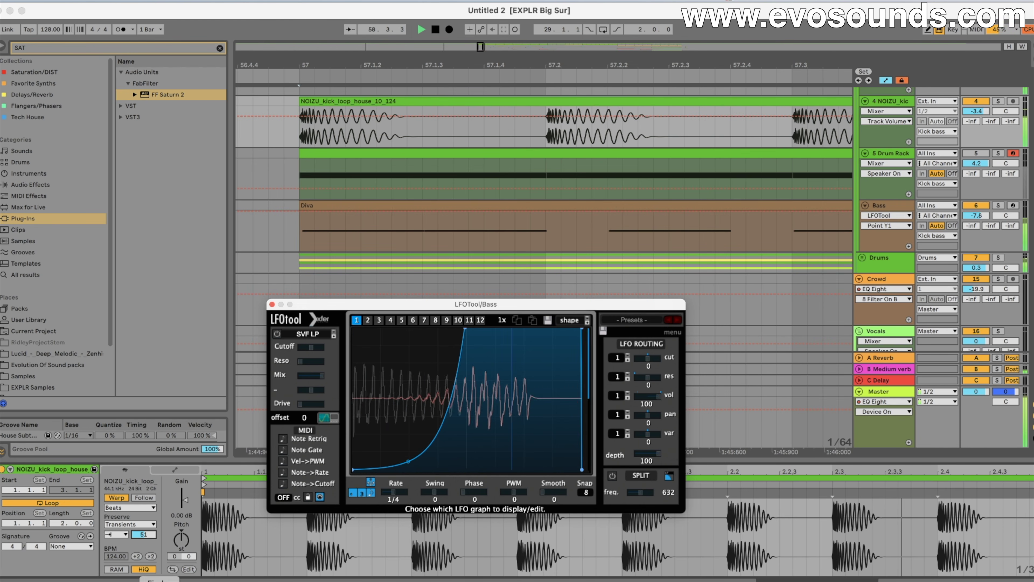
# Step: Try the NOIZU kick clip's transient envelope at 100 and at 28 during playback
pyautogui.moveTo(143, 540); pyautogui.dragTo(143, 536)
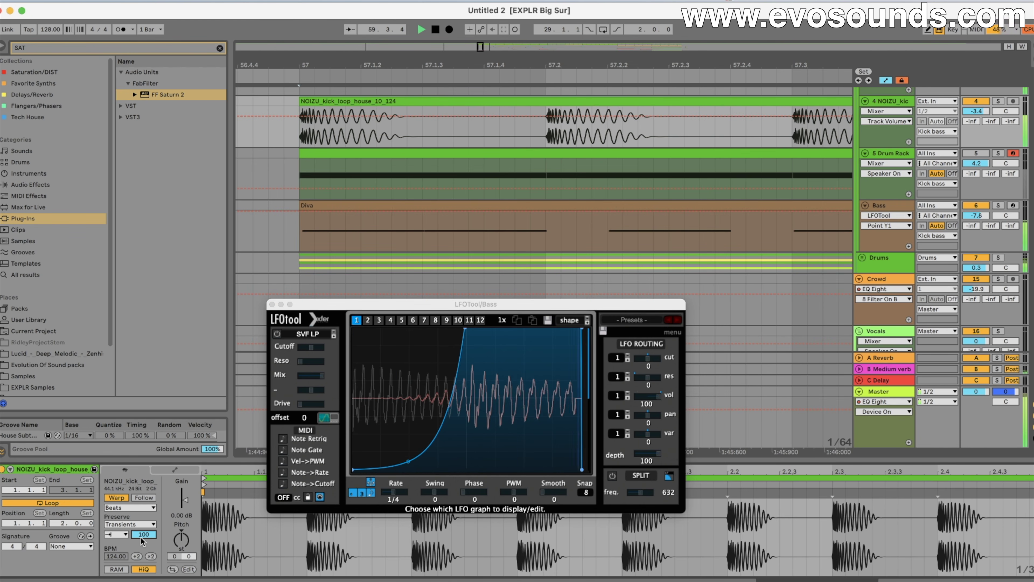
pyautogui.moveTo(142, 536); pyautogui.dragTo(141, 550)
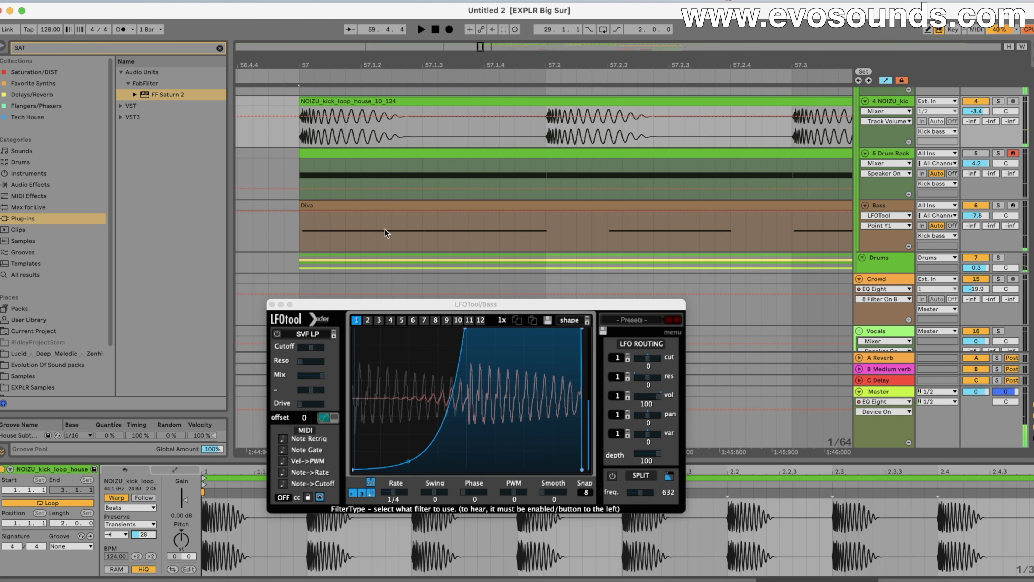
# Step: Loop the NOIZU kick clip's two bars from bar 57 and solo the Drums group
pyautogui.press('super+l')
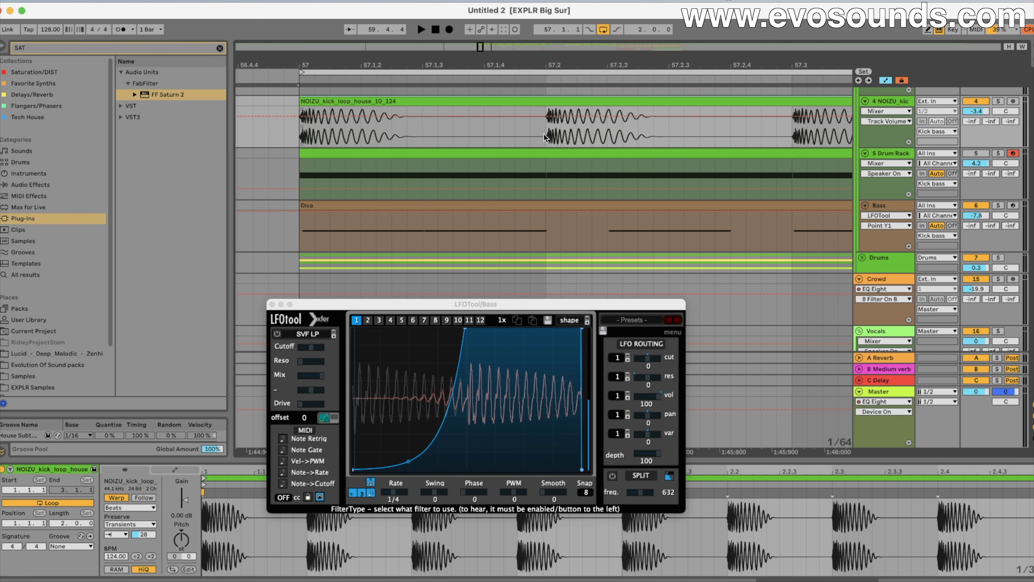
pyautogui.scroll(5, 932, 181)
pyautogui.click(999, 145)
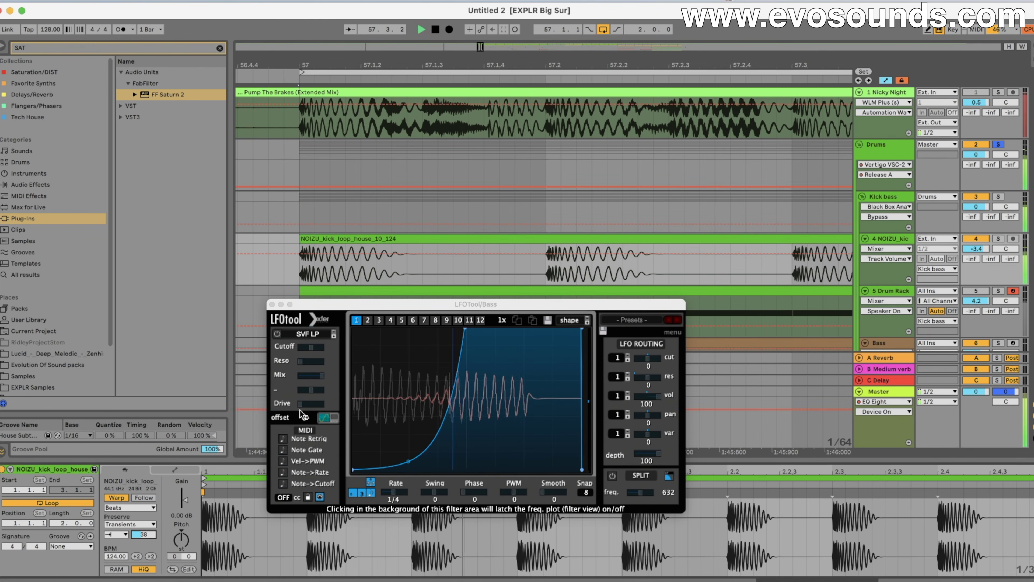
# Step: Try a steeper bend and an earlier full-level point on the bass LFOTool curve, settling the point near the middle of the beat
pyautogui.moveTo(501, 344); pyautogui.dragTo(480, 418)
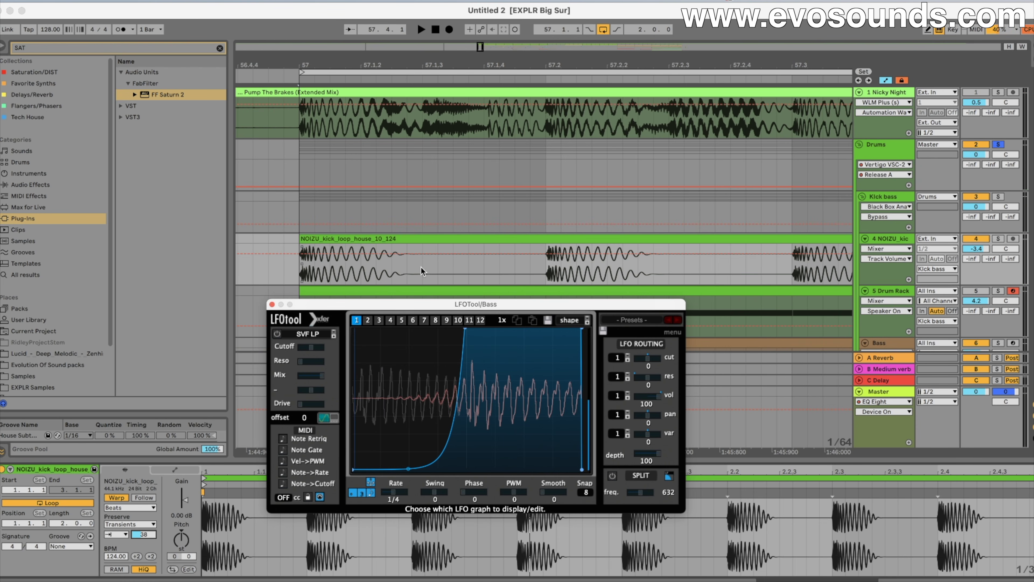
pyautogui.click(407, 272)
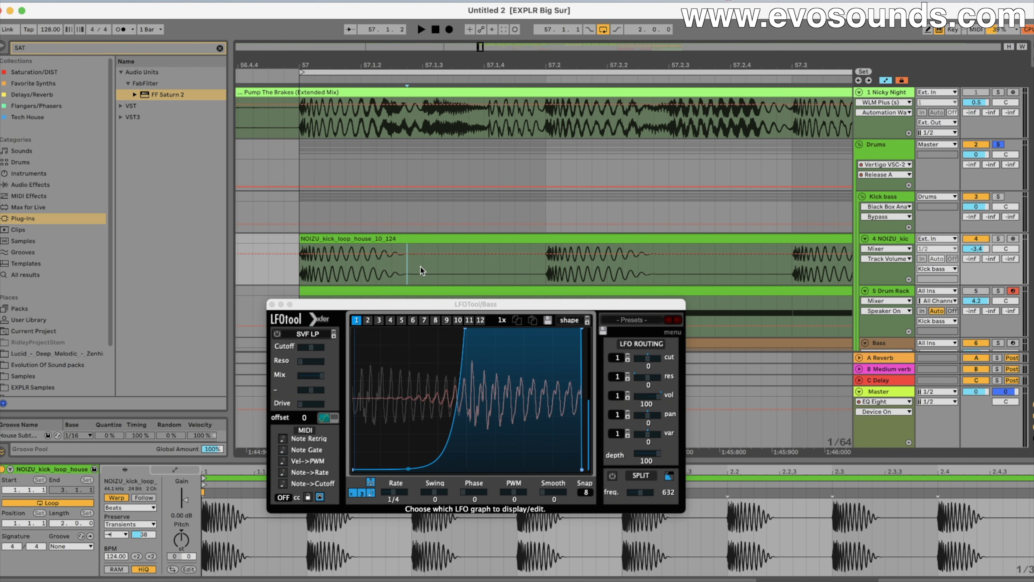
pyautogui.click(421, 269)
pyautogui.moveTo(457, 336); pyautogui.dragTo(394, 452)
pyautogui.press('space')
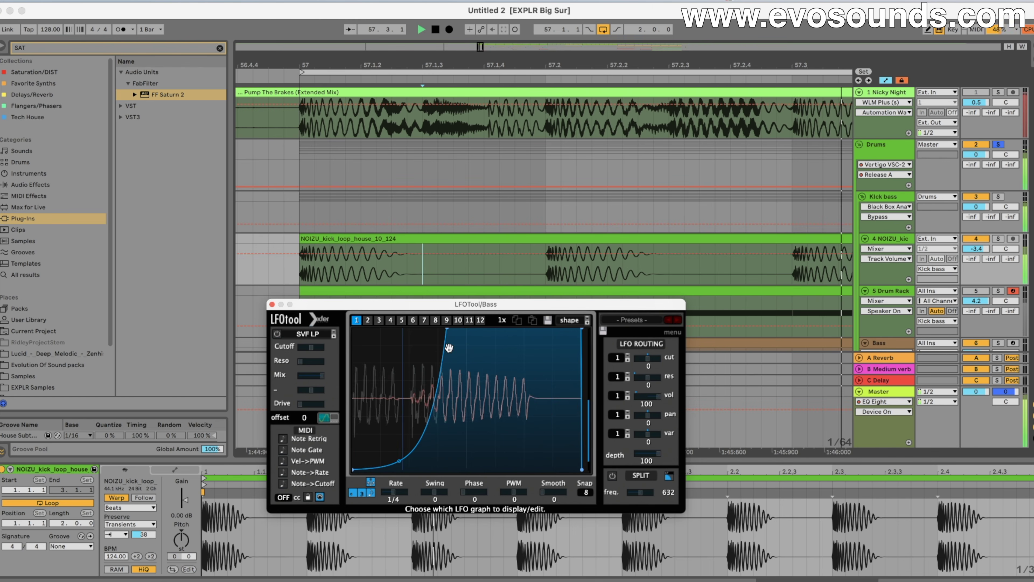
pyautogui.moveTo(447, 328)
pyautogui.mouseDown()
pyautogui.moveTo(437, 324)
pyautogui.moveTo(469, 320)
pyautogui.moveTo(416, 315)
pyautogui.moveTo(407, 324)
pyautogui.moveTo(464, 328)
pyautogui.mouseUp()
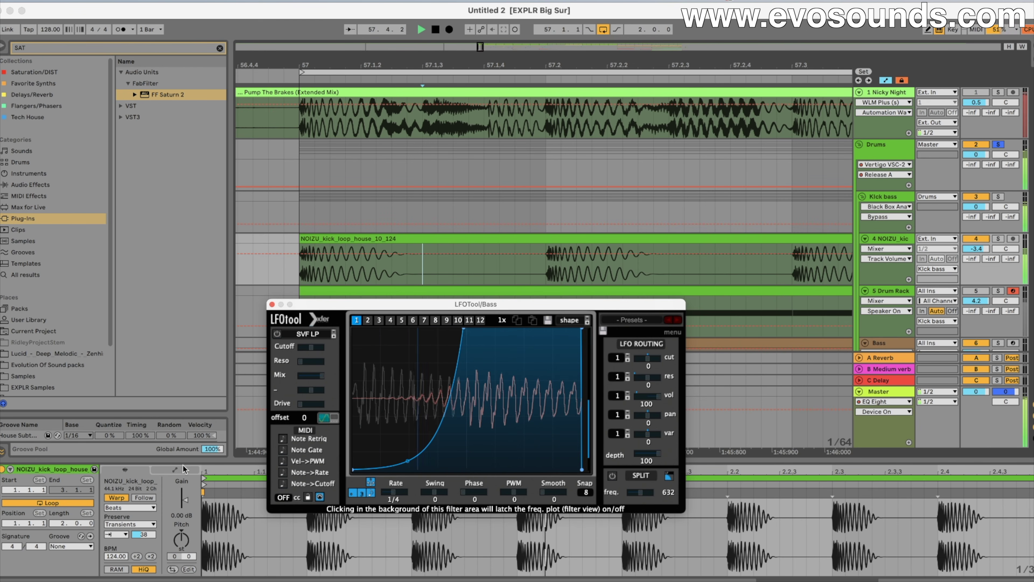
# Step: Set the kick clip's transient envelope to 100, fine-tune the LFOTool curve's full-level point, and close the plug-in
pyautogui.click(184, 469)
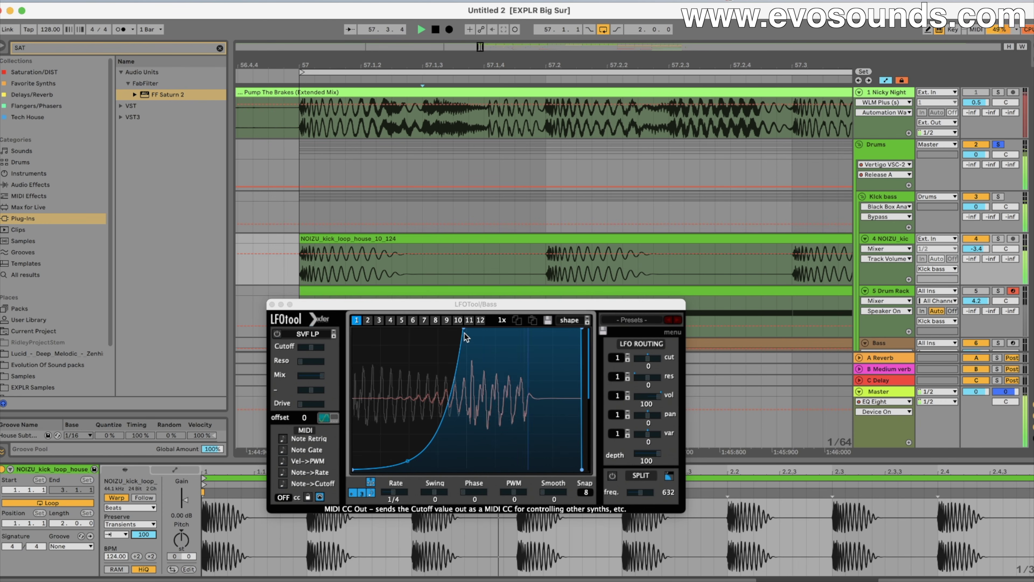
pyautogui.moveTo(464, 333)
pyautogui.mouseDown()
pyautogui.moveTo(636, 332)
pyautogui.moveTo(466, 326)
pyautogui.mouseUp()
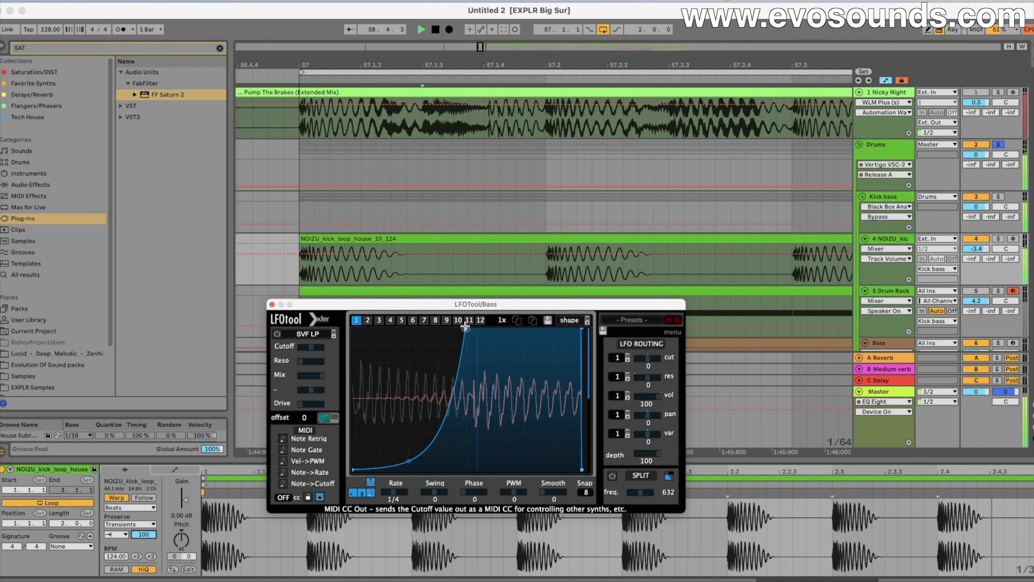
pyautogui.click(272, 304)
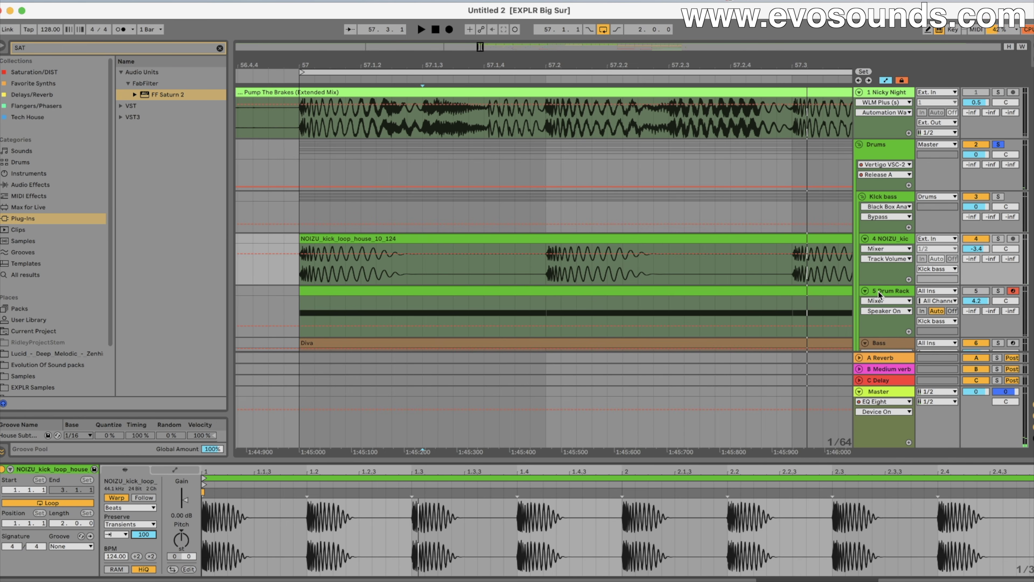
# Step: Reopen LFOTool on the Bass track, nudge the curve's full-level point slightly later, and close the plug-in
pyautogui.scroll(-3, 878, 291)
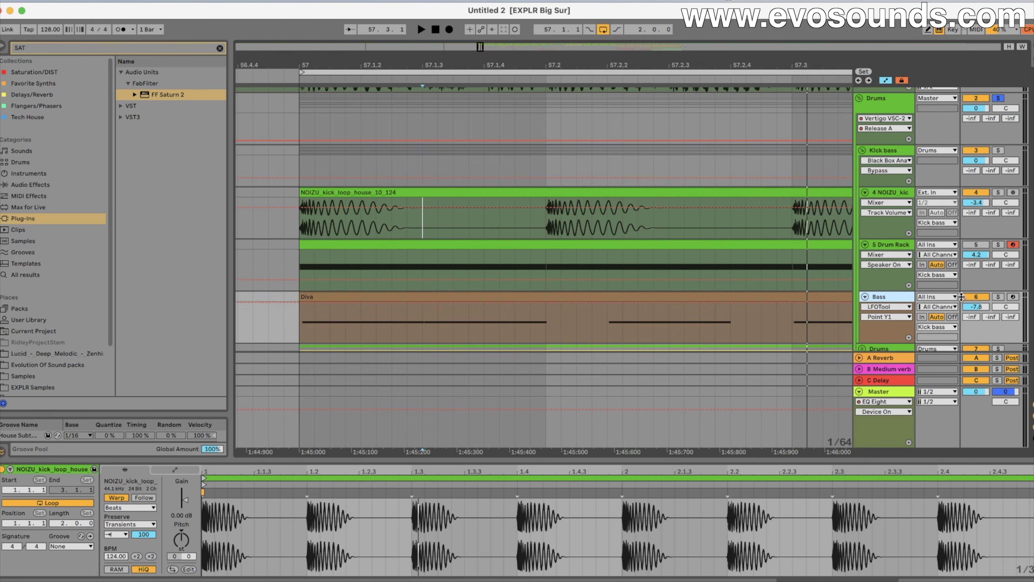
pyautogui.click(894, 303)
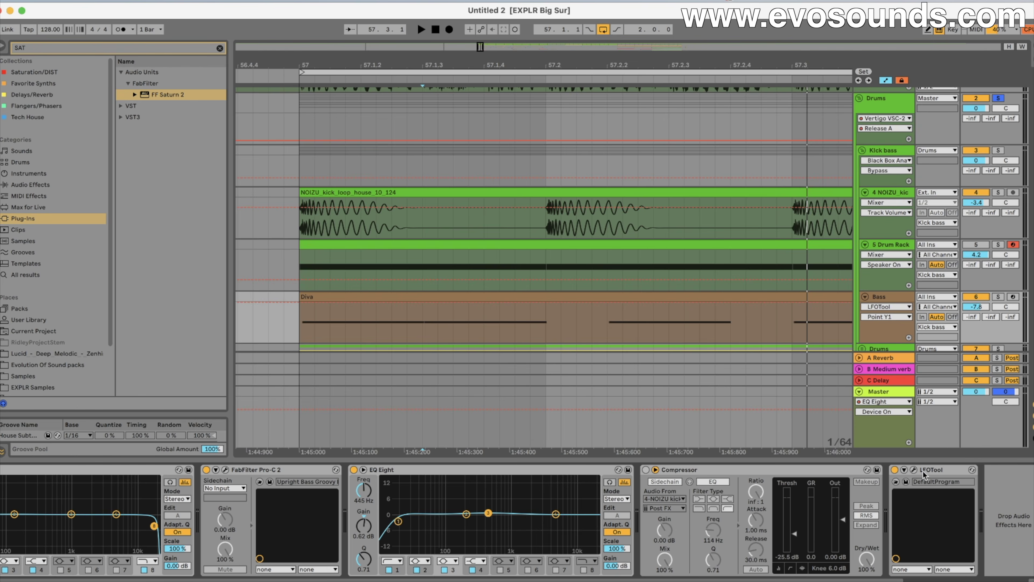
pyautogui.click(915, 471)
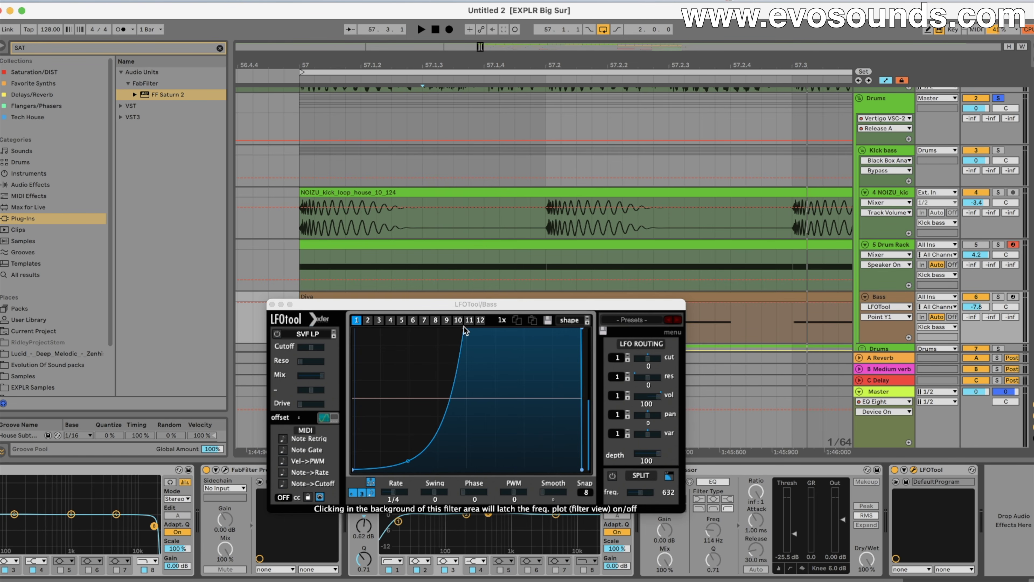
pyautogui.moveTo(465, 330)
pyautogui.mouseDown()
pyautogui.moveTo(463, 439)
pyautogui.moveTo(468, 326)
pyautogui.mouseUp()
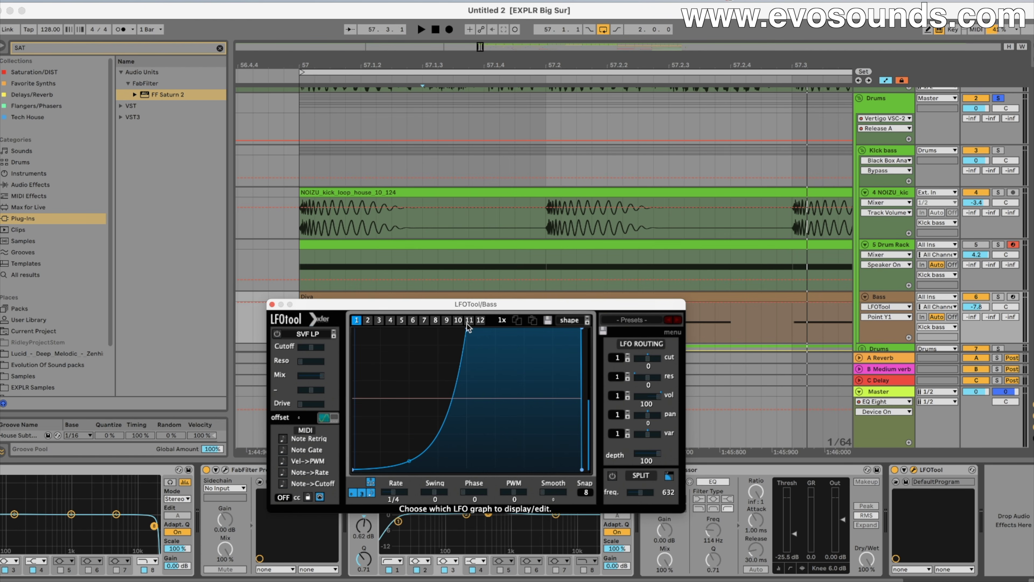
pyautogui.click(271, 304)
# Step: Switch the bass ducking from LFOTool to the kick-sidechained Compressor, with its sidechain EQ off and the threshold at -34.2 dB
pyautogui.moveTo(481, 49); pyautogui.dragTo(480, 46)
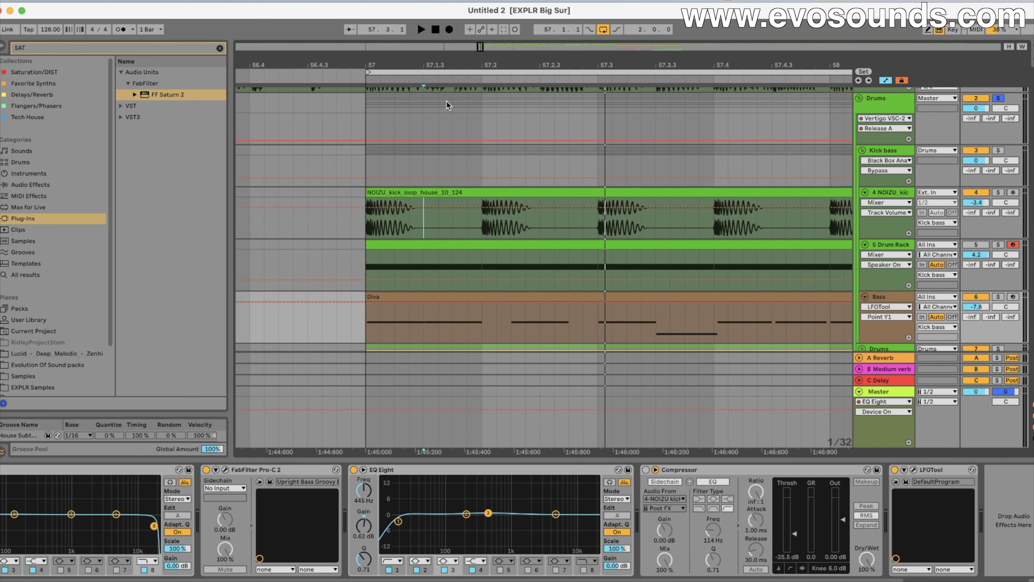
pyautogui.click(646, 470)
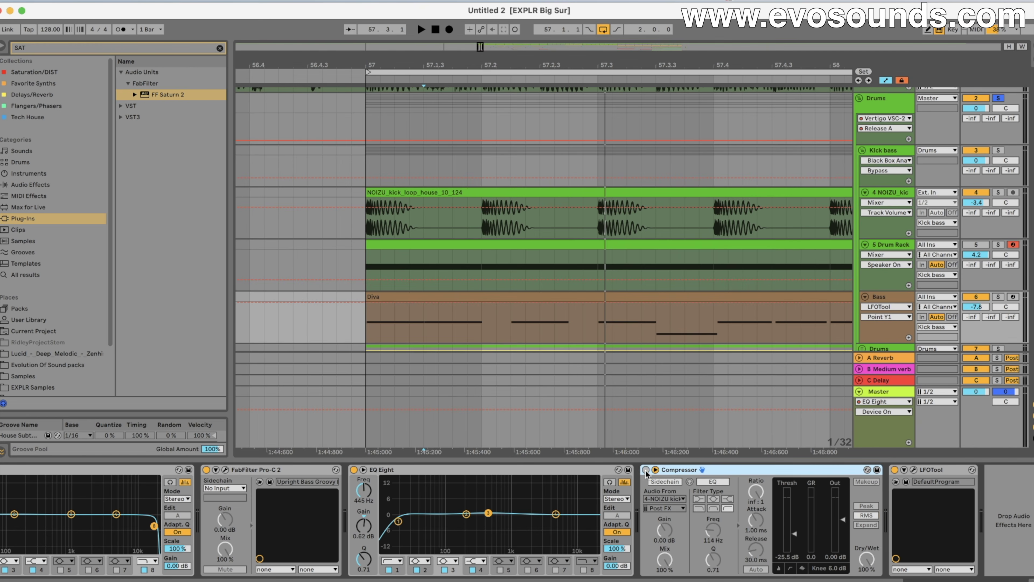
pyautogui.click(894, 469)
pyautogui.click(712, 482)
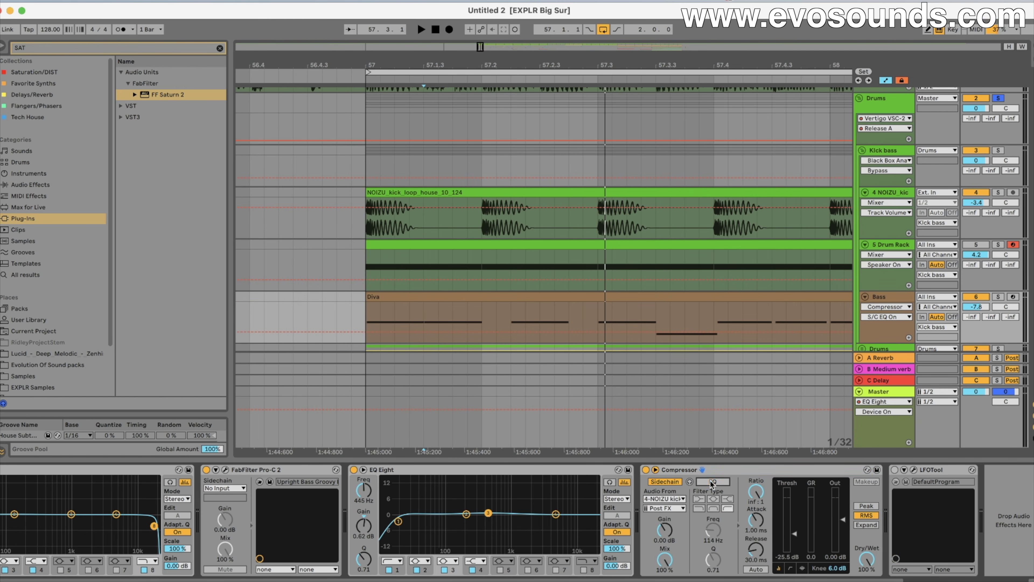
pyautogui.press('space')
pyautogui.moveTo(793, 533); pyautogui.dragTo(793, 539)
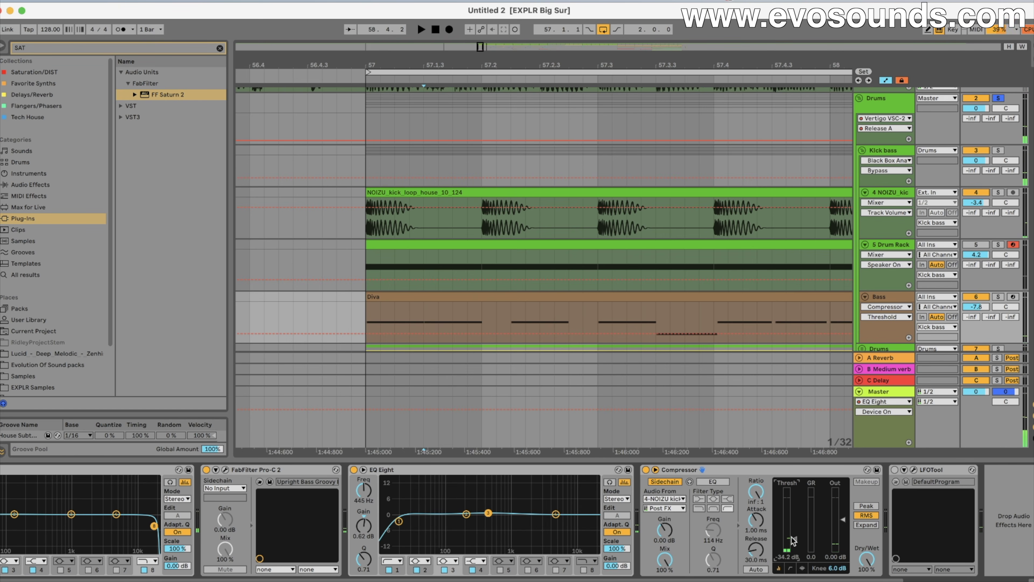
# Step: Turn the Compressor's sidechain EQ back on and set the threshold to -28.1 dB during playback
pyautogui.click(717, 481)
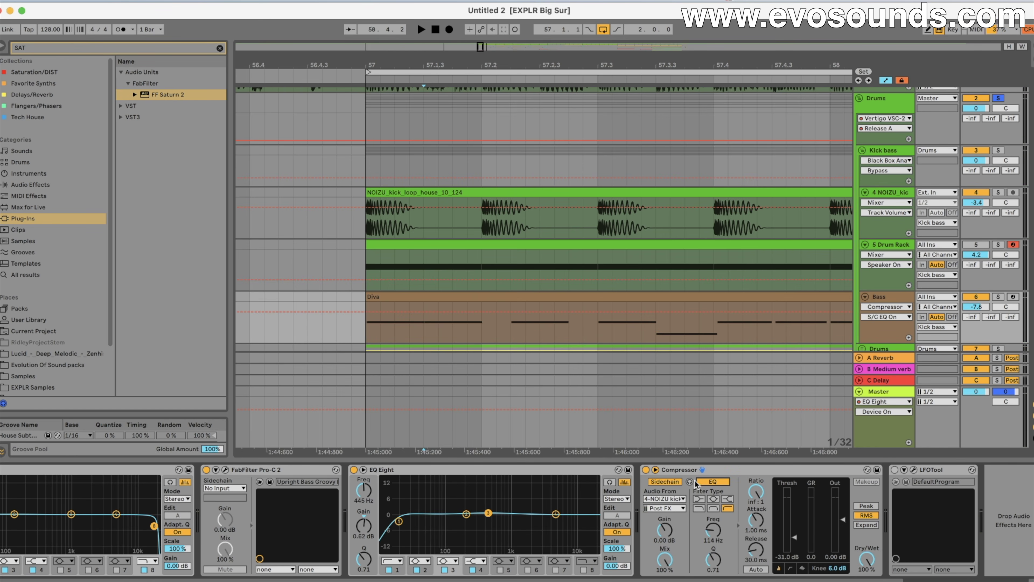
pyautogui.press('space')
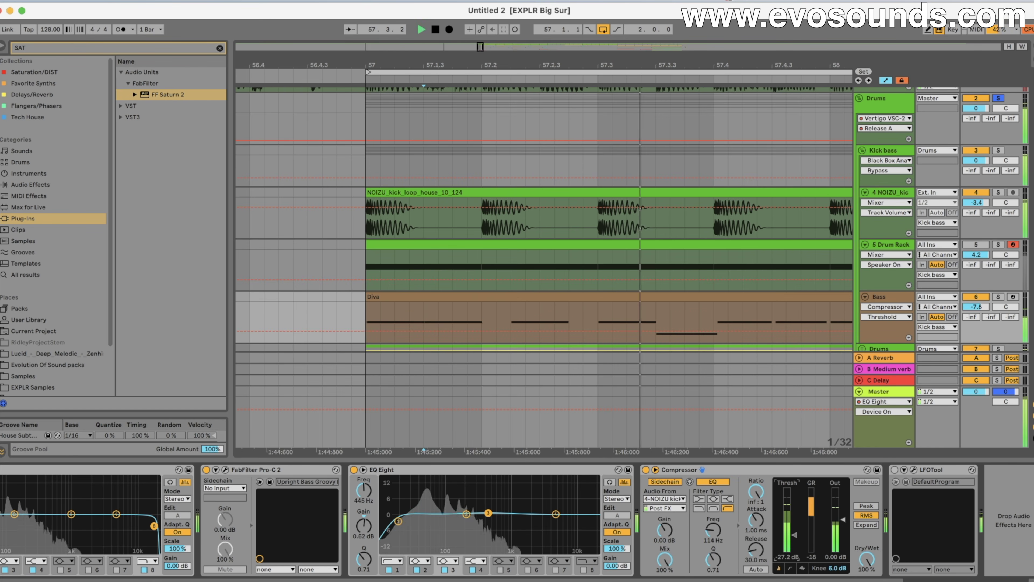
pyautogui.moveTo(794, 557); pyautogui.dragTo(794, 551)
pyautogui.press('space')
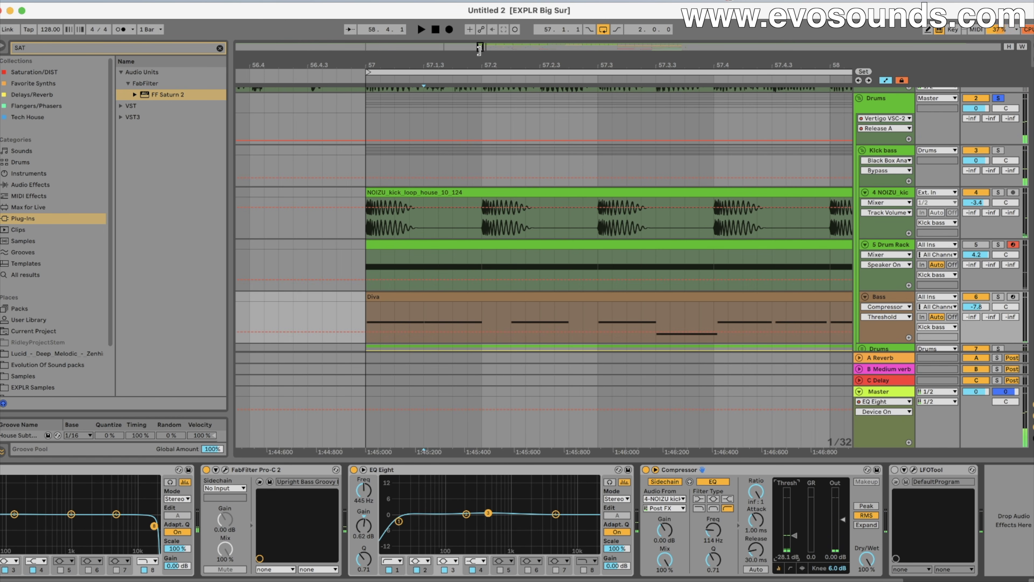
# Step: Look over the NOIZU kick and Diva bass clips from bar 57 onward in the arrangement
pyautogui.moveTo(481, 47)
pyautogui.mouseDown()
pyautogui.moveTo(481, 29)
pyautogui.moveTo(481, 39)
pyautogui.mouseUp()
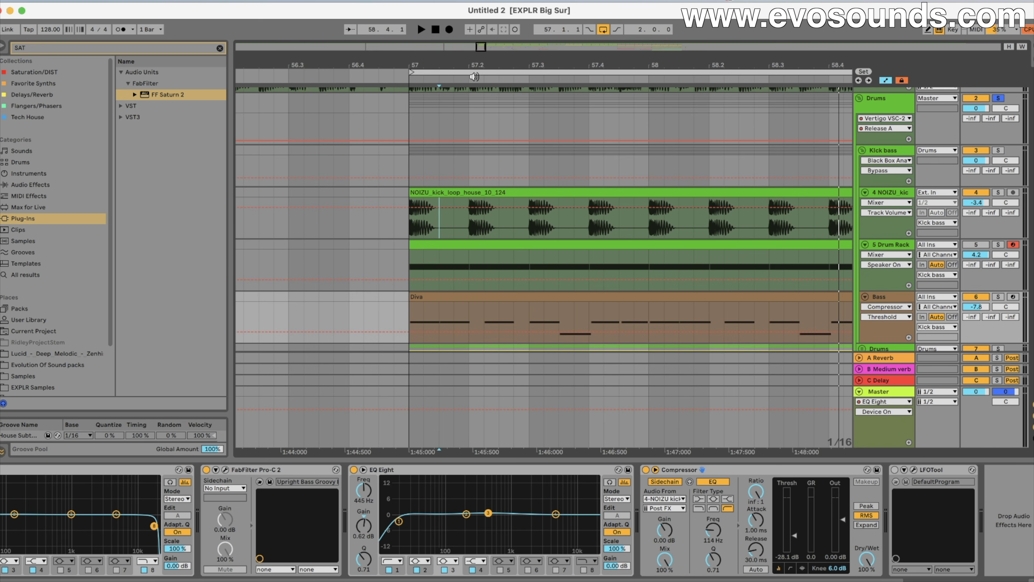
pyautogui.hscroll(5, 505, 209)
pyautogui.scroll(-3, 500, 220)
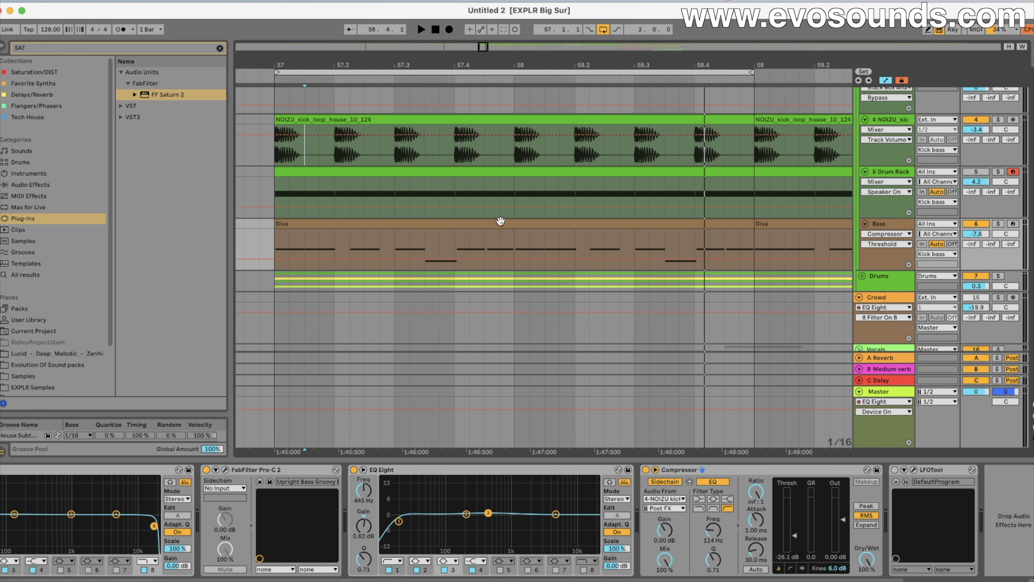
pyautogui.moveTo(483, 45); pyautogui.dragTo(483, 35)
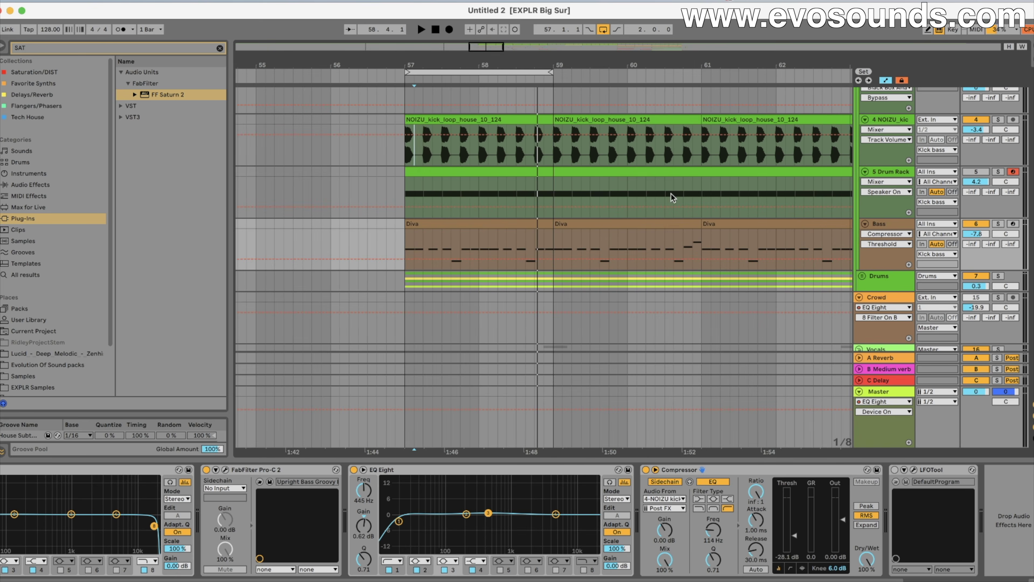
# Step: Play the loop and inspect the low-mid area around 200 Hz on the Master's Voxengo SPAN, closing the analyzer when finished
pyautogui.click(891, 222)
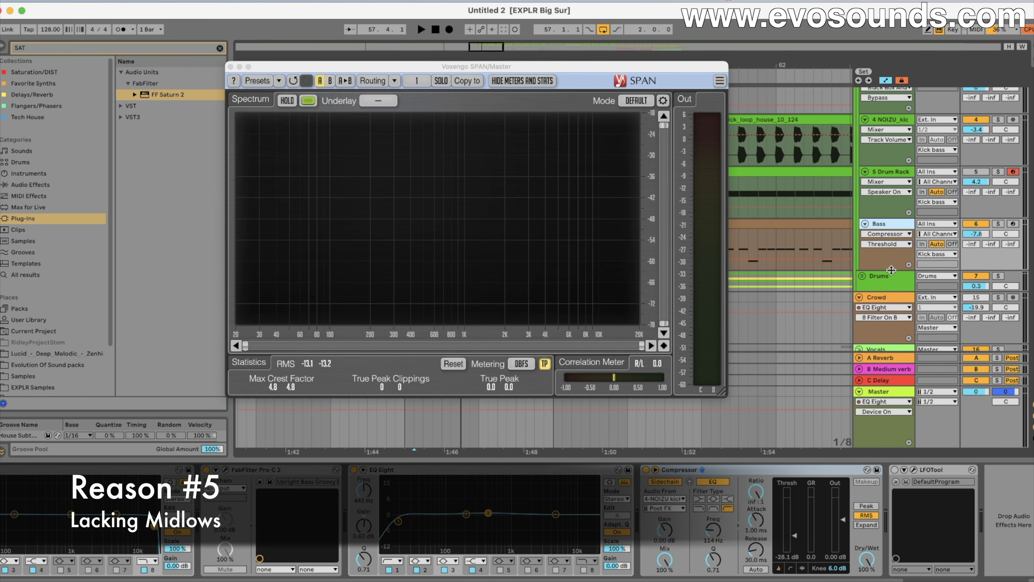
pyautogui.click(881, 393)
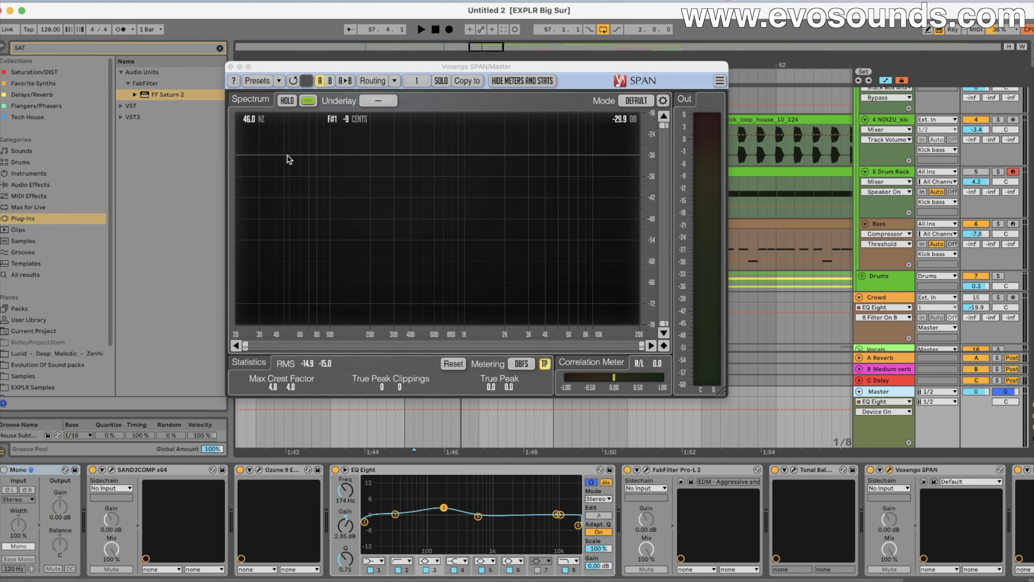
pyautogui.press('space')
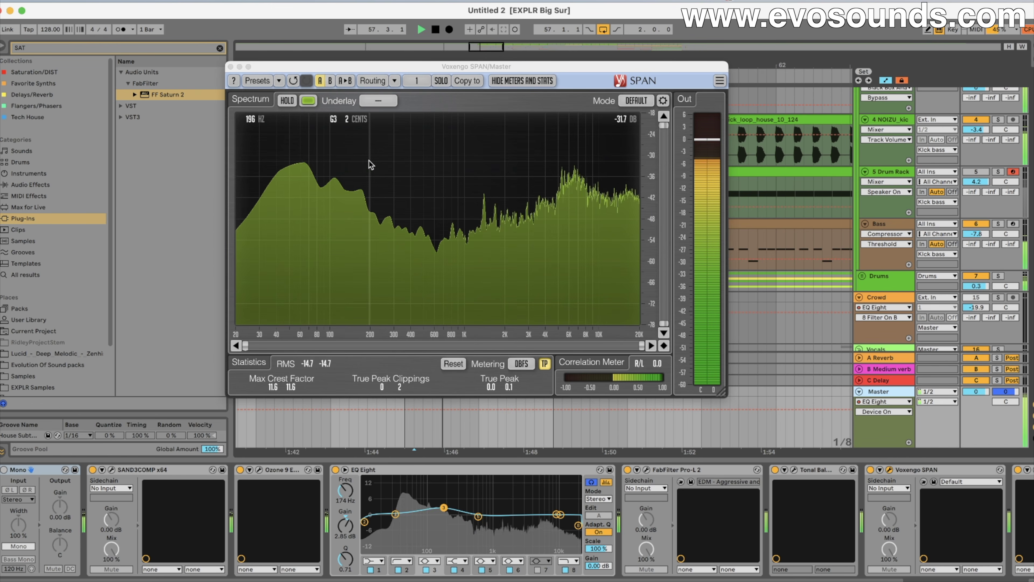
pyautogui.moveTo(364, 165)
pyautogui.mouseDown()
pyautogui.moveTo(406, 170)
pyautogui.moveTo(353, 170)
pyautogui.mouseUp()
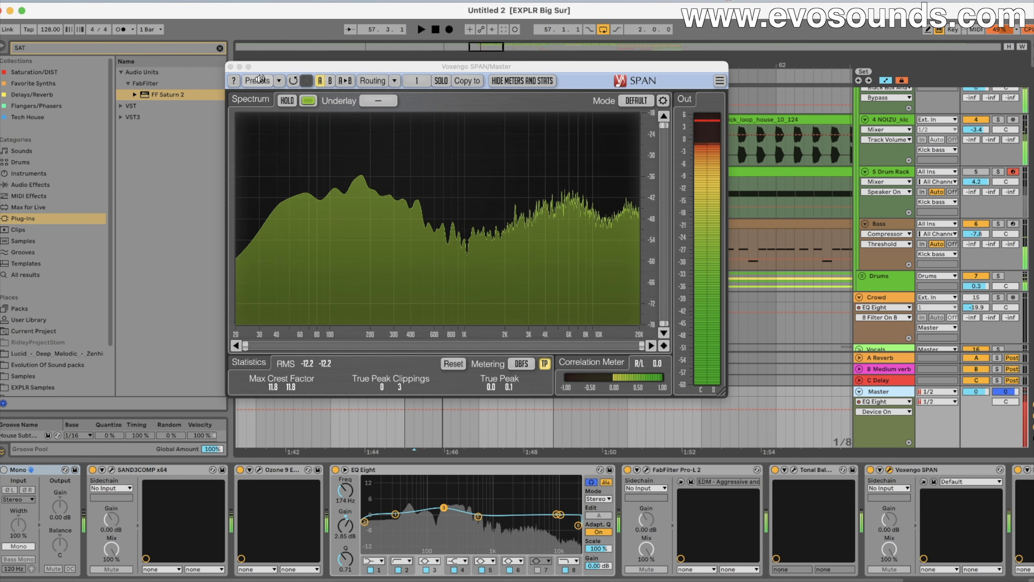
pyautogui.click(231, 66)
# Step: Open Voxengo SPAN on the Nicky Night reference track, turn off that track's solo, and reposition the analyzer window over the arrangement
pyautogui.scroll(5, 530, 203)
pyautogui.hscroll(10, 529, 522)
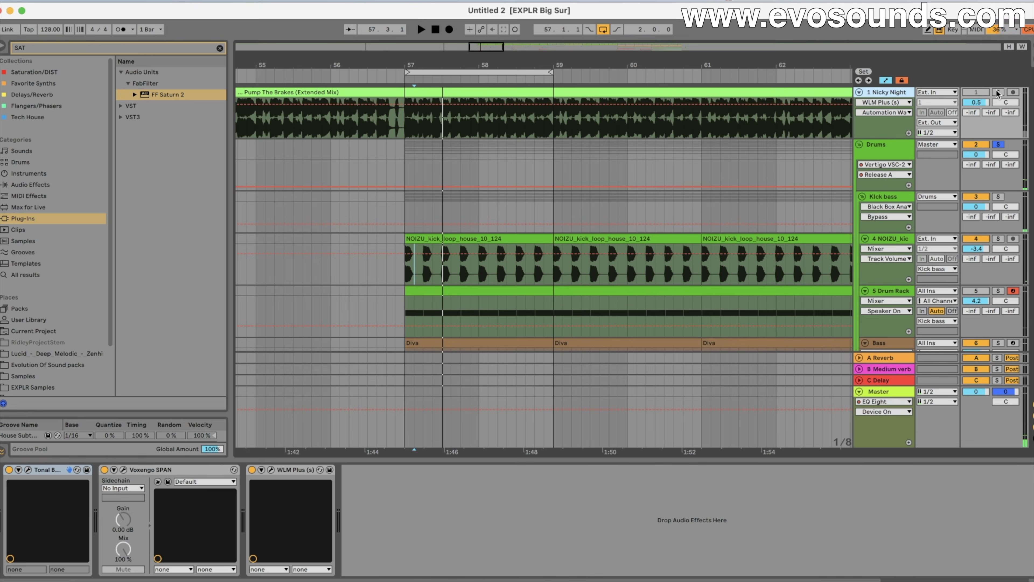
pyautogui.click(118, 473)
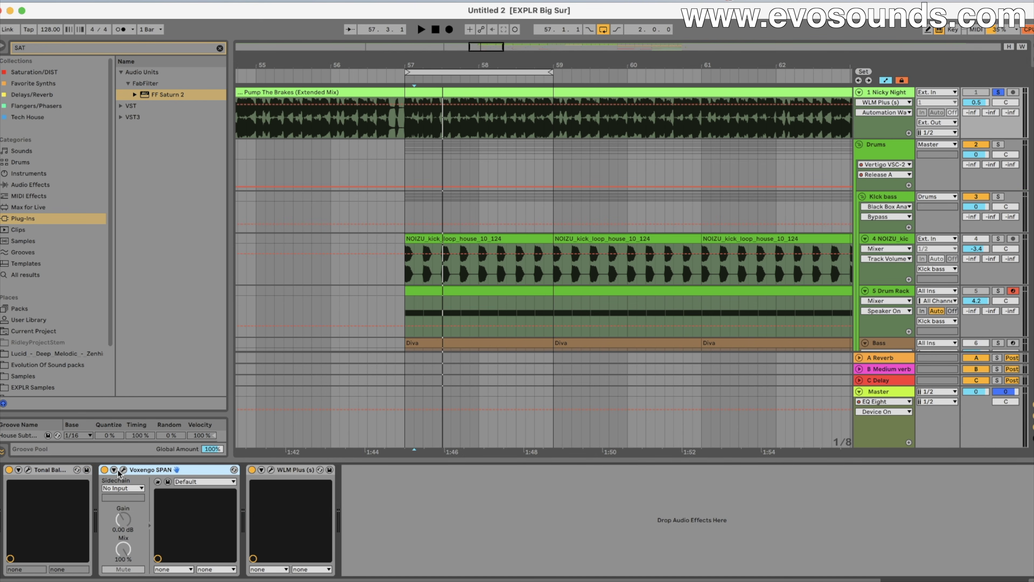
pyautogui.click(123, 469)
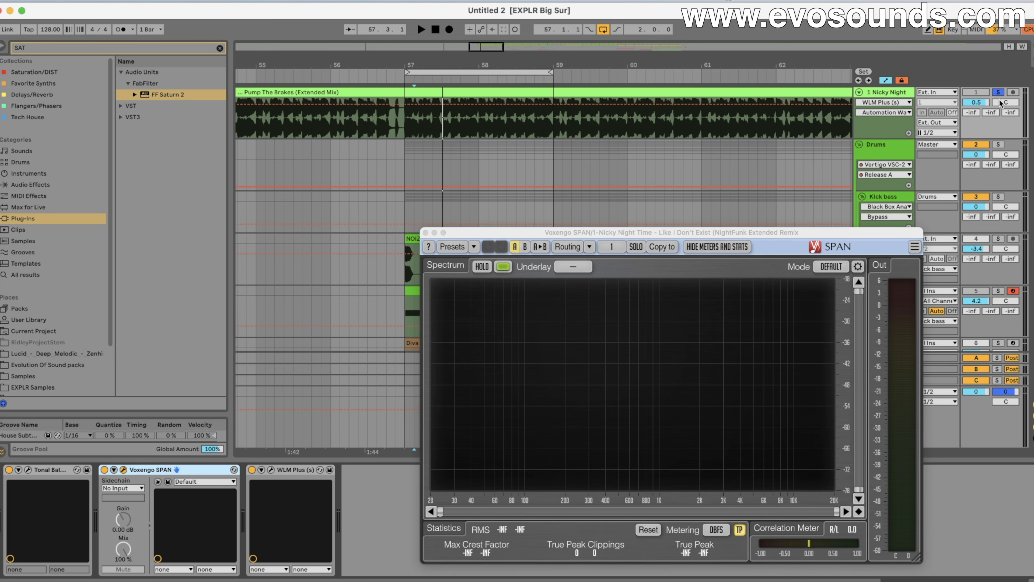
pyautogui.click(999, 93)
pyautogui.moveTo(651, 233); pyautogui.dragTo(498, 154)
# Step: Play the reference track with SPAN's spectrum hold on, examine its low-mid region, and close the analyzer
pyautogui.press('space')
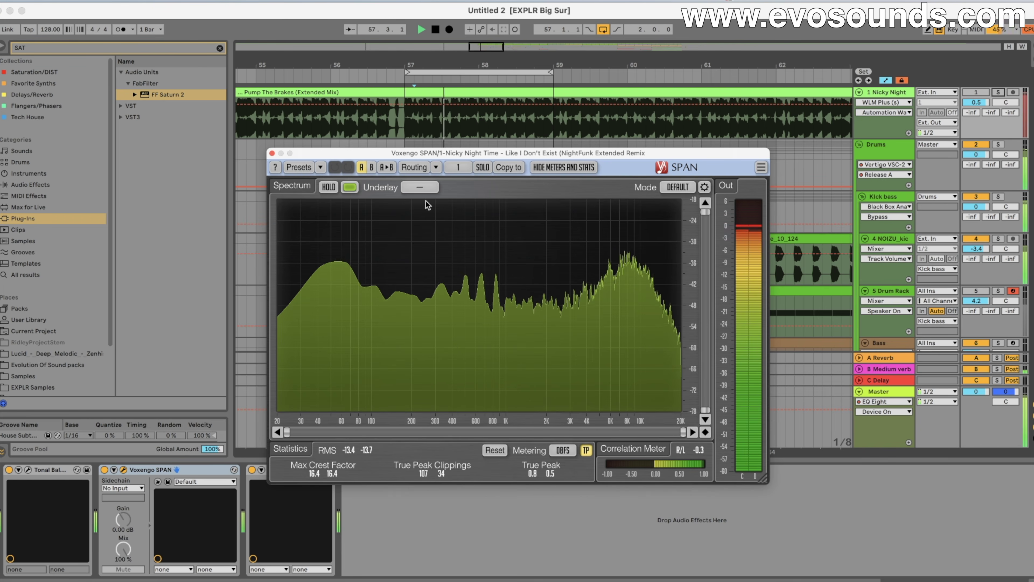
pyautogui.click(329, 187)
pyautogui.click(867, 529)
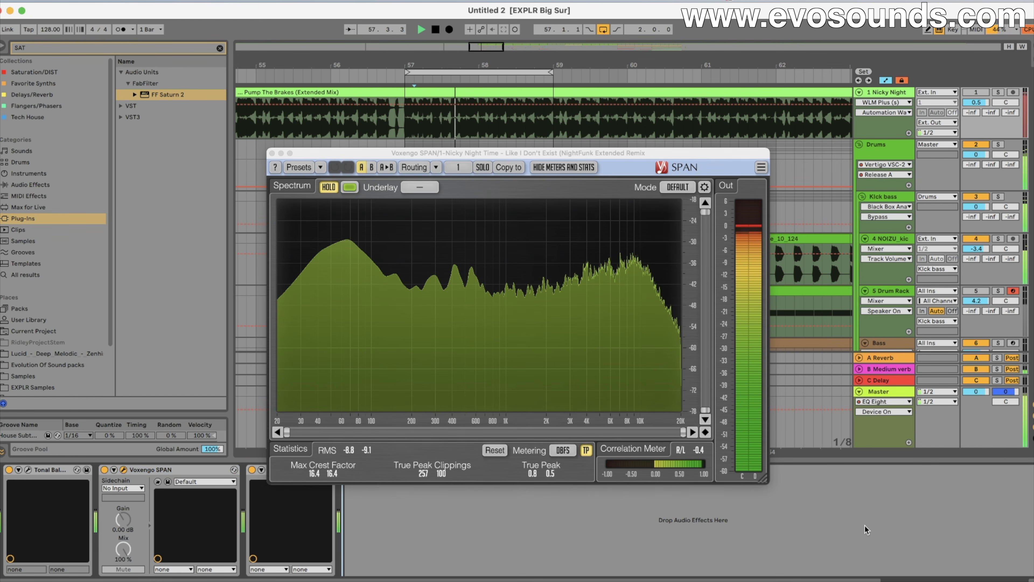
pyautogui.press('space')
pyautogui.moveTo(386, 255)
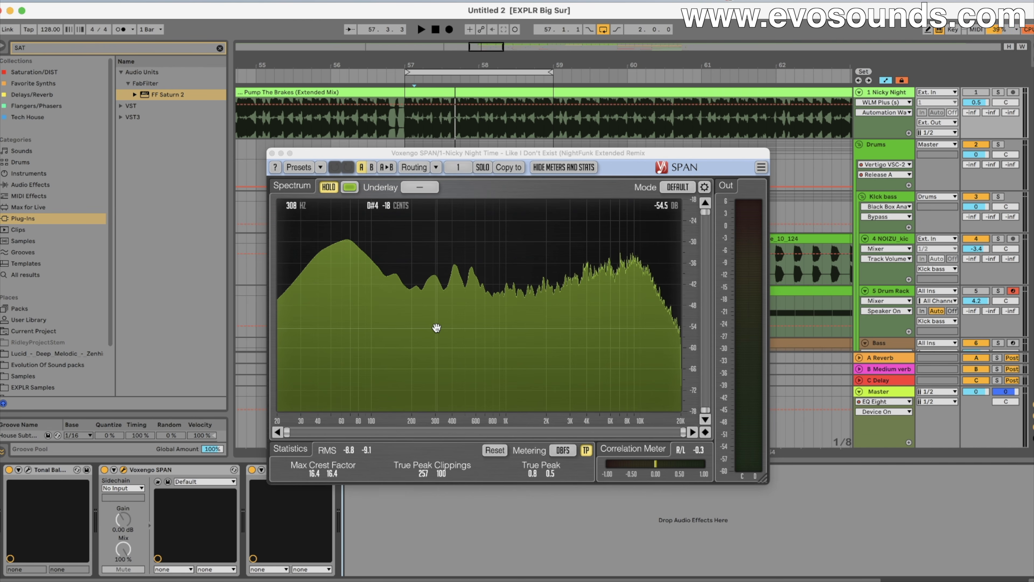
pyautogui.click(272, 153)
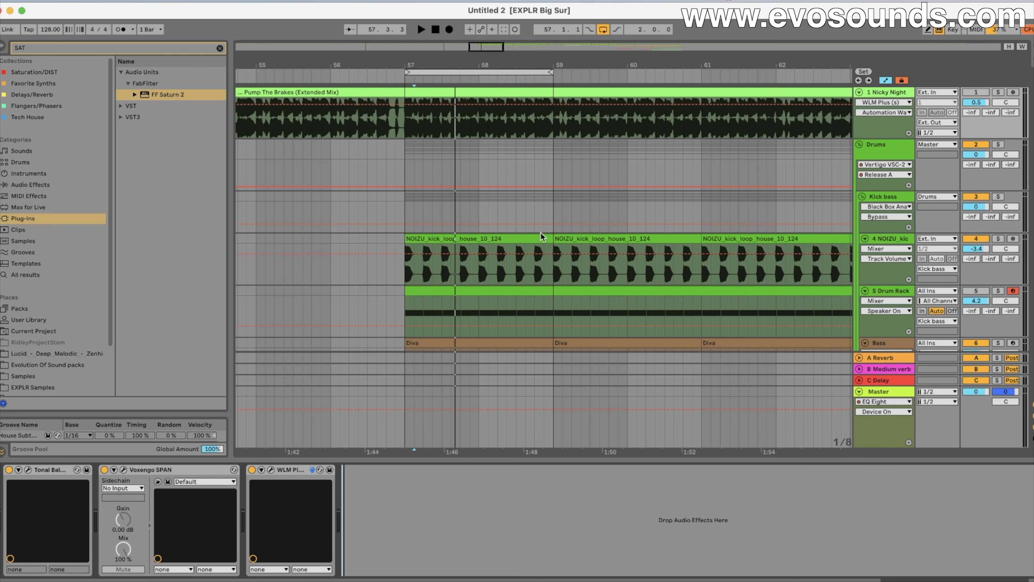
# Step: Lower the low-pass filter in the Bass track's first EQ Eight to 80.8 Hz and play the loop
pyautogui.scroll(-15, 541, 232)
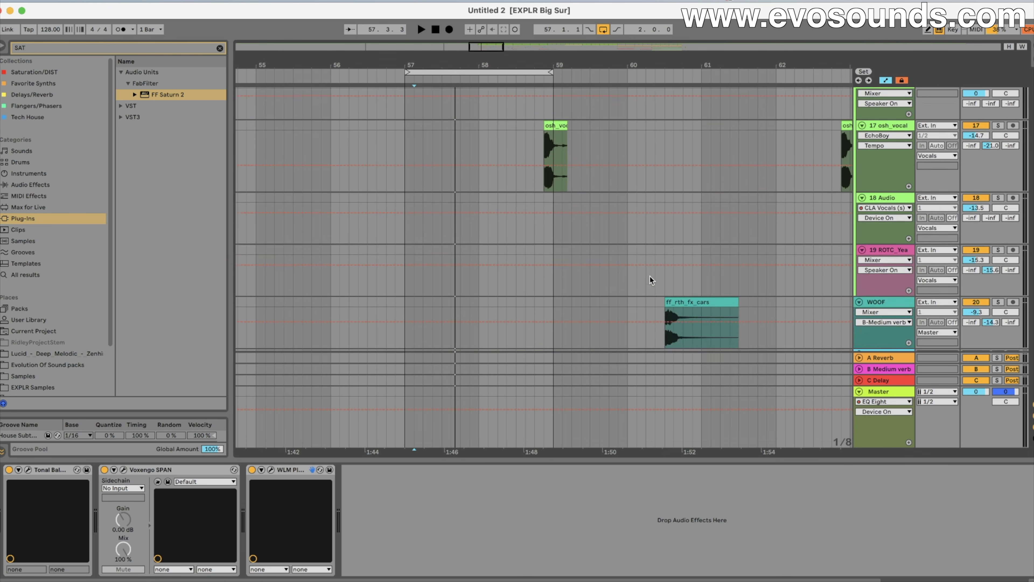
pyautogui.scroll(3, 771, 251)
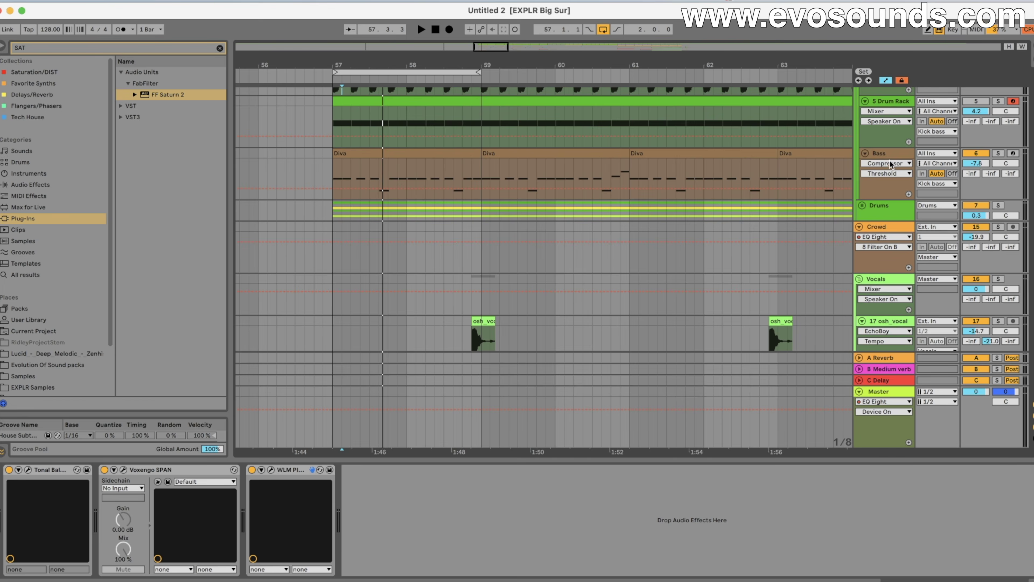
pyautogui.click(889, 157)
pyautogui.hscroll(-5, 407, 514)
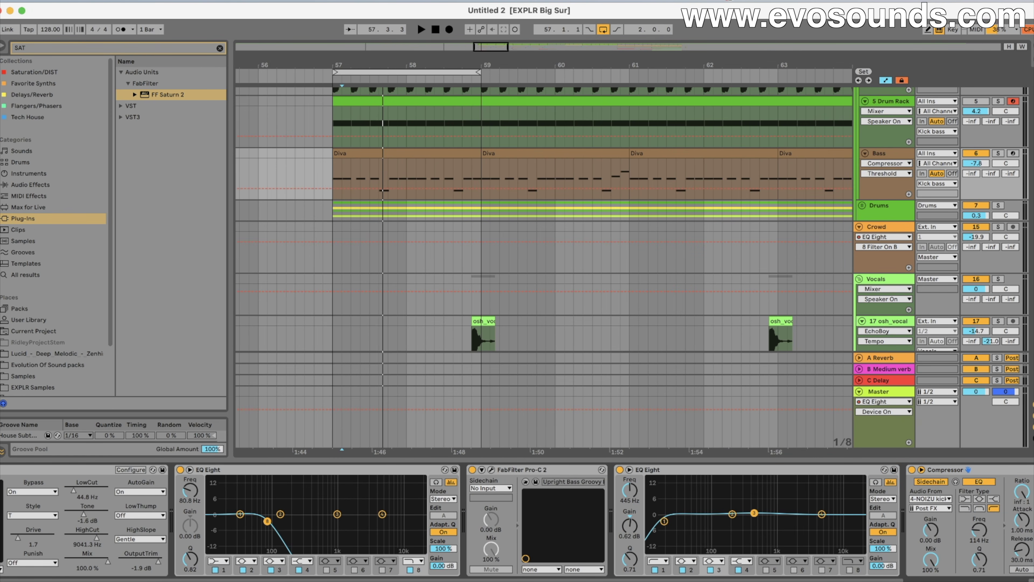
pyautogui.press('space')
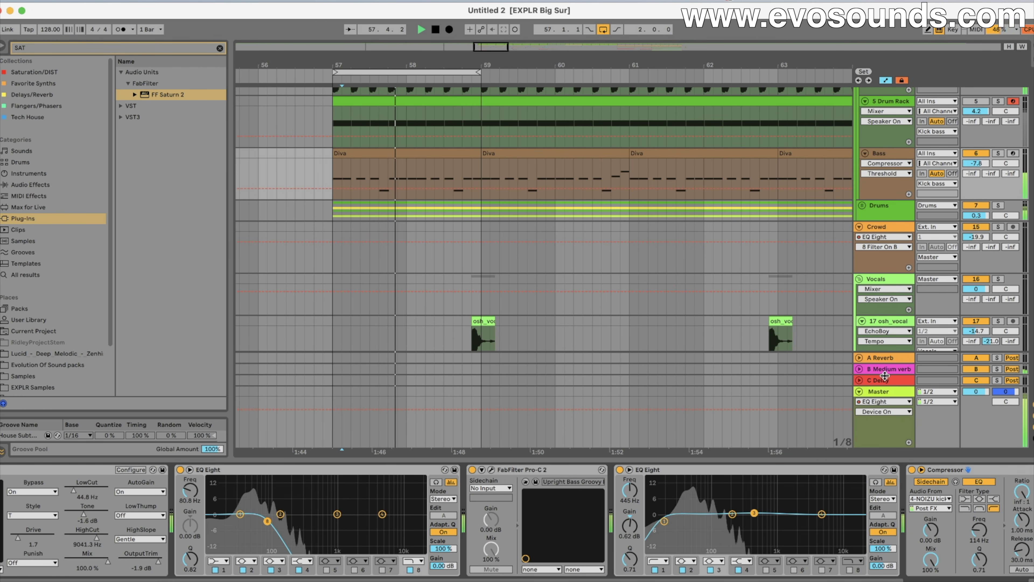
# Step: Check the Master's playback spectrum in Voxengo SPAN with hold on, then stop playback and close the analyzer
pyautogui.click(887, 392)
pyautogui.hscroll(3, 766, 518)
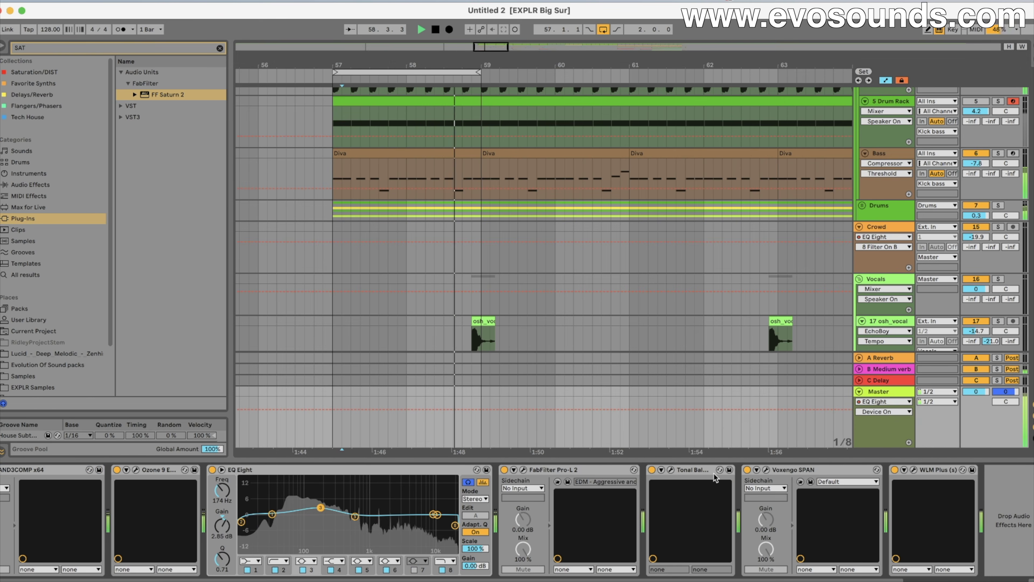
pyautogui.click(765, 470)
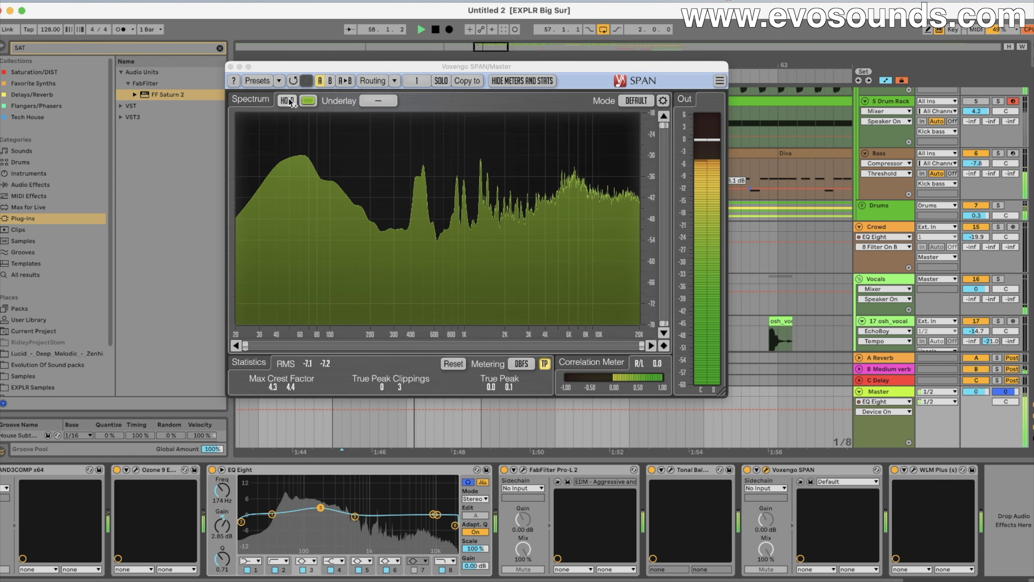
pyautogui.click(394, 207)
pyautogui.press('space')
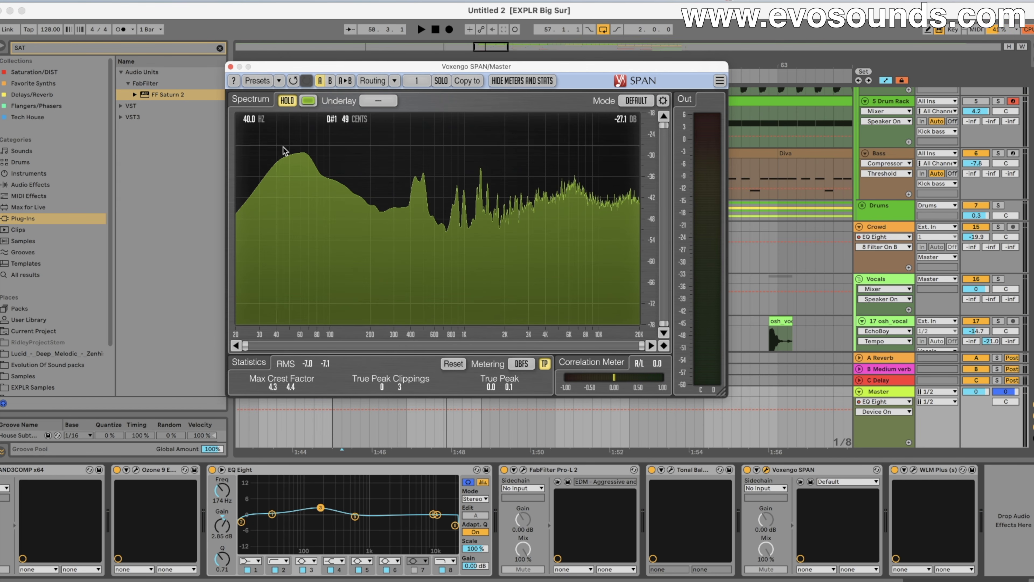
pyautogui.click(230, 67)
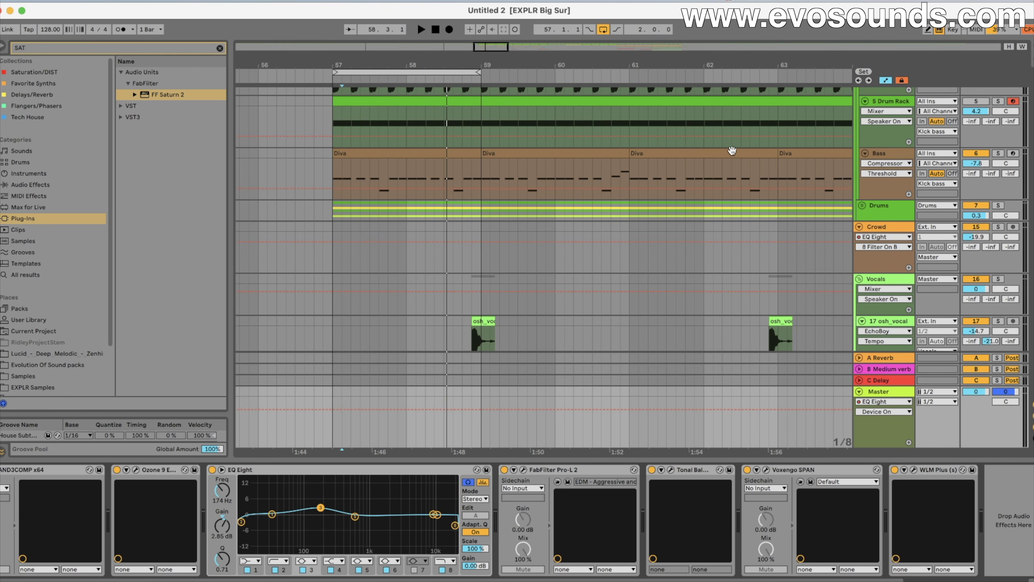
# Step: Set the low-pass filter in the Bass track's first EQ Eight to 539 Hz and play the loop
pyautogui.click(863, 157)
pyautogui.moveTo(156, 521); pyautogui.dragTo(209, 524)
pyautogui.press('space')
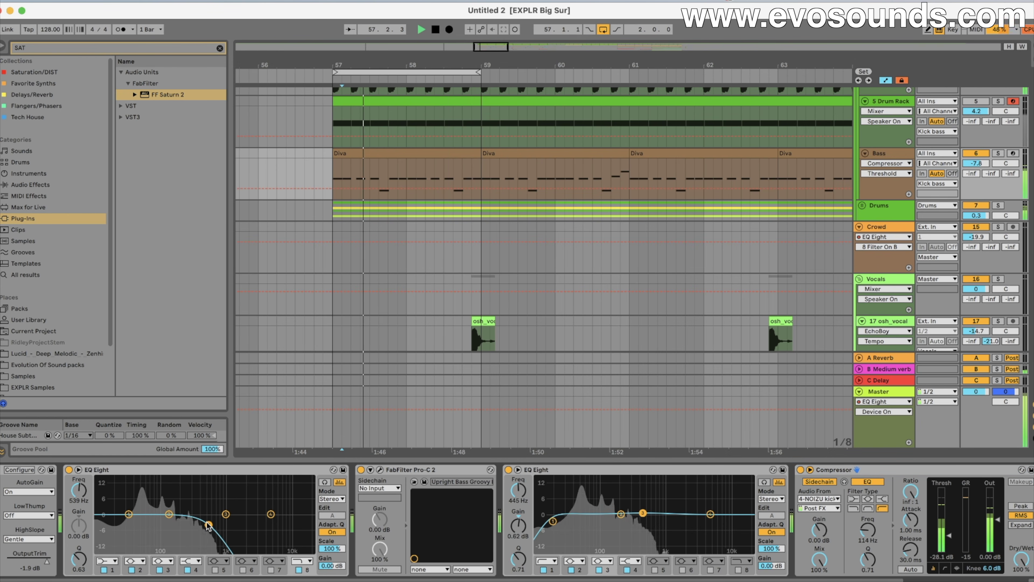
# Step: Reopen Voxengo SPAN on the Master, examine the low-mid region around 170 Hz during playback, and close the analyzer
pyautogui.click(881, 396)
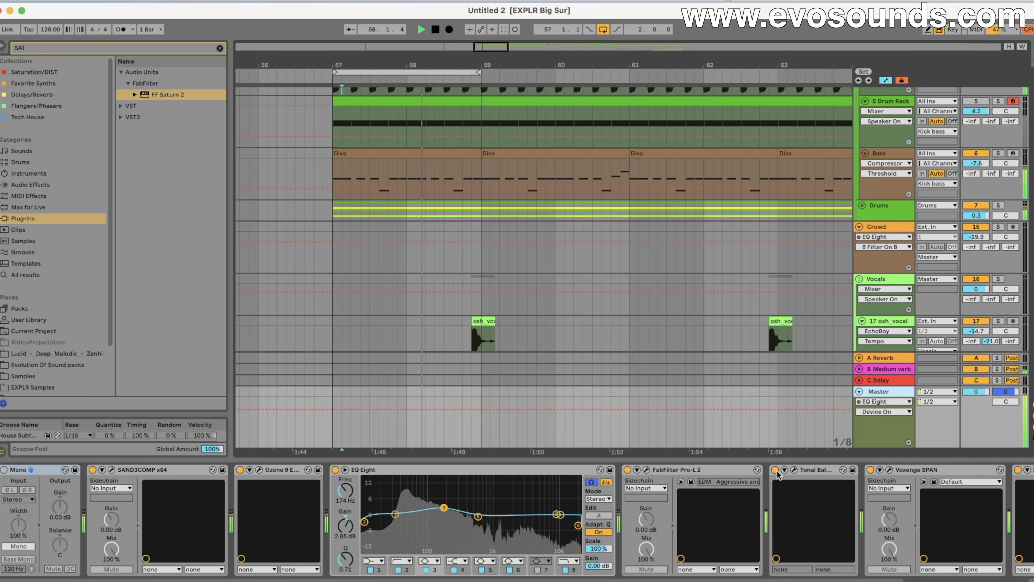
pyautogui.click(889, 469)
pyautogui.moveTo(358, 168); pyautogui.dragTo(353, 171)
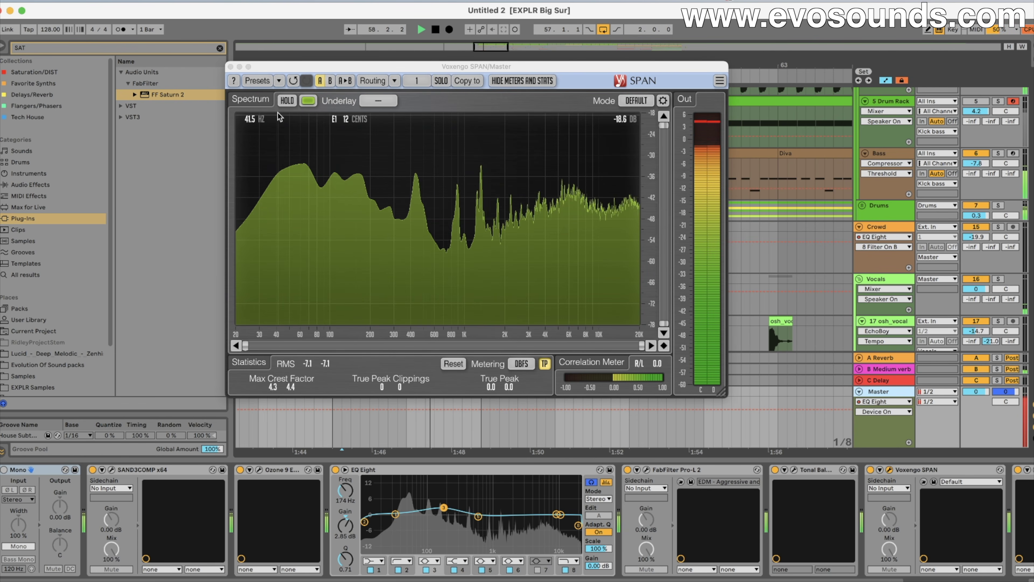
pyautogui.click(230, 66)
# Step: Pull the low-mid bell band of the Master's EQ Eight down to -7.31 dB at 194 Hz and play the loop
pyautogui.press('space')
pyautogui.moveTo(444, 511); pyautogui.dragTo(448, 534)
pyautogui.press('space')
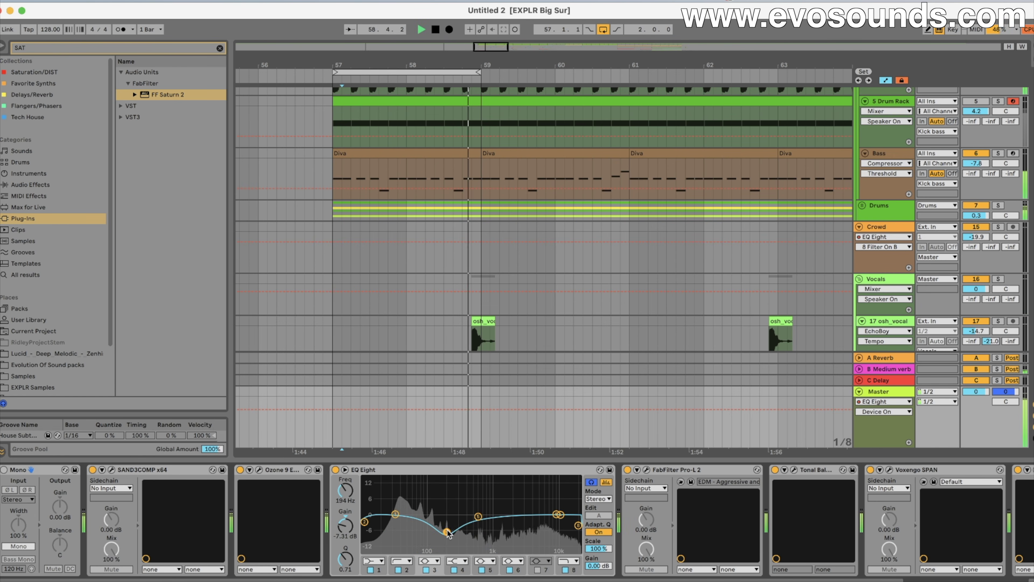